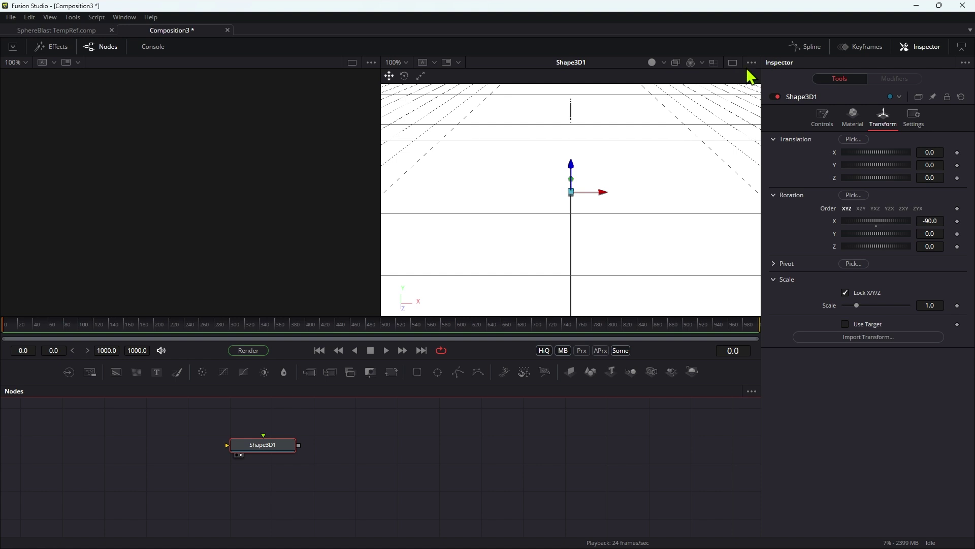
# Switch to a single large viewer and make the plane's diffuse color yellow by setting Blue to 0.0.
pyautogui.click(734, 63)
pyautogui.click(858, 118)
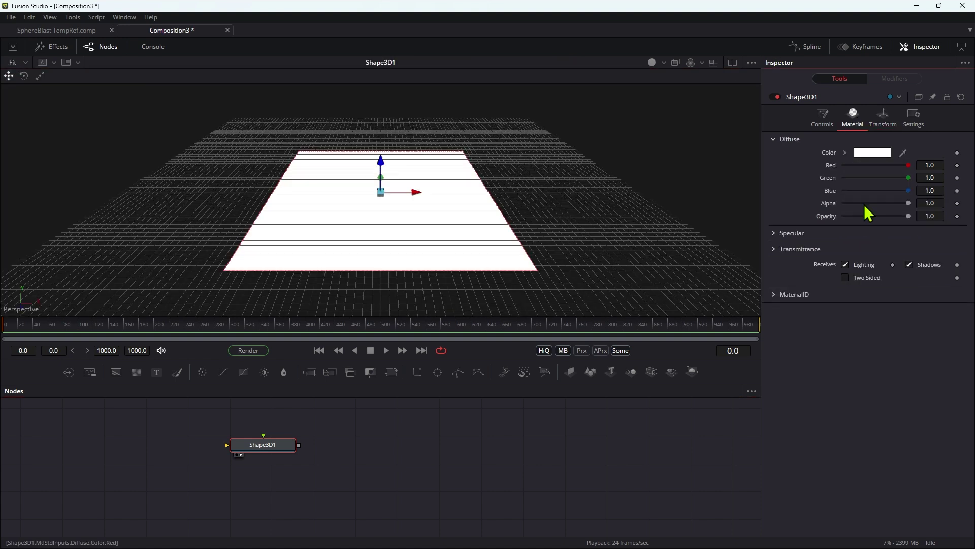
pyautogui.moveTo(908, 190); pyautogui.dragTo(745, 192)
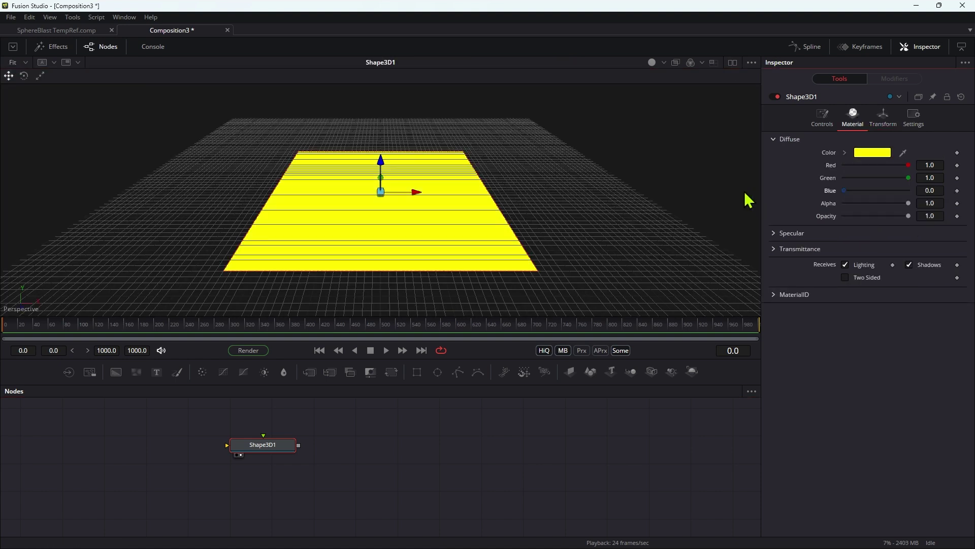
# Add a separate Shape 3D node, make it a sphere and set its radius to 0.1.
pyautogui.click(284, 478)
pyautogui.hotkey('shift', 'space')
pyautogui.write('shape')
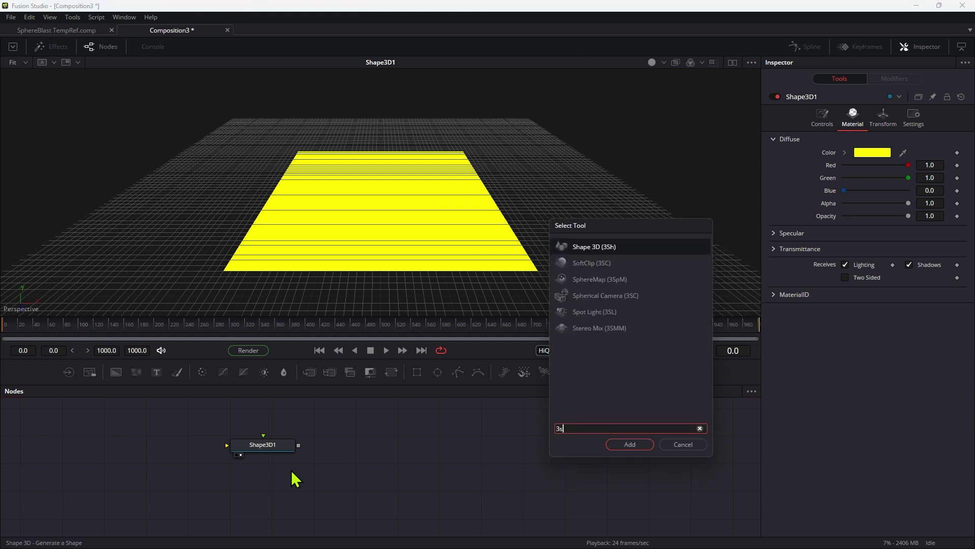
pyautogui.press('Return')
pyautogui.click(863, 142)
pyautogui.click(865, 167)
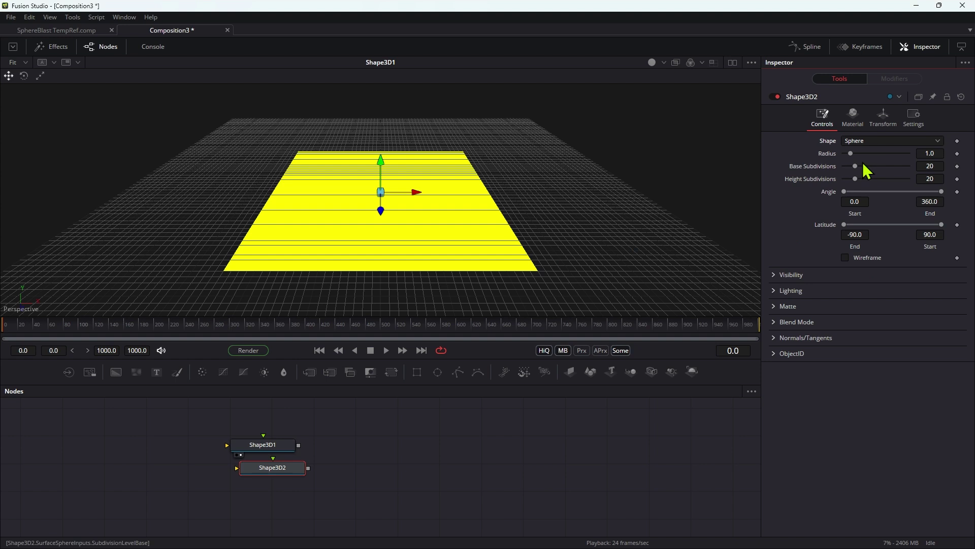
pyautogui.click(942, 153)
pyautogui.write('.1')
pyautogui.press('Return')
# Move Shape3D1 above the sphere node and append a Replicate 3D node to it.
pyautogui.moveTo(269, 445); pyautogui.dragTo(284, 439)
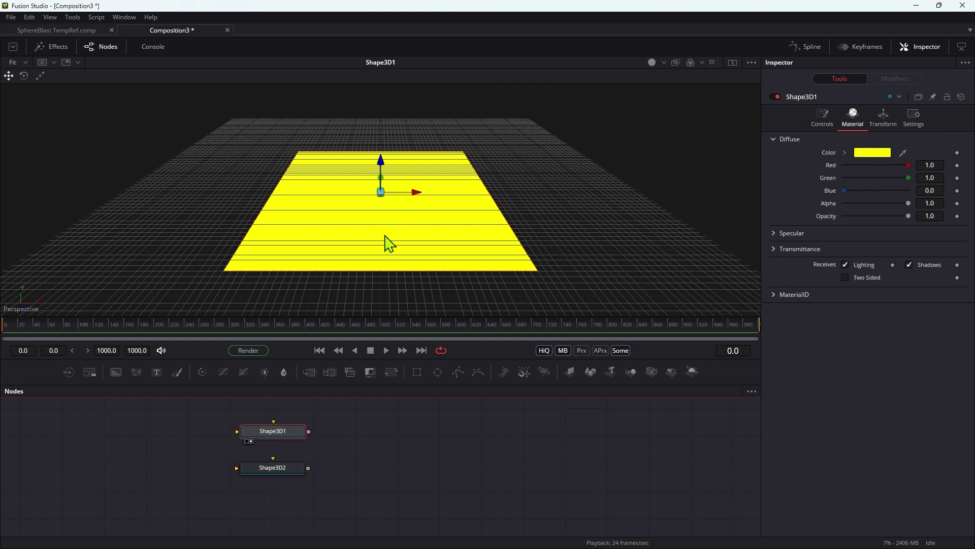
pyautogui.hotkey('ctrl', 'space')
pyautogui.write('3sh')
pyautogui.press('BackSpace')
pyautogui.press('BackSpace')
pyautogui.press('BackSpace')
pyautogui.write('repl')
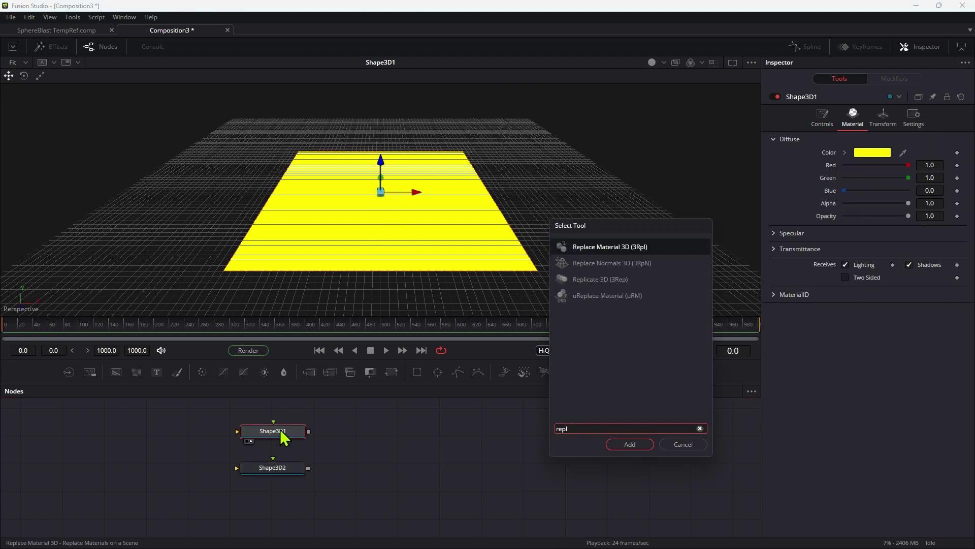
pyautogui.press('Down')
pyautogui.press('Down')
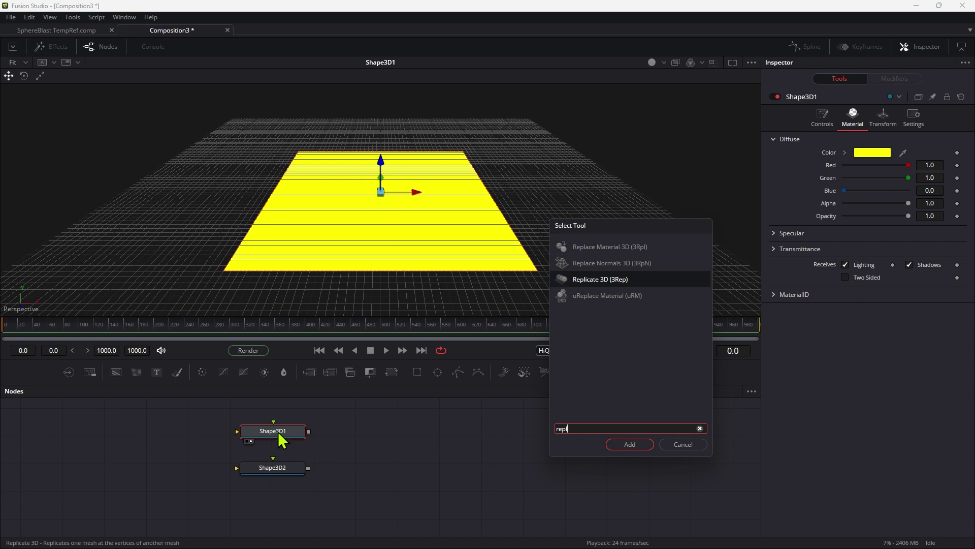
pyautogui.press('Return')
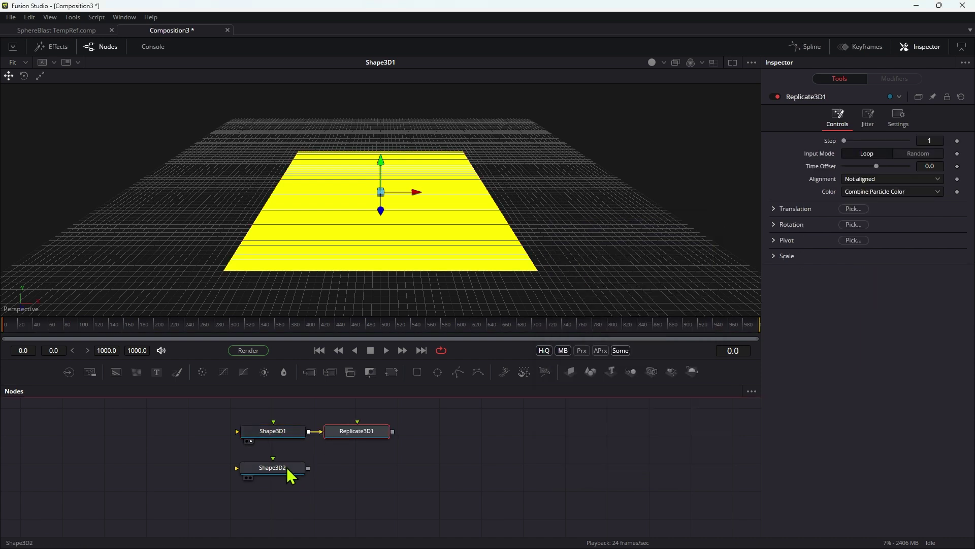
# Connect the sphere Shape3D2 to Replicate3D1 as its object input and show Replicate3D1 in the viewer.
pyautogui.moveTo(309, 468); pyautogui.dragTo(366, 437)
pyautogui.press('1')
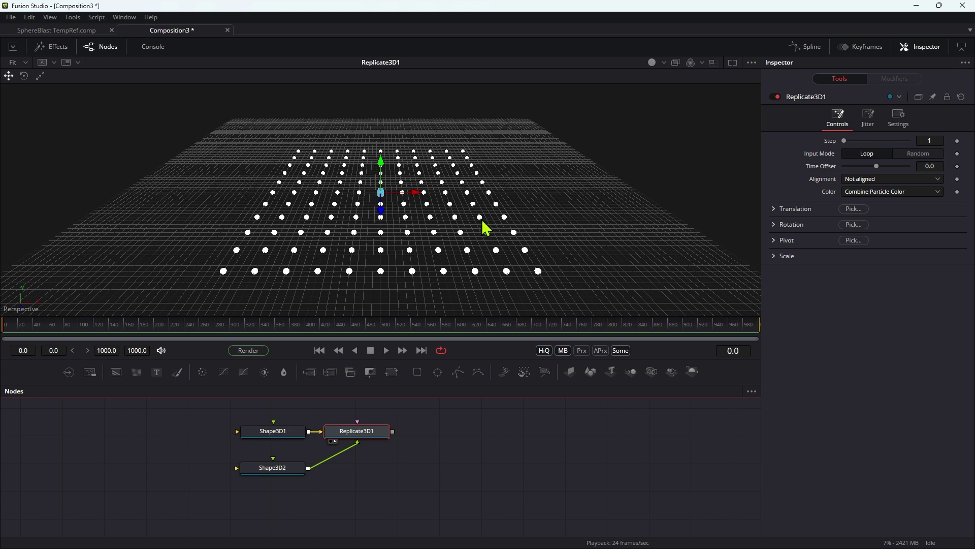
# Set the subdivisions of the plane Shape3D1 to 20.
pyautogui.click(284, 436)
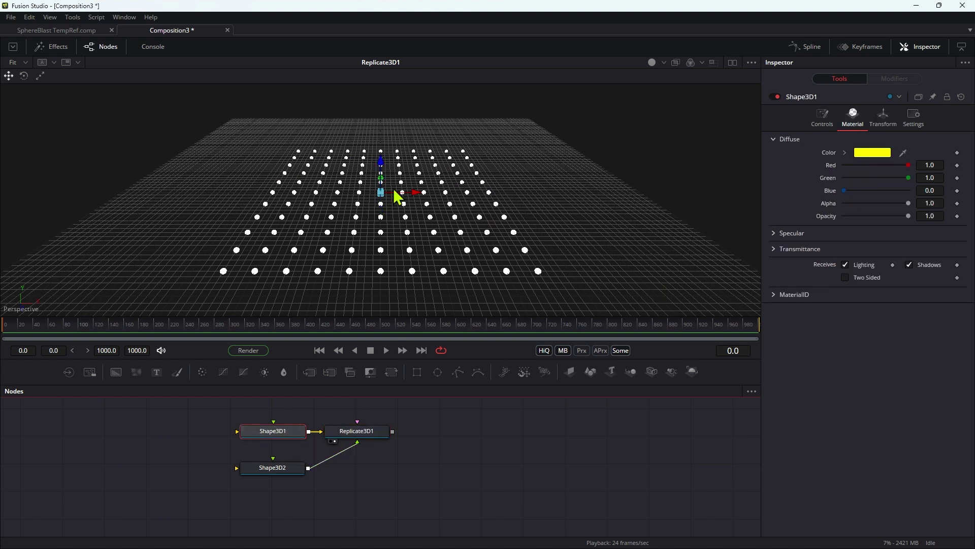
pyautogui.click(822, 119)
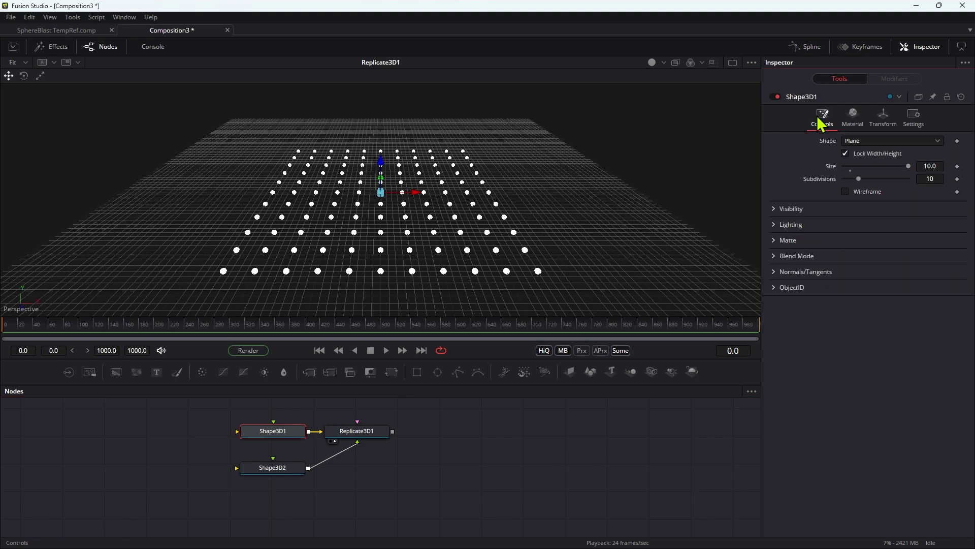
pyautogui.click(938, 183)
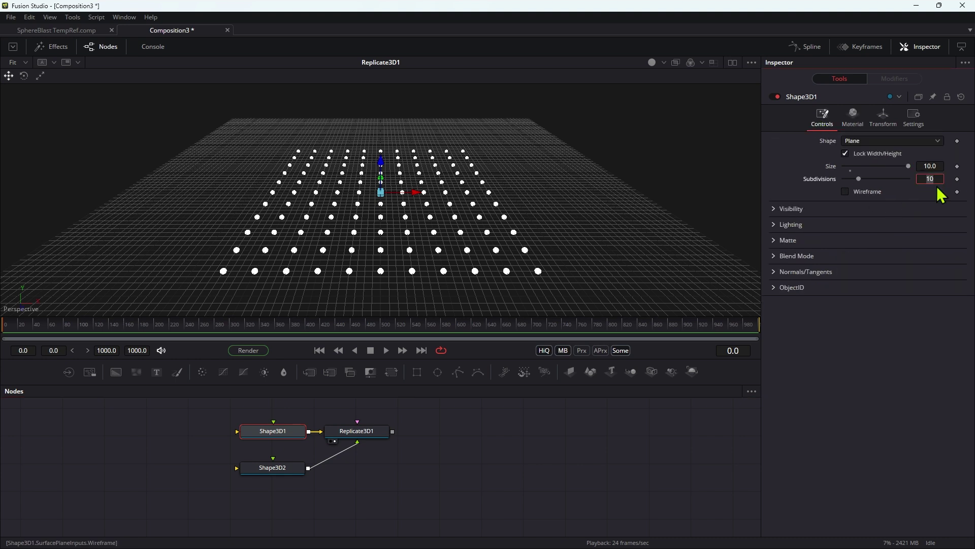
pyautogui.write('20')
pyautogui.hotkey('shift', 'Tab')
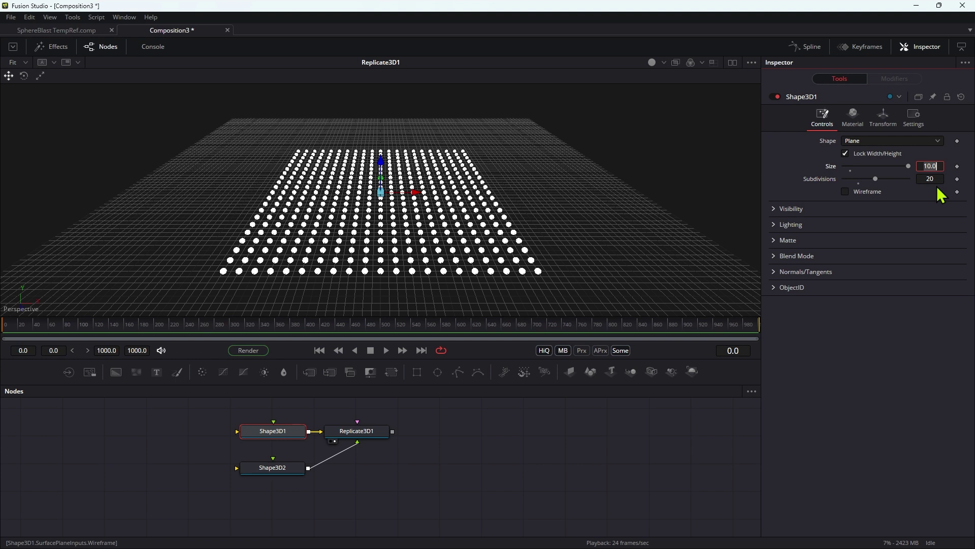
# Spread the nodes apart and insert a Displace 3D node between Shape3D1 and Replicate3D1.
pyautogui.moveTo(353, 437); pyautogui.dragTo(392, 443)
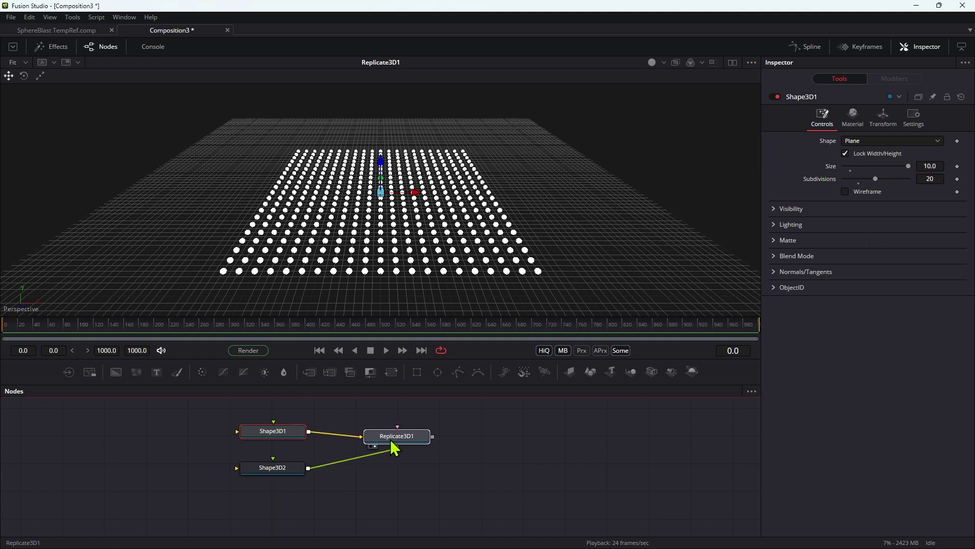
pyautogui.moveTo(292, 430); pyautogui.dragTo(264, 427)
pyautogui.moveTo(273, 474); pyautogui.dragTo(235, 491)
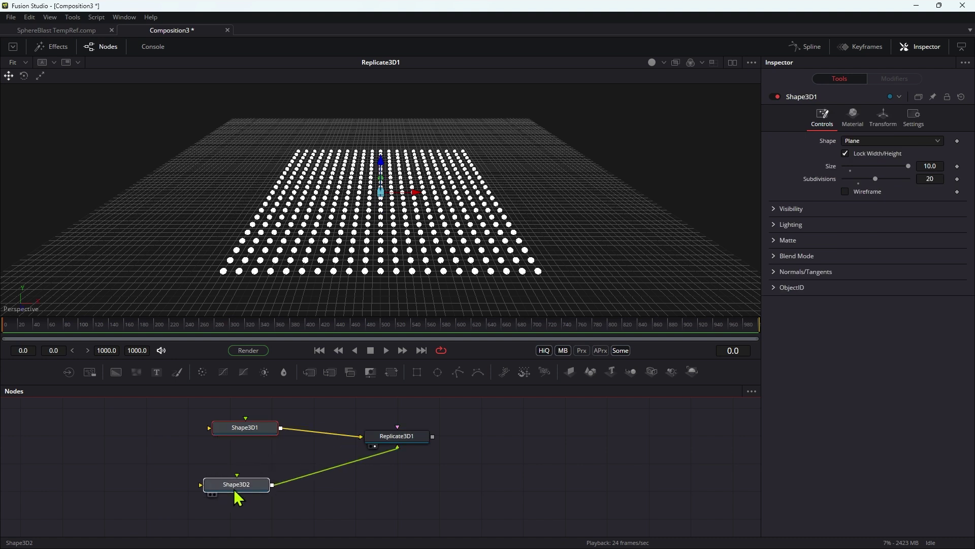
pyautogui.moveTo(425, 440); pyautogui.dragTo(459, 434)
pyautogui.click(257, 425)
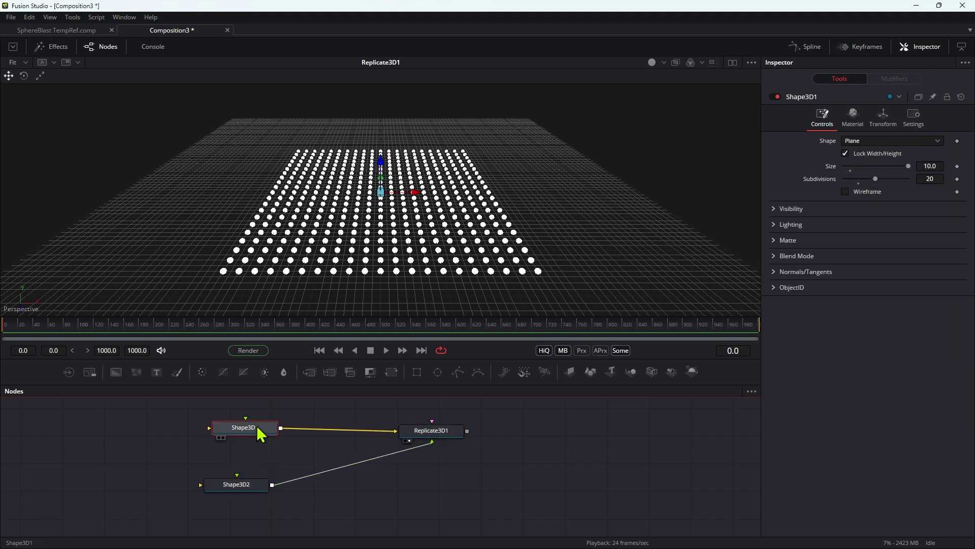
pyautogui.hotkey('shift', 'space')
pyautogui.write('dis')
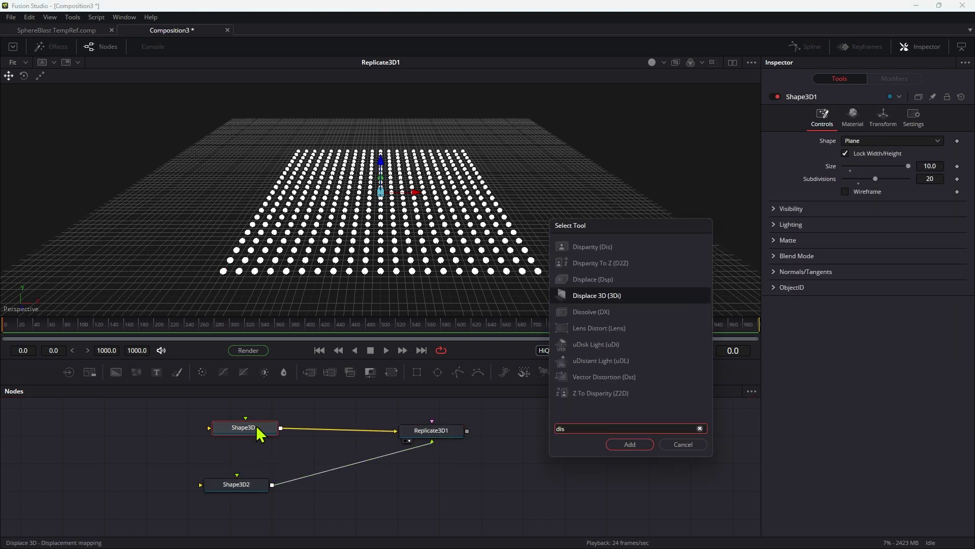
pyautogui.press('Return')
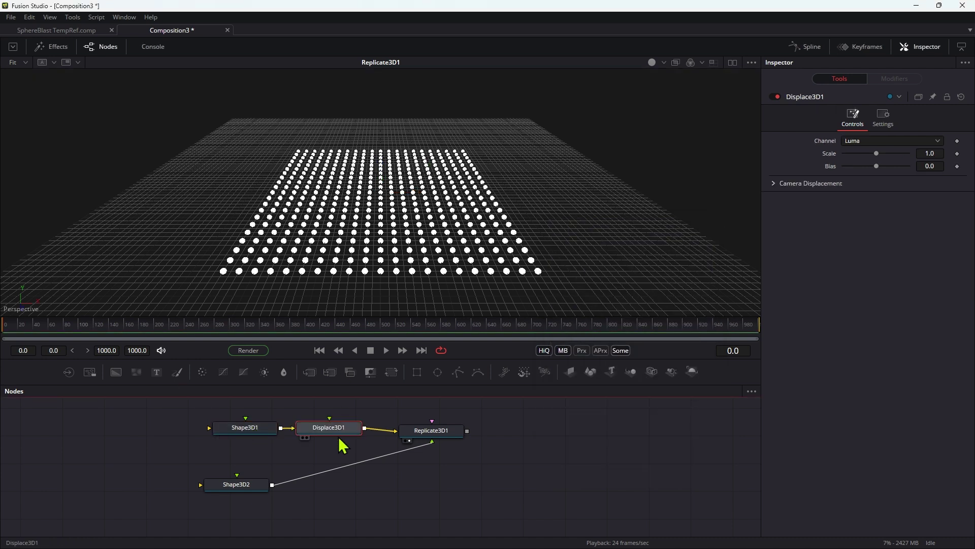
# Add a FastNoise node as the displacement image of Displace3D1 and place it above that node.
pyautogui.hotkey('shift', 'space')
pyautogui.write('fast')
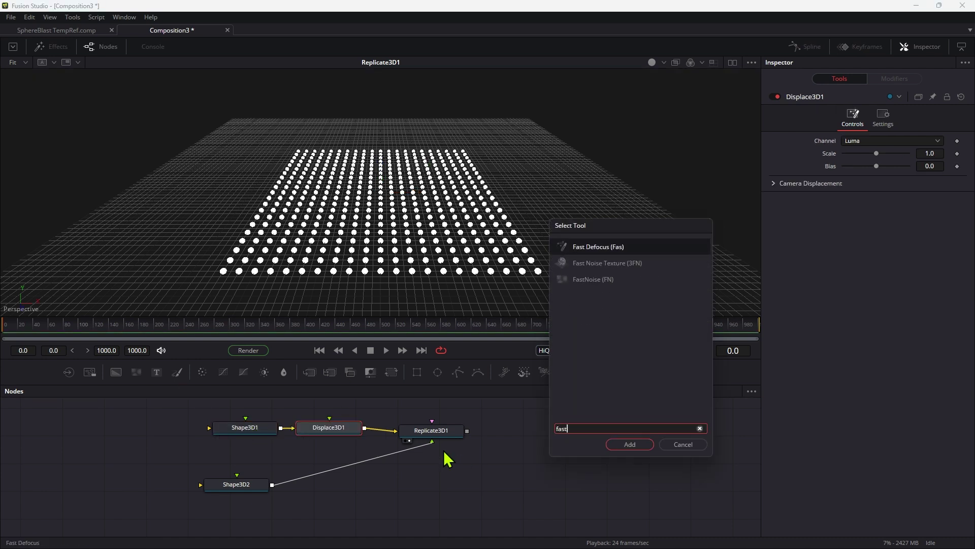
pyautogui.press('Down')
pyautogui.press('Down')
pyautogui.press('Return')
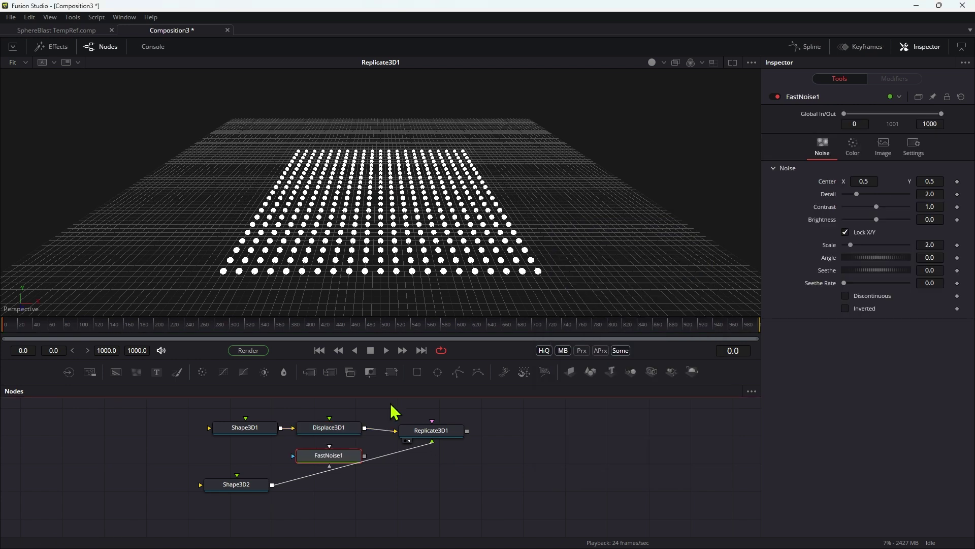
pyautogui.moveTo(323, 465); pyautogui.dragTo(341, 433)
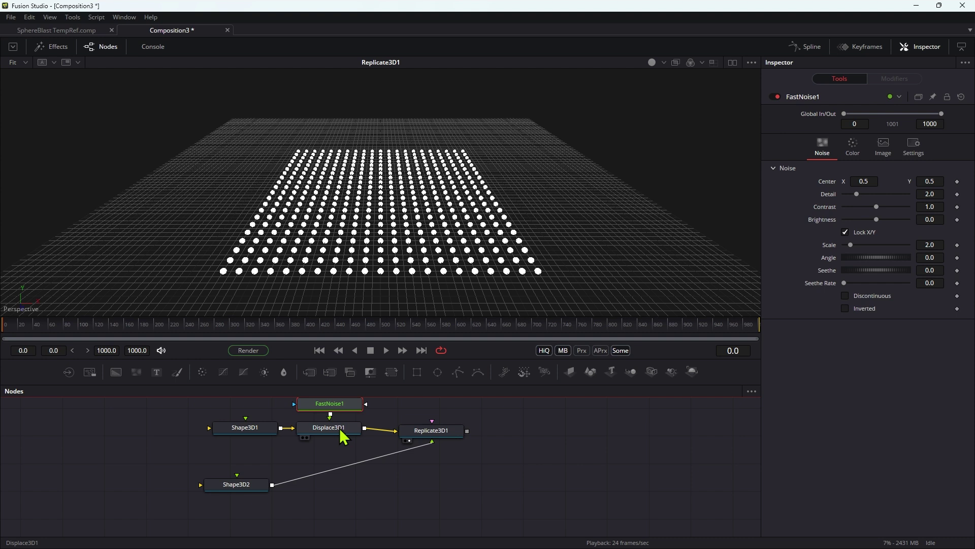
# Set the scale of Displace3D1 to 5.0 and move Replicate3D1 farther from it in the node graph.
pyautogui.click(332, 429)
pyautogui.moveTo(877, 154); pyautogui.dragTo(907, 152)
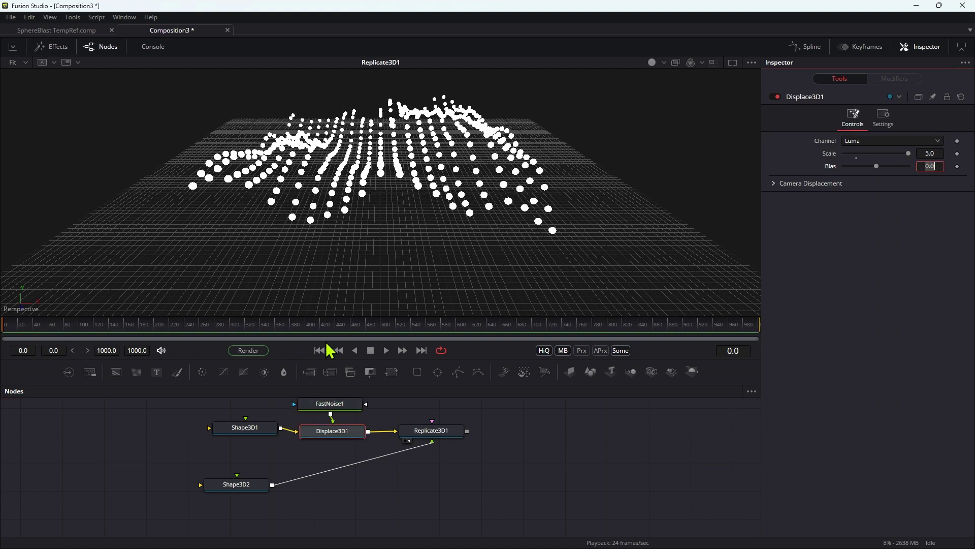
pyautogui.moveTo(451, 440); pyautogui.dragTo(493, 435)
pyautogui.click(349, 438)
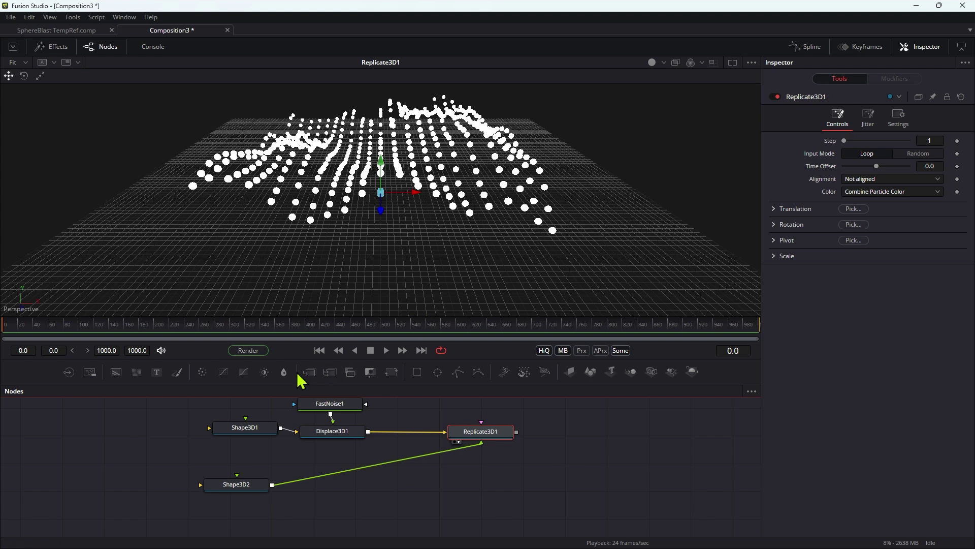
# Preview the noise animation with FastNoise1's Seethe Rate at 0.25, and reset the rate to 0.0.
pyautogui.click(329, 403)
pyautogui.click(939, 283)
pyautogui.write('.25')
pyautogui.press('Tab')
pyautogui.click(386, 351)
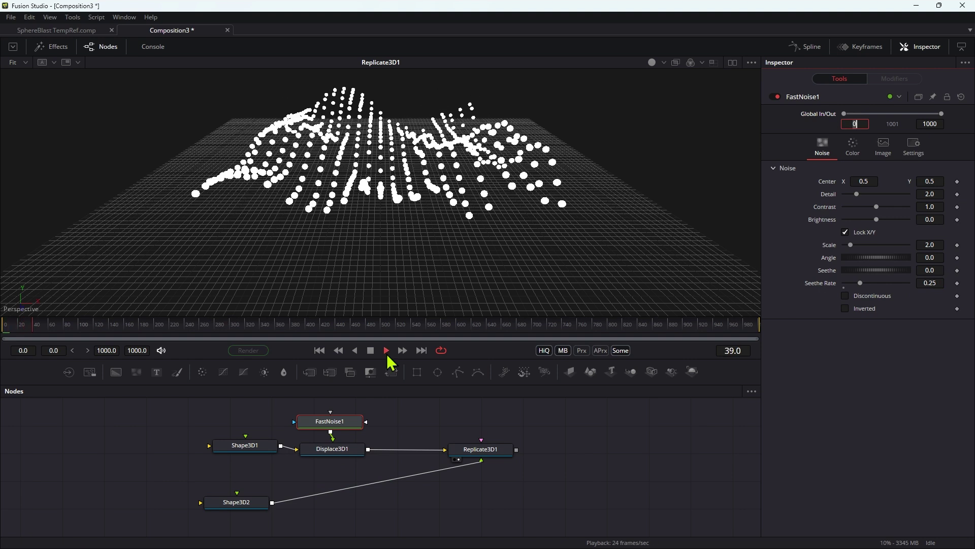
pyautogui.click(371, 351)
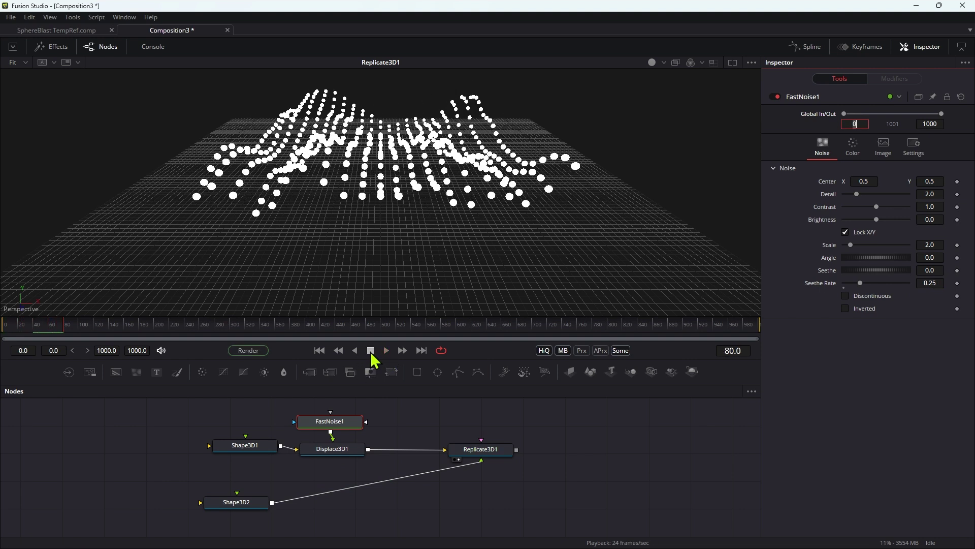
pyautogui.moveTo(860, 282); pyautogui.dragTo(788, 287)
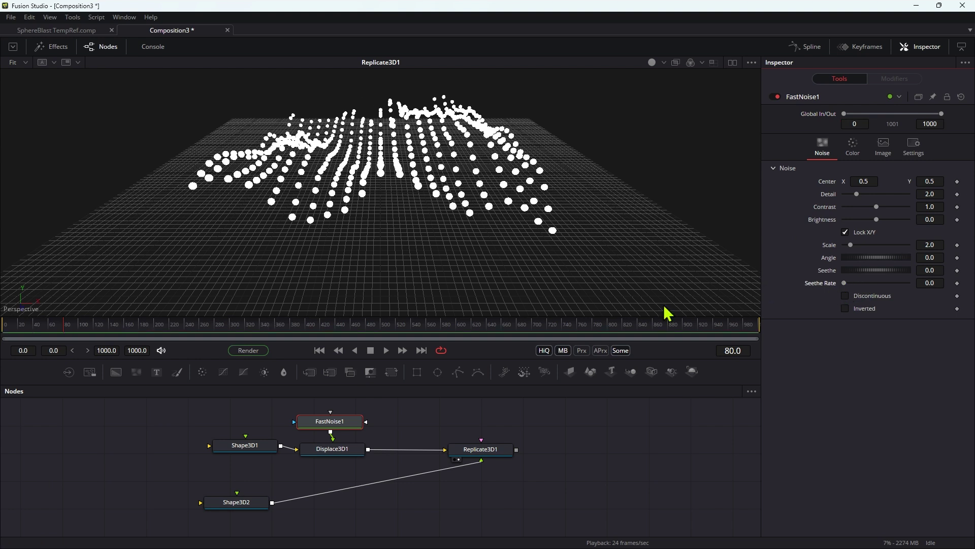
# Disable the Displace3D1 node so that it is bypassed.
pyautogui.click(350, 450)
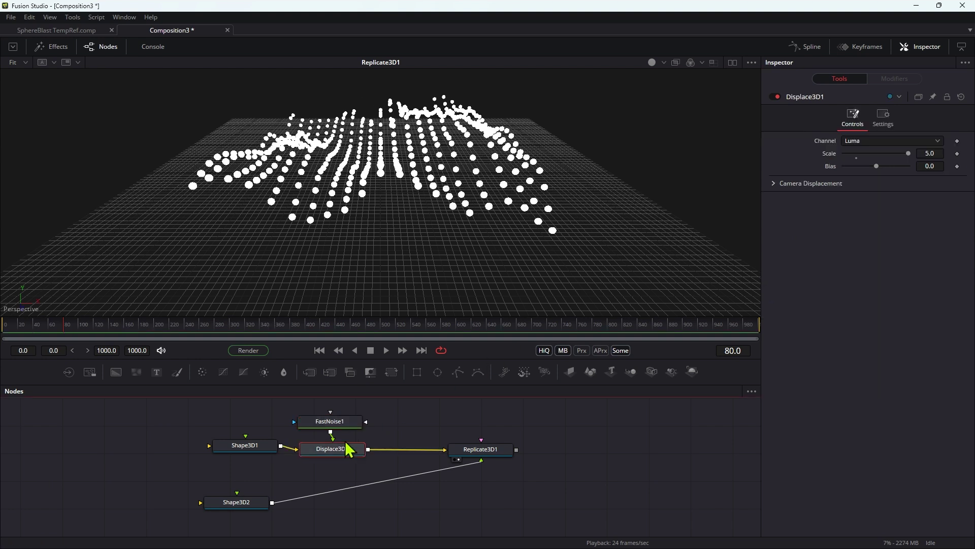
pyautogui.hotkey('ctrl', 'p')
# Reposition Shape3D2 in the node graph and drive its Y translation with the expression sin(time/36).
pyautogui.moveTo(242, 505); pyautogui.dragTo(260, 503)
pyautogui.click(259, 503)
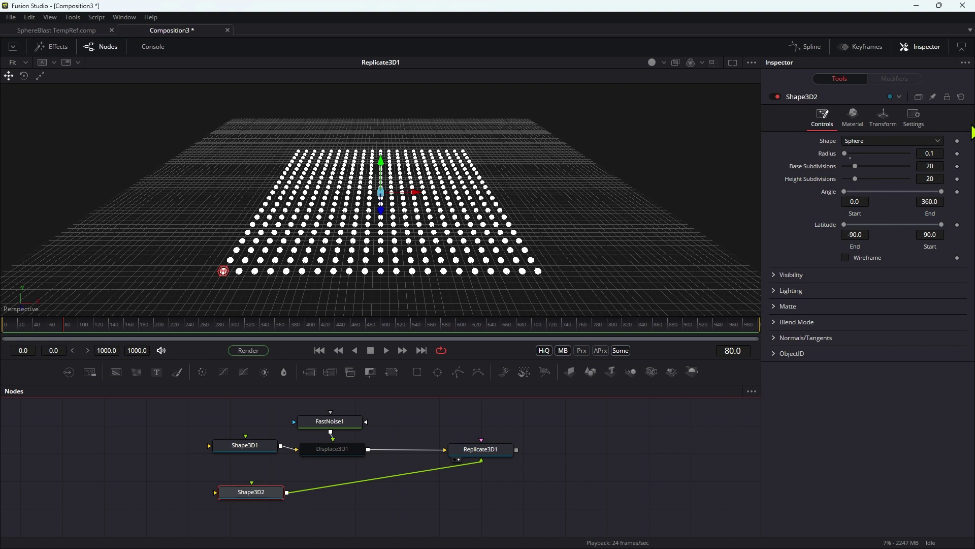
pyautogui.click(885, 116)
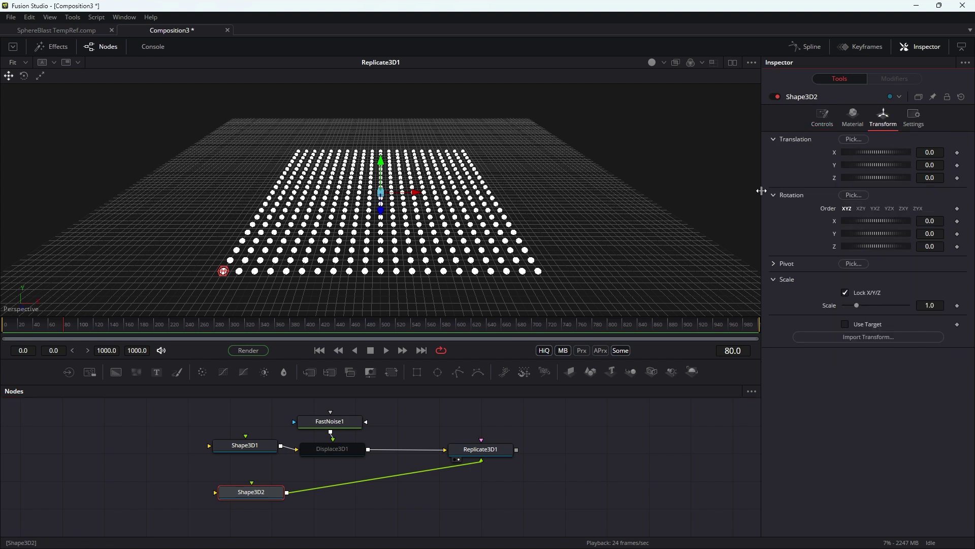
pyautogui.rightClick(878, 165)
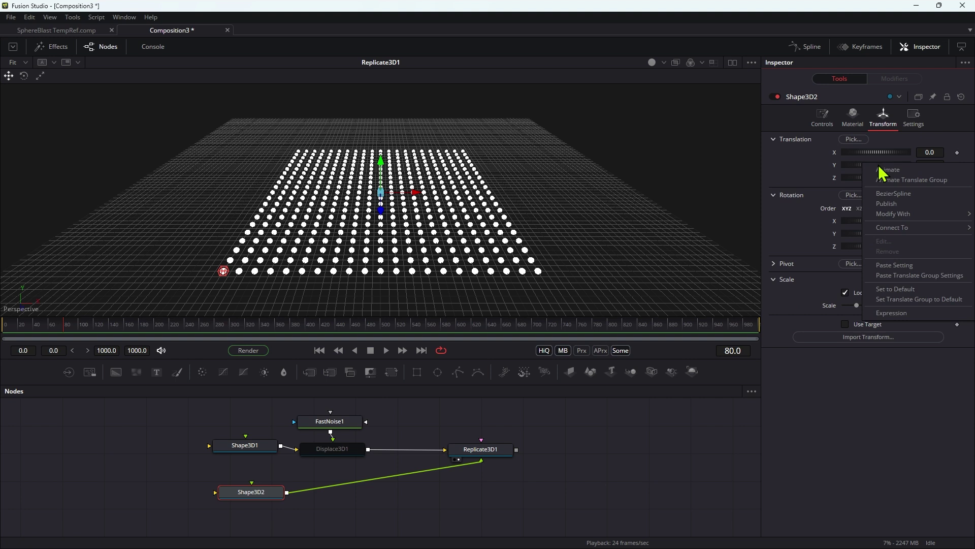
pyautogui.click(904, 313)
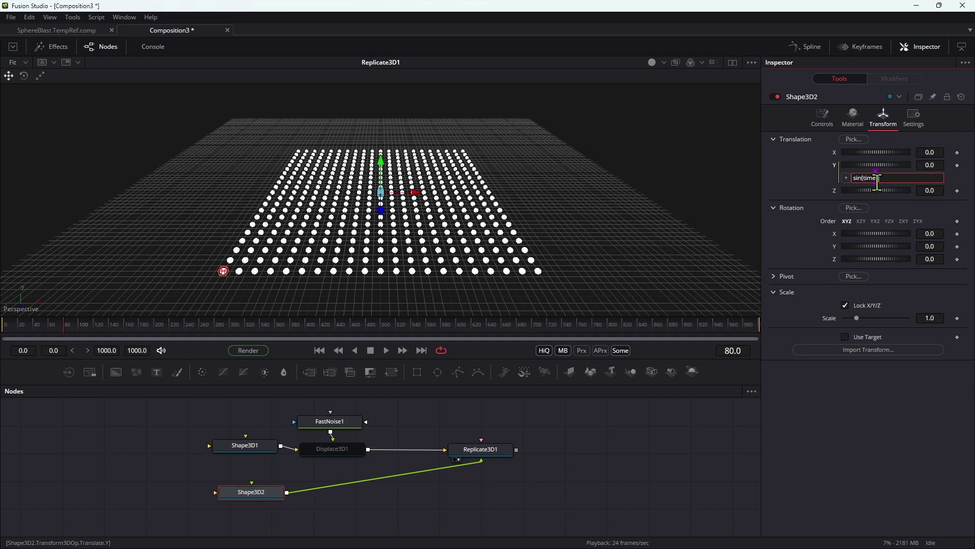
pyautogui.press('Tab')
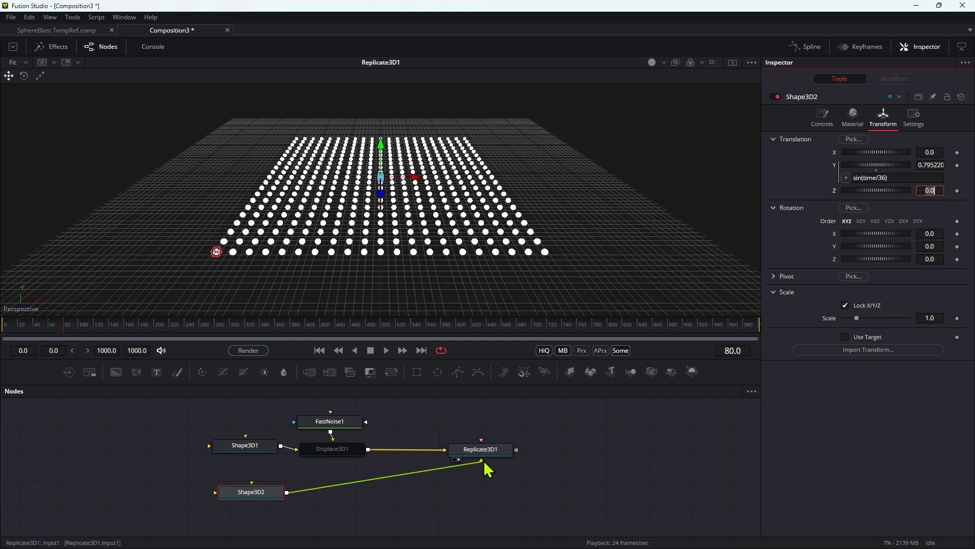
# Set the Time Offset of Replicate3D1 to 12 and return to the first frame.
pyautogui.click(483, 454)
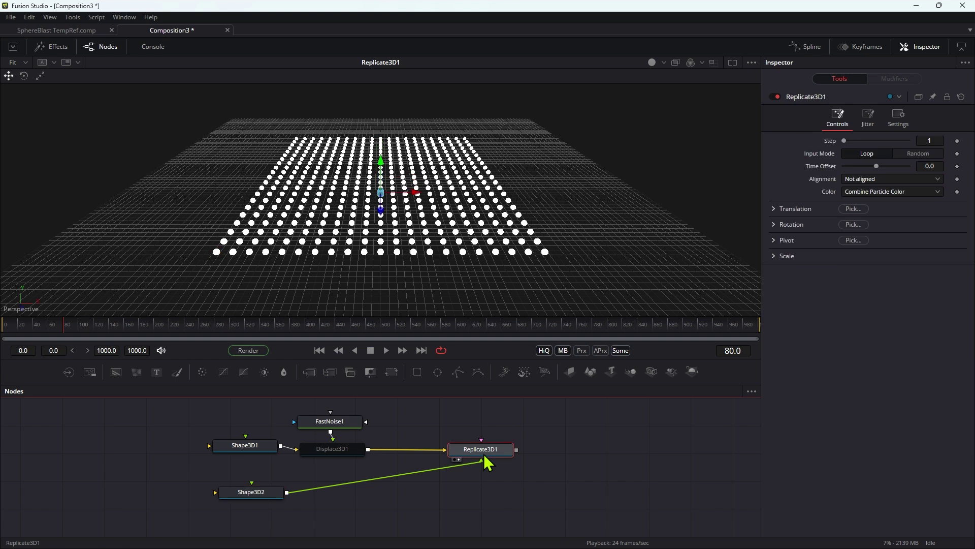
pyautogui.click(941, 168)
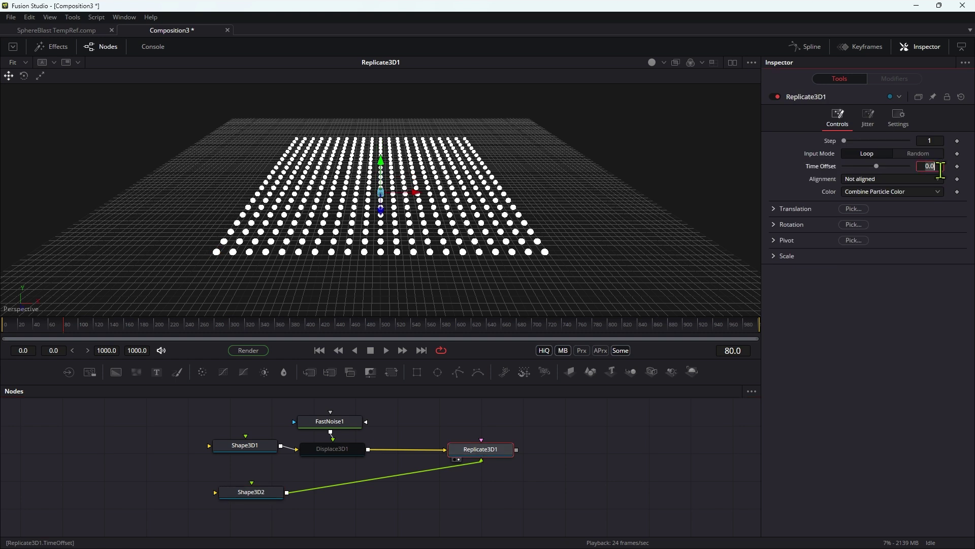
pyautogui.write('12')
pyautogui.press('Tab')
pyautogui.click(320, 350)
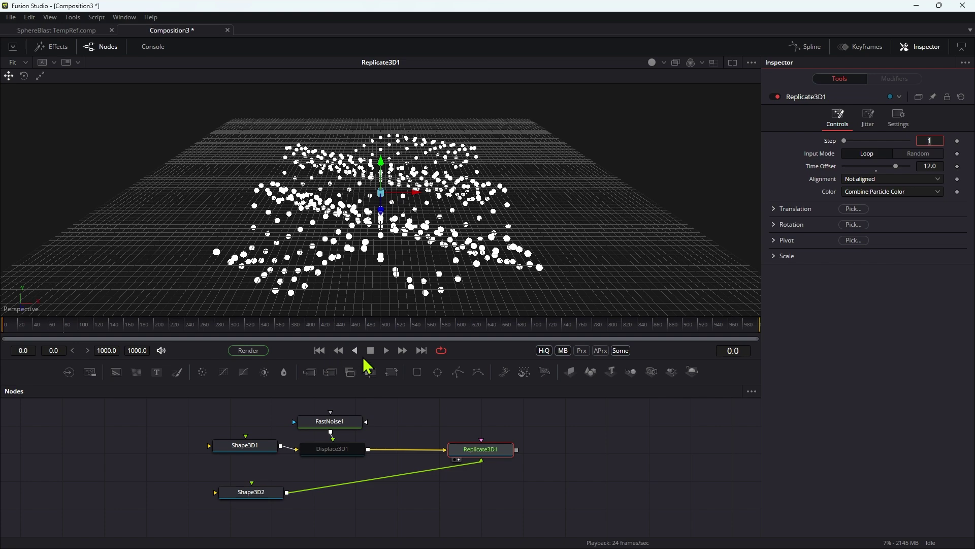
# Play the time-offset animation from another viewing angle and review the settings of Shape3D2 and Replicate3D1.
pyautogui.click(387, 349)
pyautogui.moveTo(502, 239); pyautogui.dragTo(446, 236)
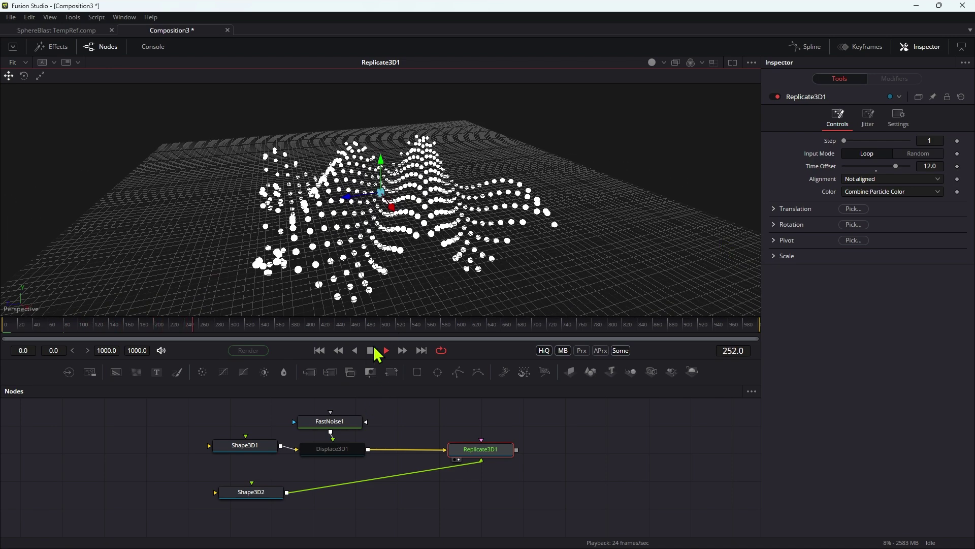
pyautogui.click(370, 352)
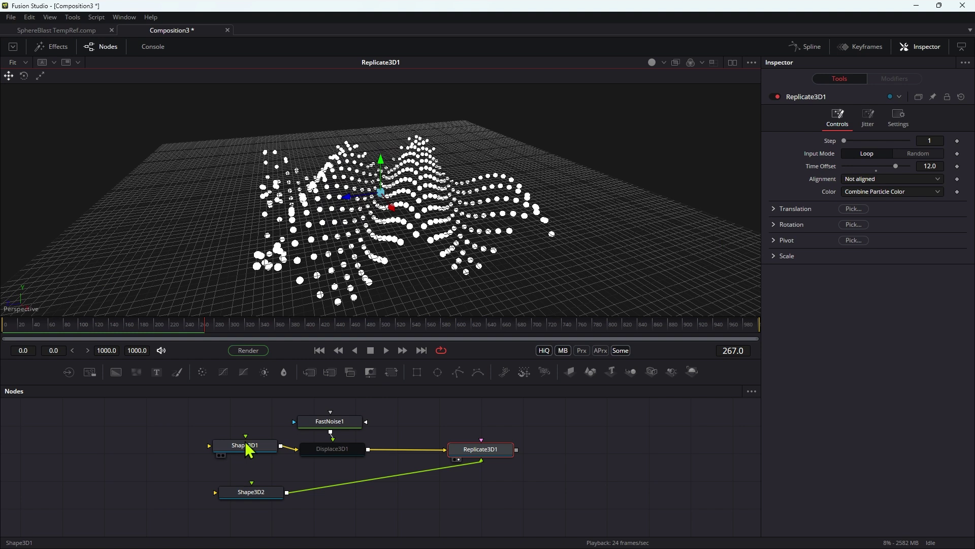
pyautogui.click(255, 492)
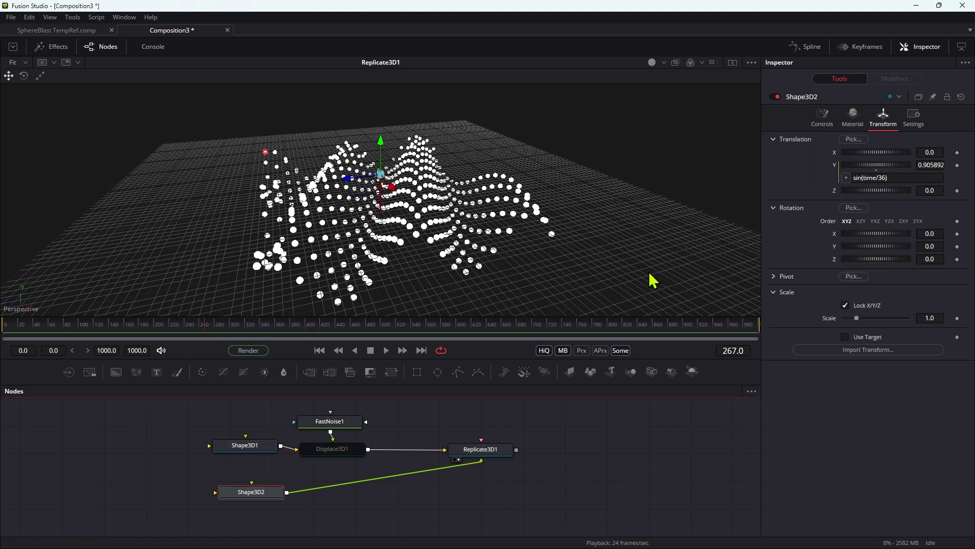
pyautogui.click(478, 455)
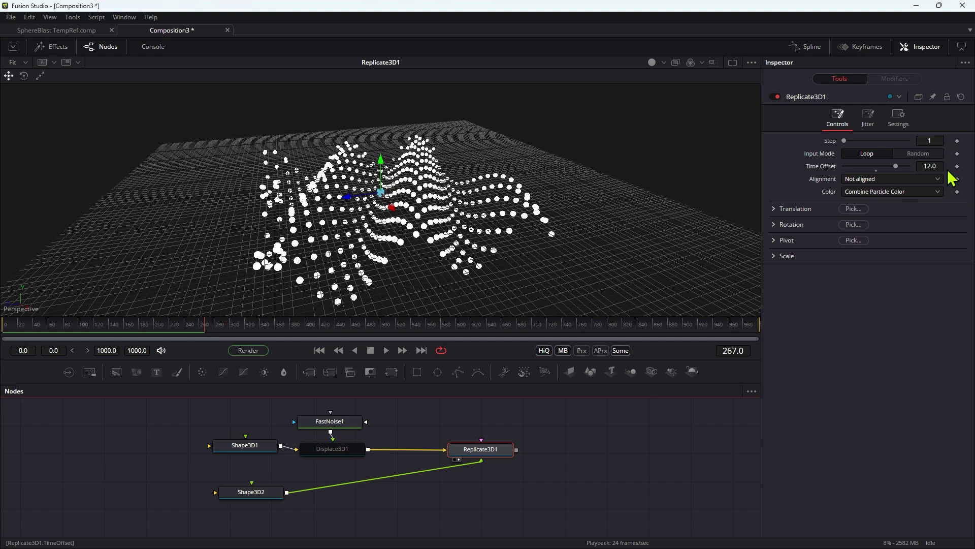
# Turn on lighting in the 3D view of Replicate3D1 so the spheres are shaded.
pyautogui.moveTo(734, 277); pyautogui.dragTo(559, 233)
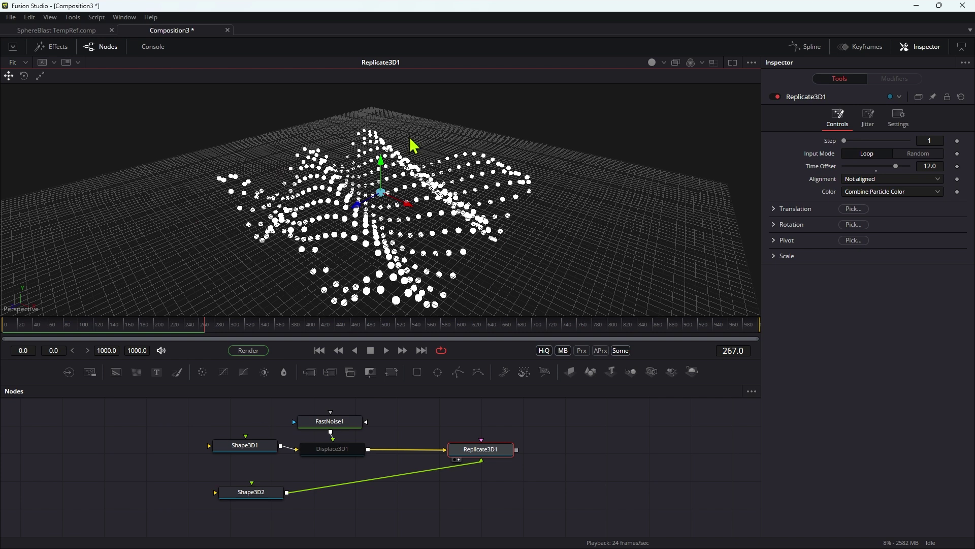
pyautogui.rightClick(426, 228)
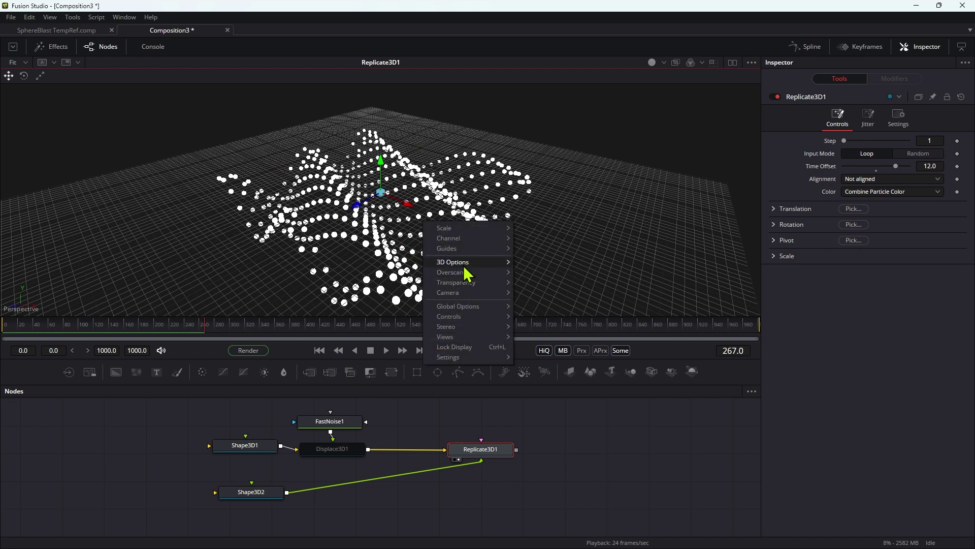
pyautogui.moveTo(463, 267)
pyautogui.click(559, 311)
pyautogui.moveTo(436, 227); pyautogui.dragTo(459, 209)
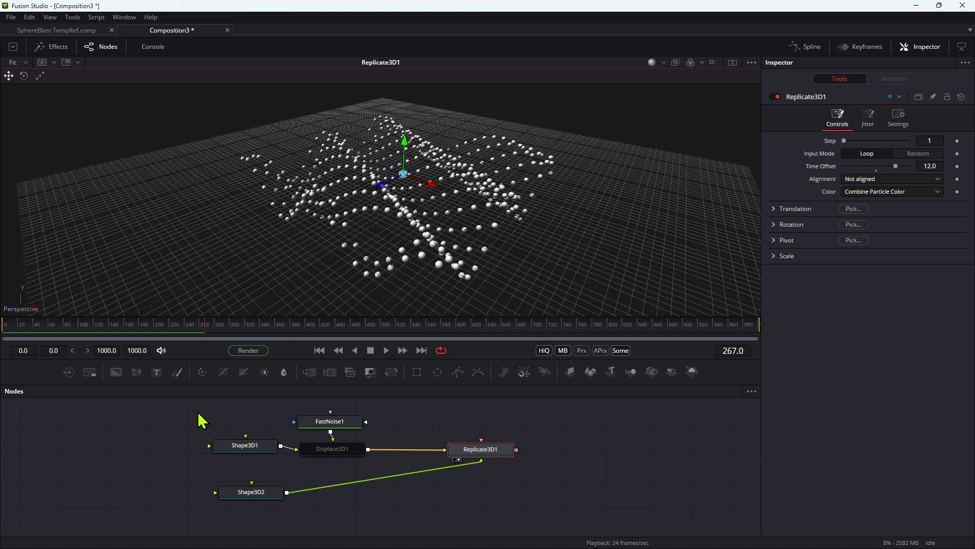
# Reposition Shape3D1 and Replicate3D1 slightly in the node graph.
pyautogui.moveTo(252, 447); pyautogui.dragTo(203, 447)
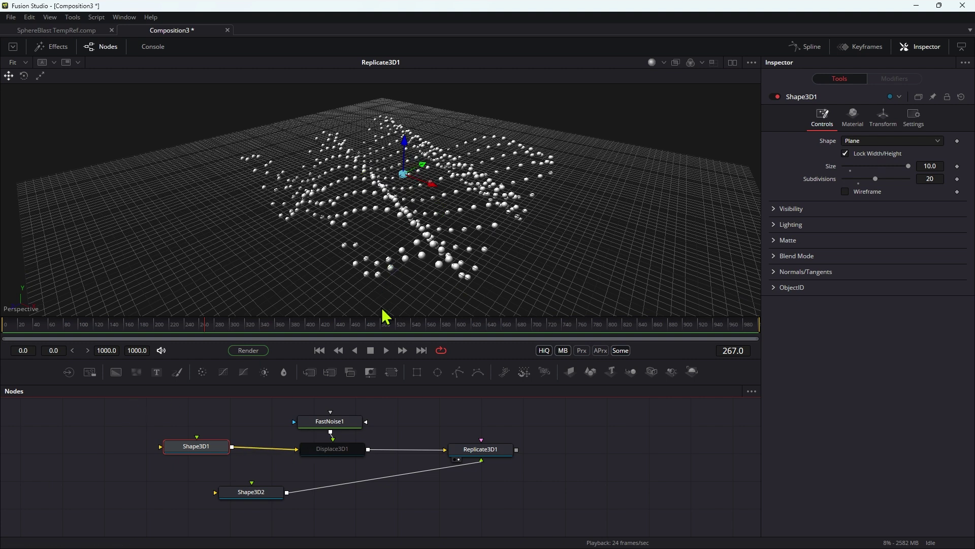
pyautogui.moveTo(503, 455); pyautogui.dragTo(501, 450)
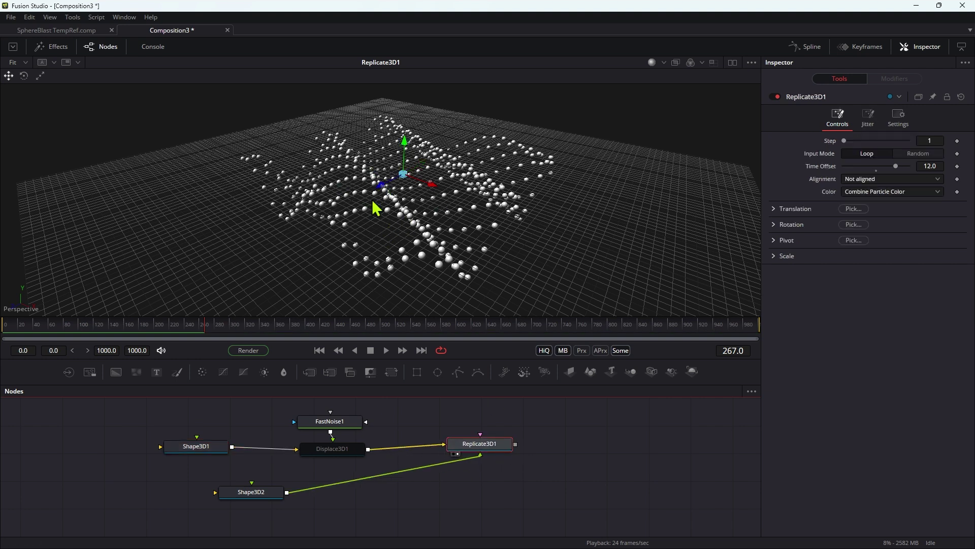
pyautogui.moveTo(200, 450); pyautogui.dragTo(182, 453)
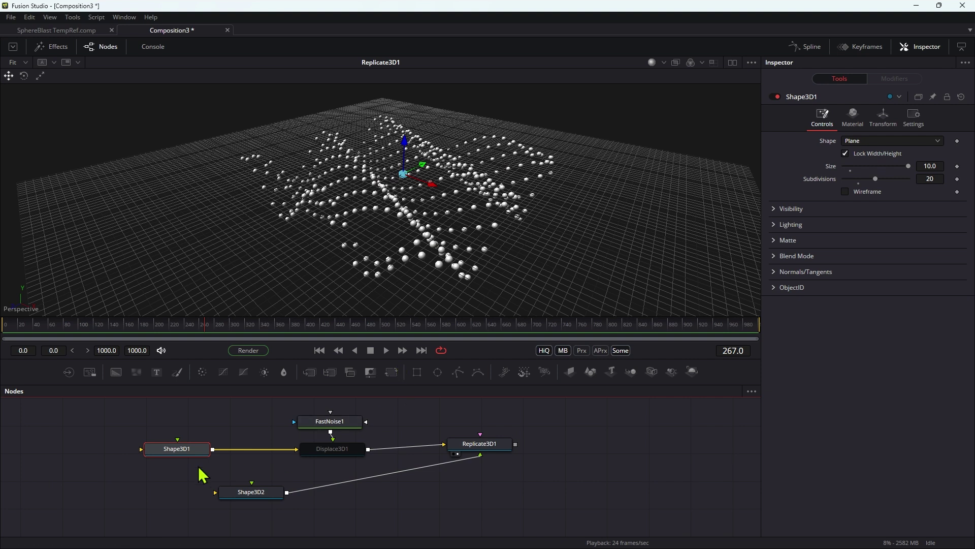
pyautogui.moveTo(200, 450); pyautogui.dragTo(264, 447)
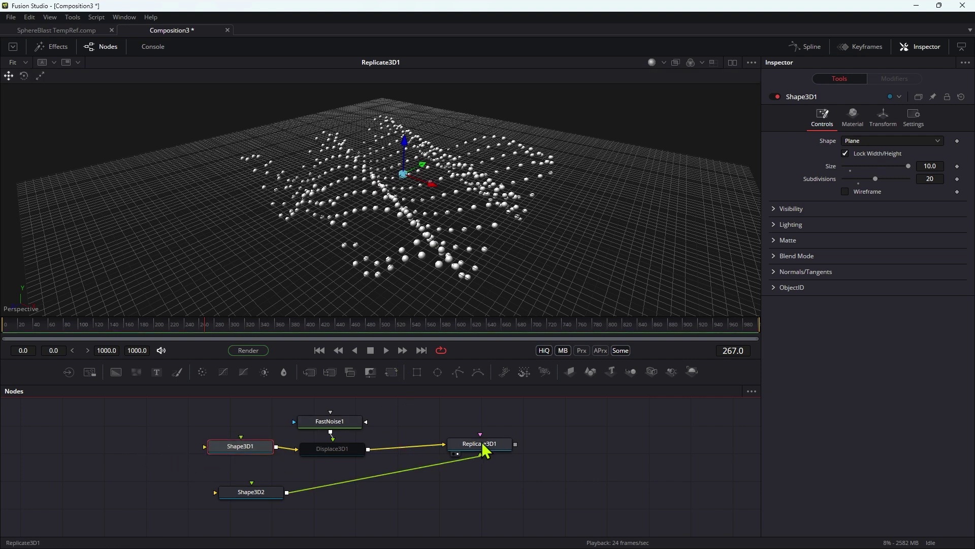
# Reset the Time Offset of Replicate3D1 to 0.0.
pyautogui.click(481, 445)
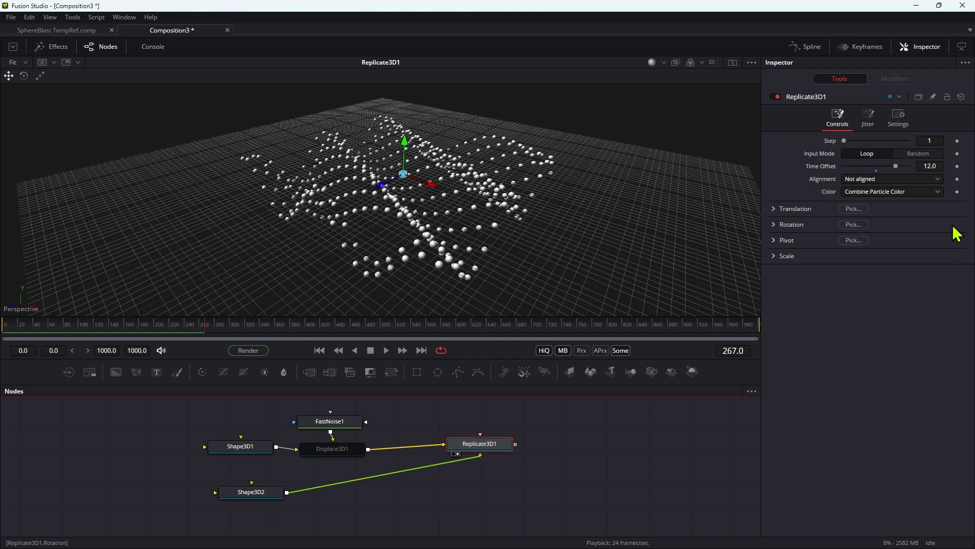
pyautogui.click(939, 166)
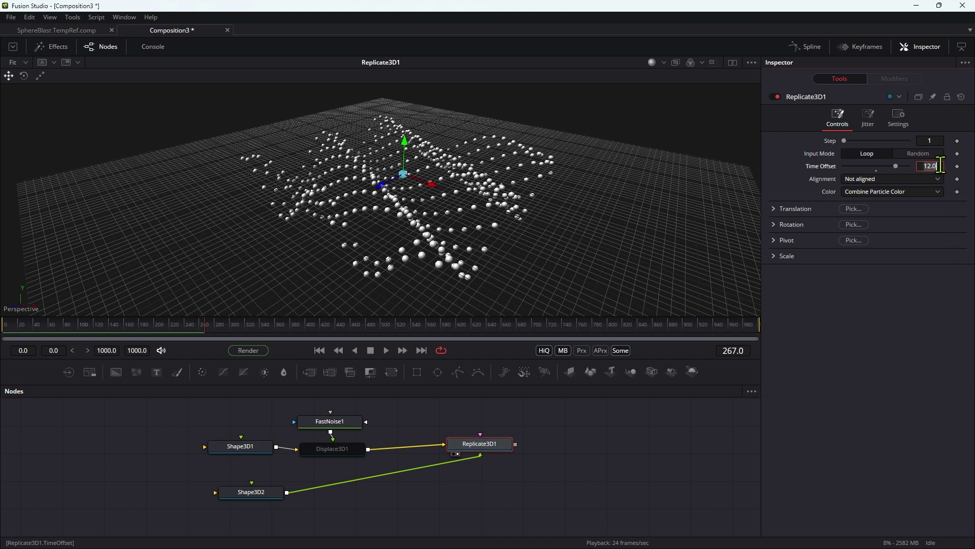
pyautogui.press('Return')
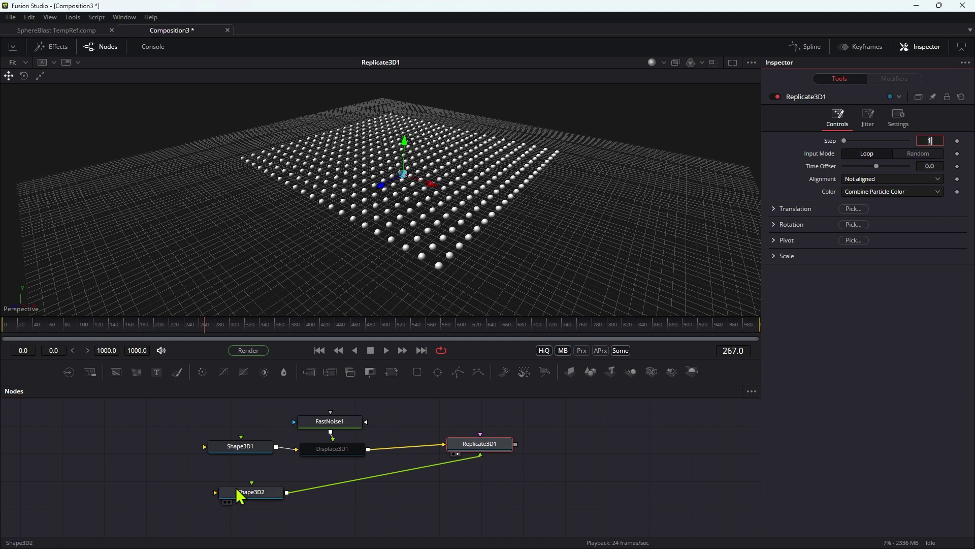
# Remove the expression from Shape3D2's Y translation and set the Y value to 0.0.
pyautogui.click(241, 494)
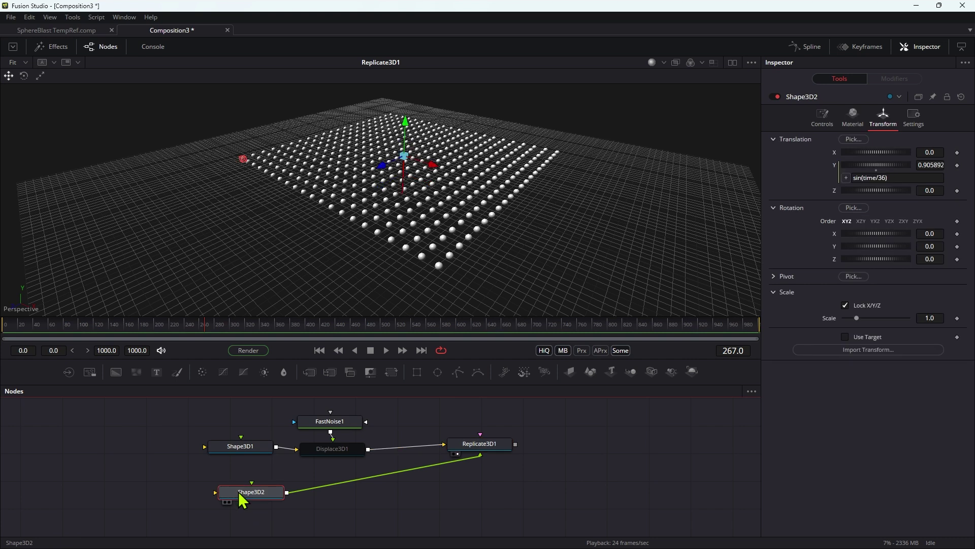
pyautogui.rightClick(897, 171)
pyautogui.click(841, 311)
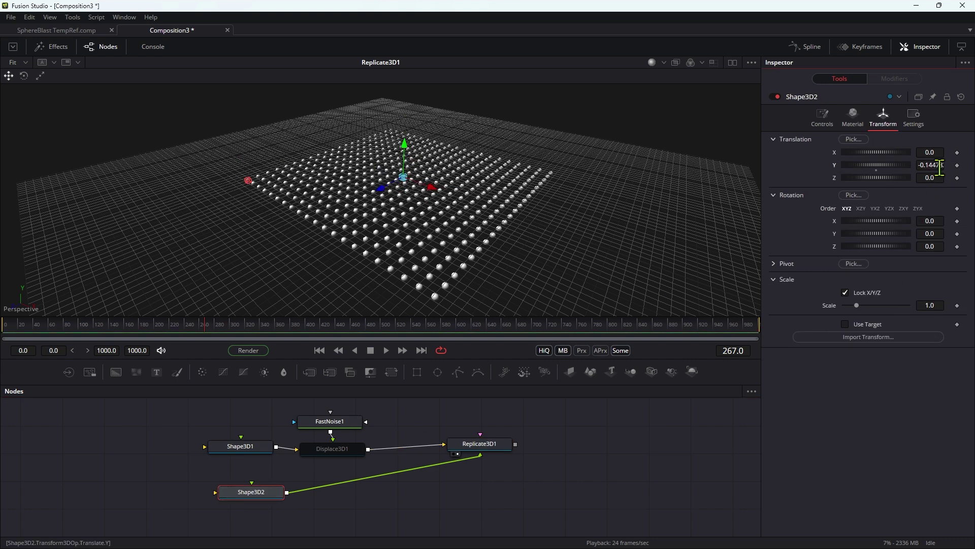
pyautogui.write('0')
pyautogui.press('Tab')
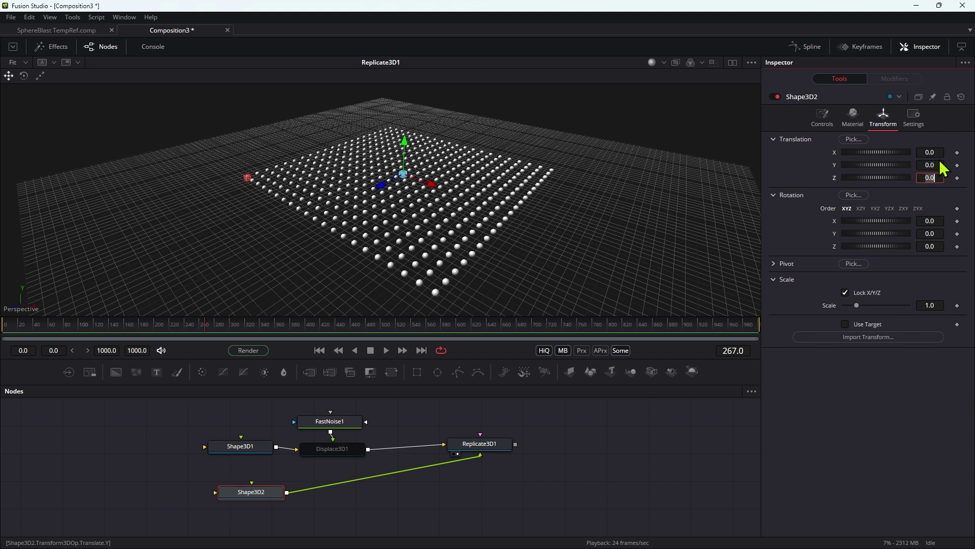
# Re-enable the bypassed Displace3D1 node.
pyautogui.click(334, 451)
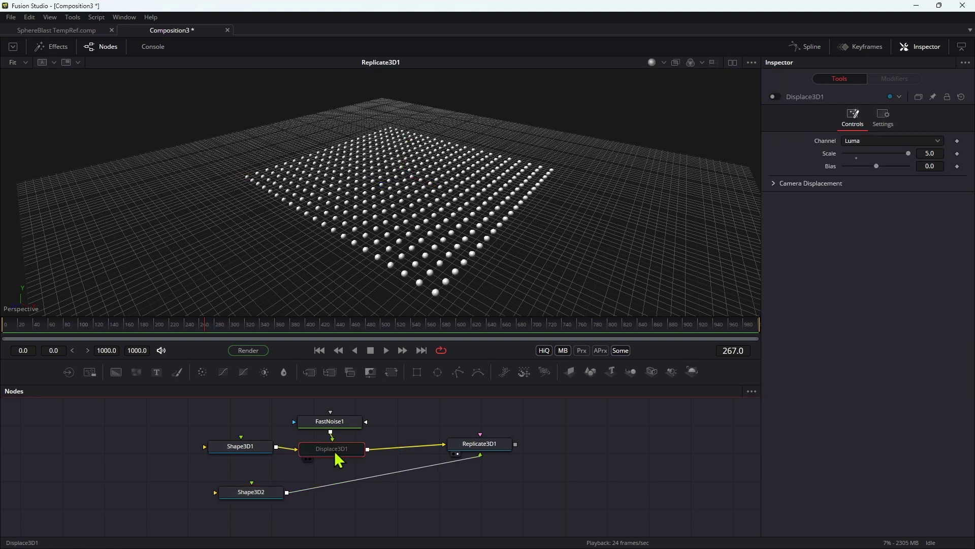
pyautogui.hotkey('ctrl', 'p')
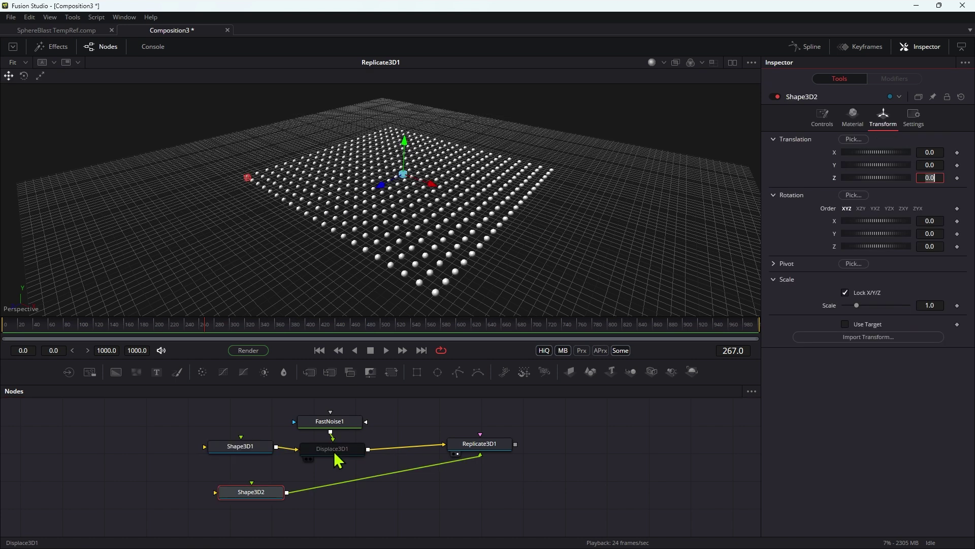
pyautogui.click(333, 451)
pyautogui.hotkey('ctrl', 'p')
# Change Shape3D1 from a plane to an Ico shape with 10 subdivisions.
pyautogui.moveTo(259, 449); pyautogui.dragTo(240, 450)
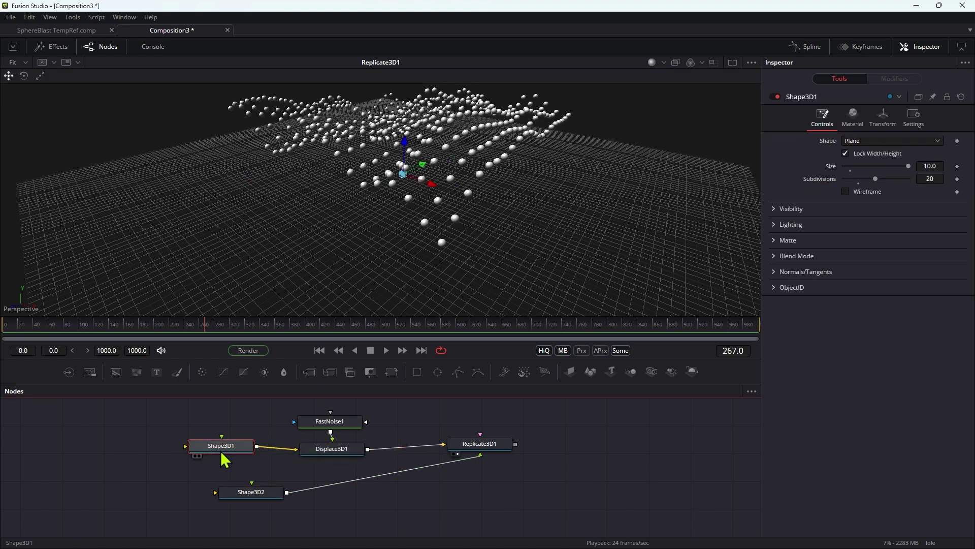
pyautogui.click(879, 143)
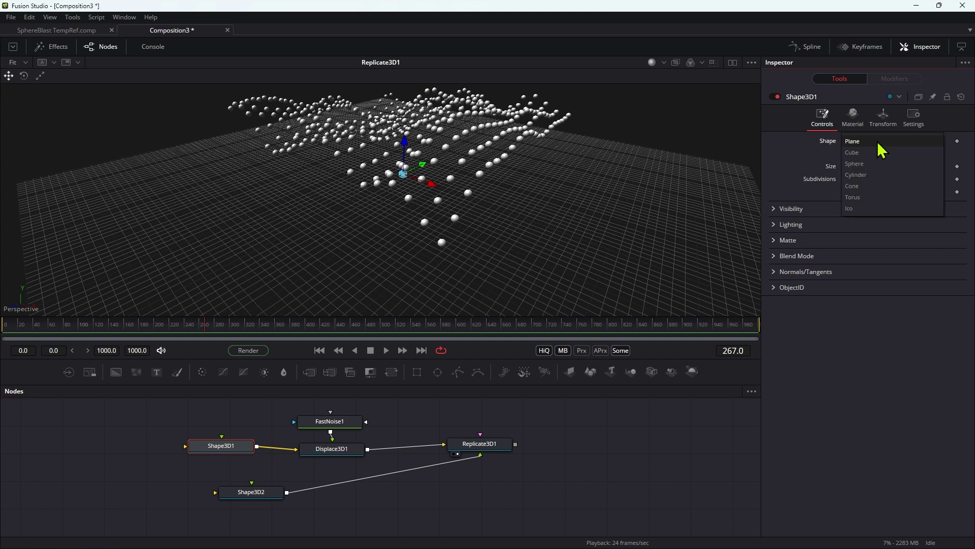
pyautogui.click(857, 210)
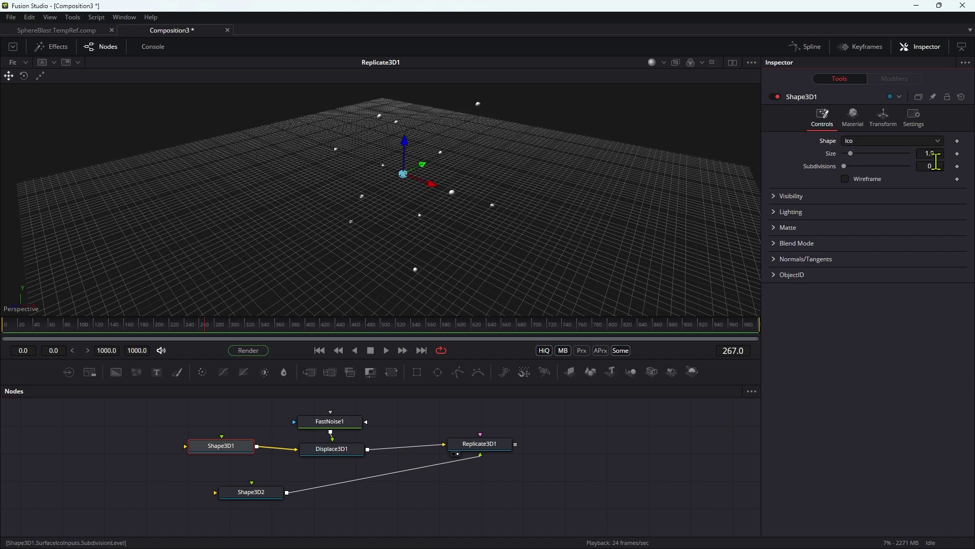
pyautogui.click(932, 153)
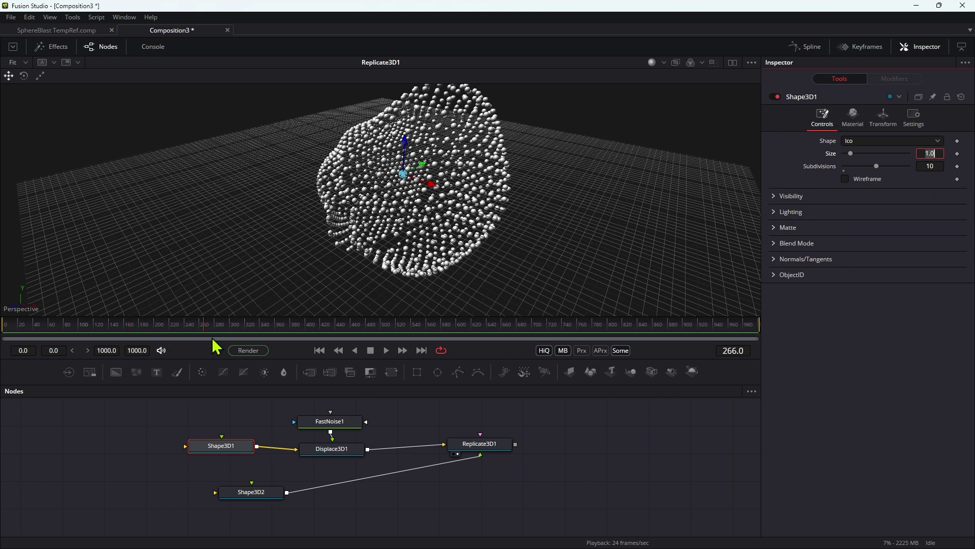
# Set FastNoise1's Seethe Rate to 0.2 and preview the displaced Ico animation.
pyautogui.click(337, 423)
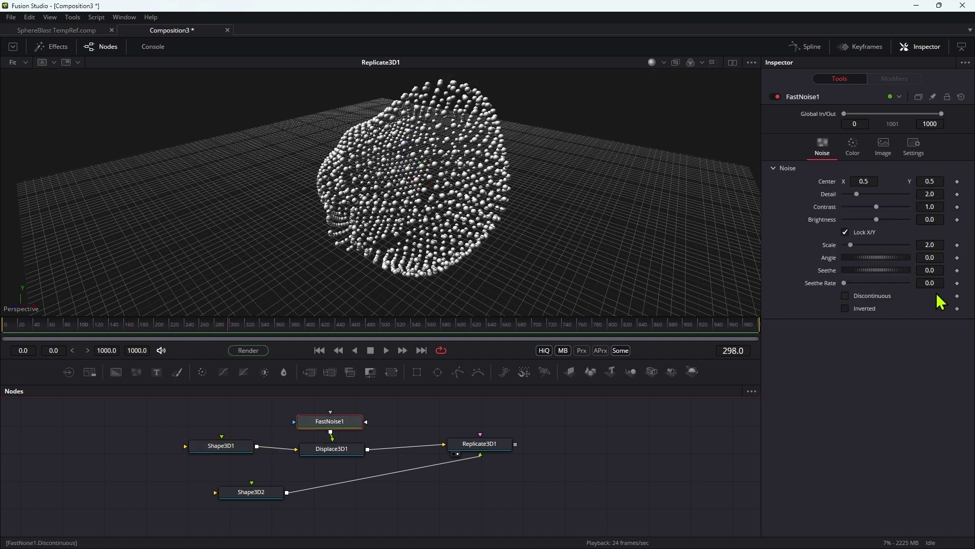
pyautogui.press('Return')
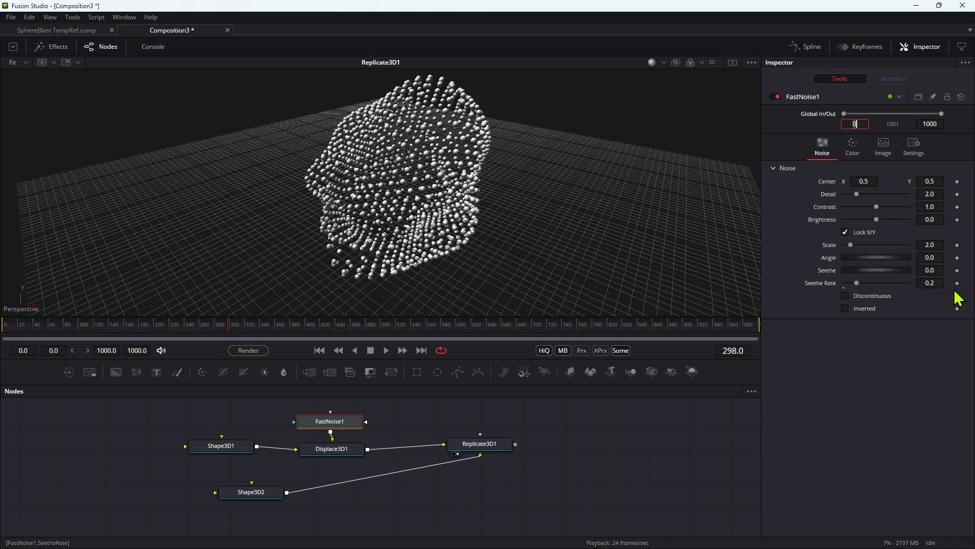
pyautogui.click(386, 350)
pyautogui.moveTo(487, 239); pyautogui.dragTo(560, 206)
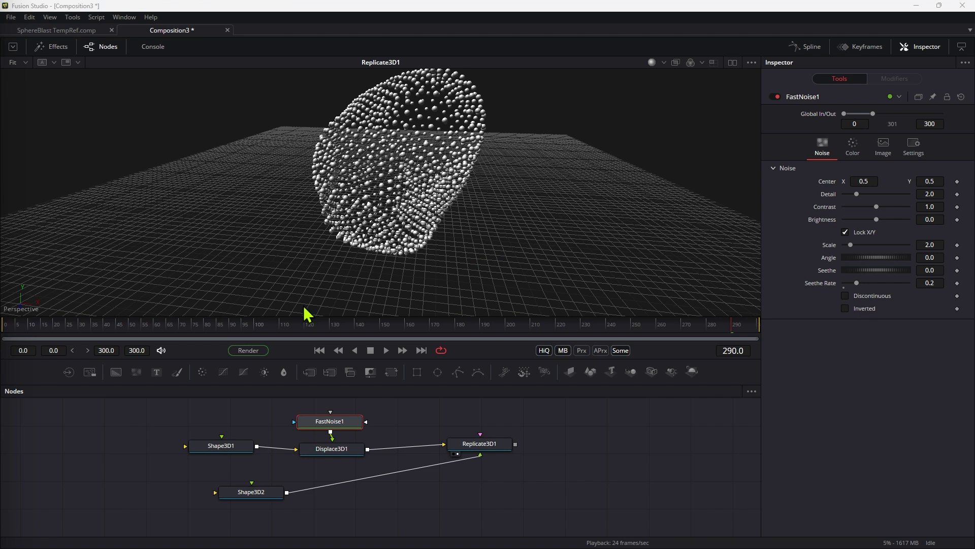
# Go to frame 35, lower FastNoise1's Contrast to 0.0 and set a keyframe for it.
pyautogui.click(743, 353)
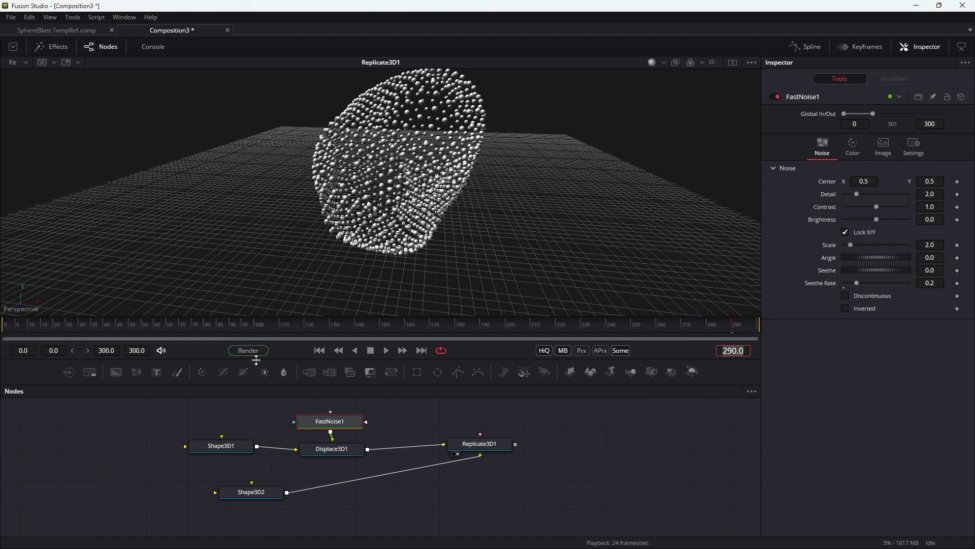
pyautogui.write('35')
pyautogui.press('Return')
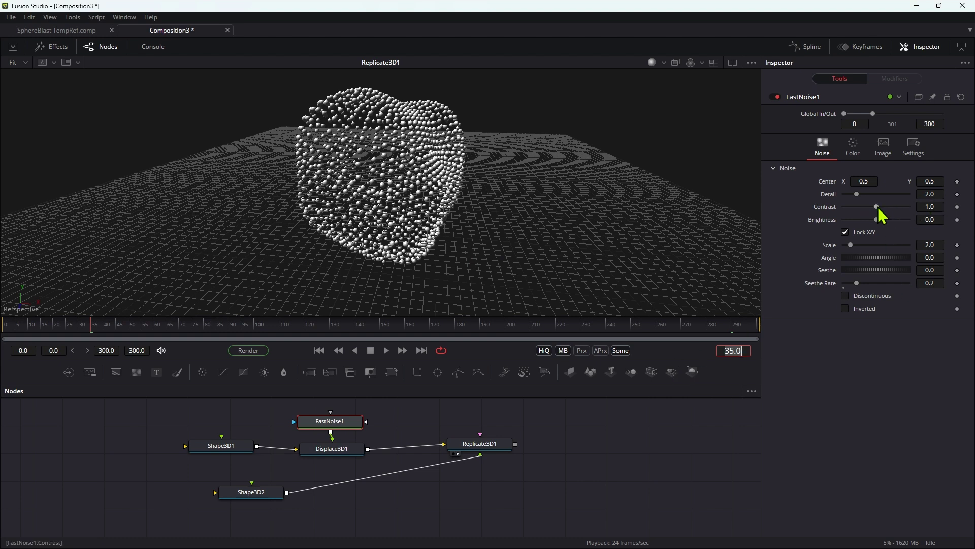
pyautogui.moveTo(878, 206); pyautogui.dragTo(808, 210)
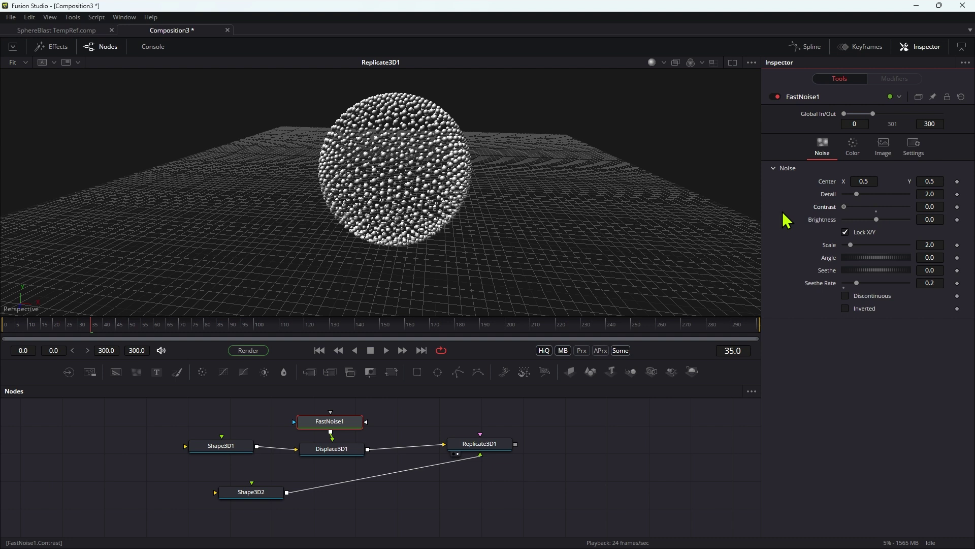
pyautogui.click(957, 207)
# Keyframe FastNoise1's Contrast at 1.0 on frame 40 and at 0.0 on frame 60.
pyautogui.write('1')
pyautogui.press('Tab')
pyautogui.click(737, 350)
pyautogui.press('Return')
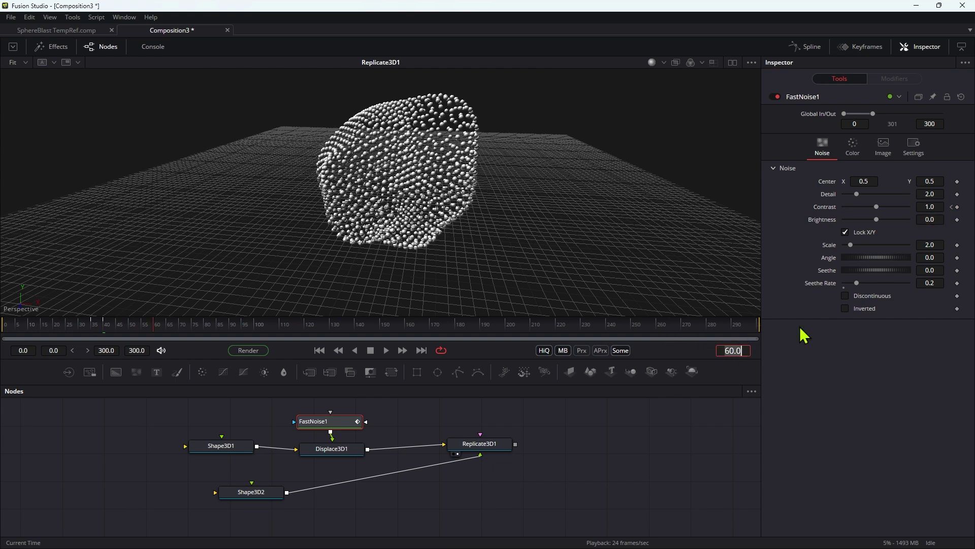
pyautogui.click(939, 207)
pyautogui.write('0')
pyautogui.press('Tab')
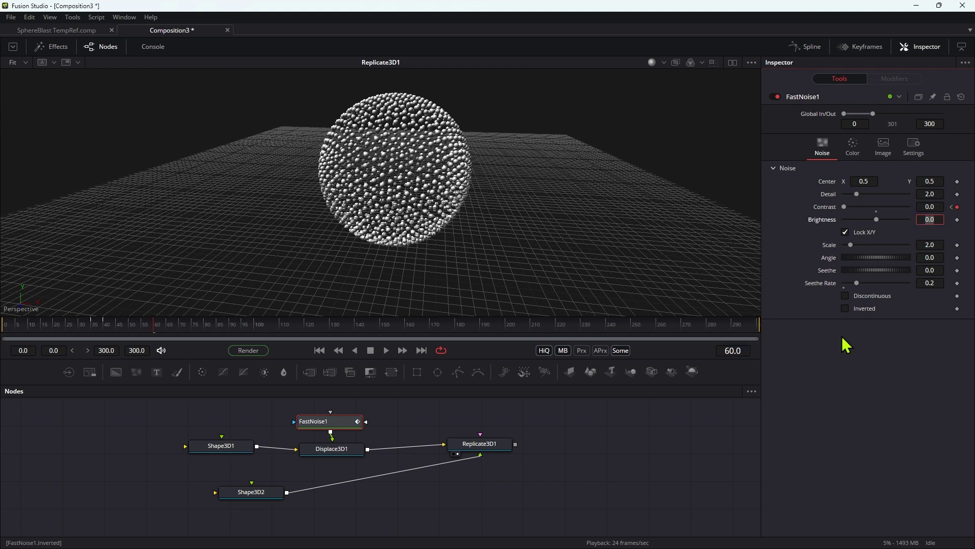
# Add a keyframe at frame 90 that holds FastNoise1's Contrast at 0.0.
pyautogui.click(745, 350)
pyautogui.write('90')
pyautogui.press('Return')
pyautogui.click(957, 207)
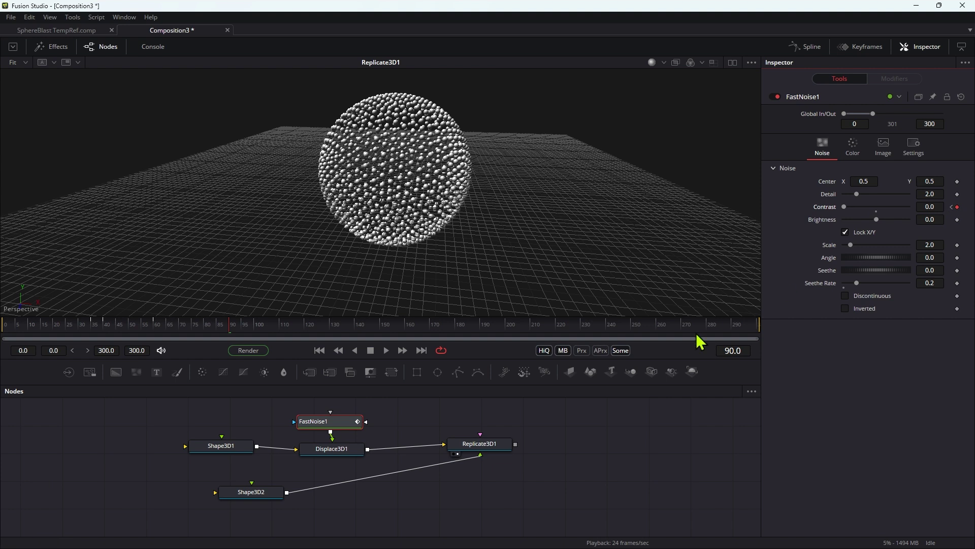
# Keyframe FastNoise1's Contrast at 1.25 on frame 95.
pyautogui.click(744, 351)
pyautogui.write('95')
pyautogui.press('Return')
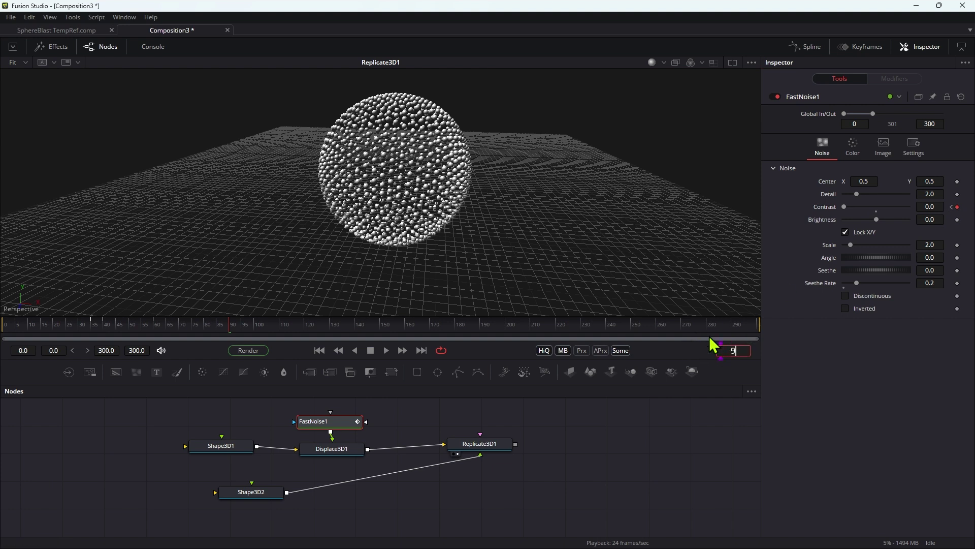
pyautogui.click(937, 207)
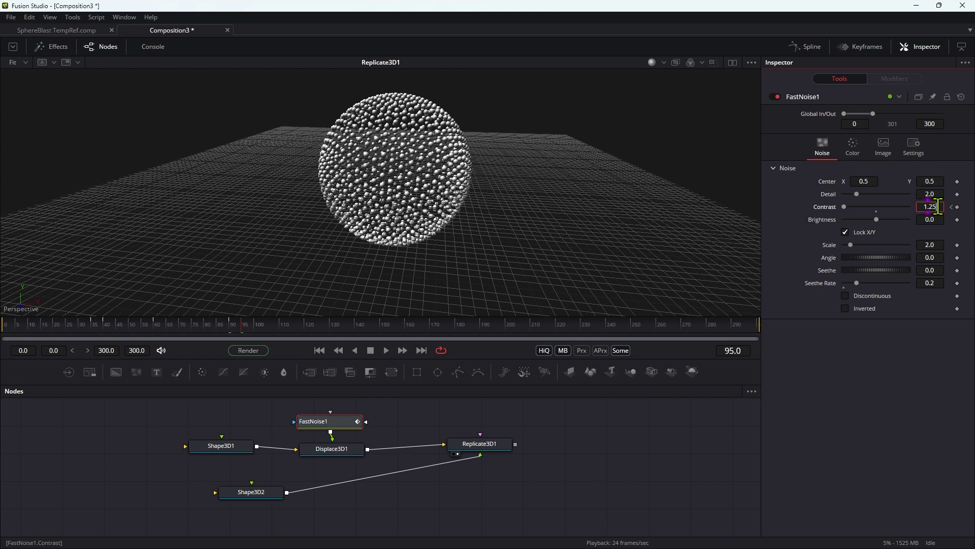
pyautogui.press('Tab')
# Keyframe FastNoise1's Contrast at 0.0 on frame 120 and again at frame 150.
pyautogui.click(743, 350)
pyautogui.write('120')
pyautogui.press('Return')
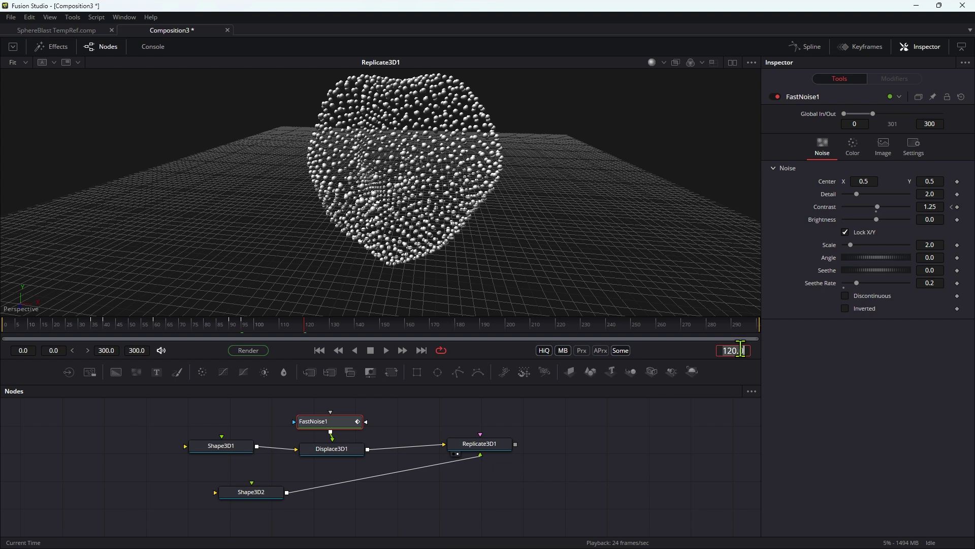
pyautogui.moveTo(878, 212); pyautogui.dragTo(658, 229)
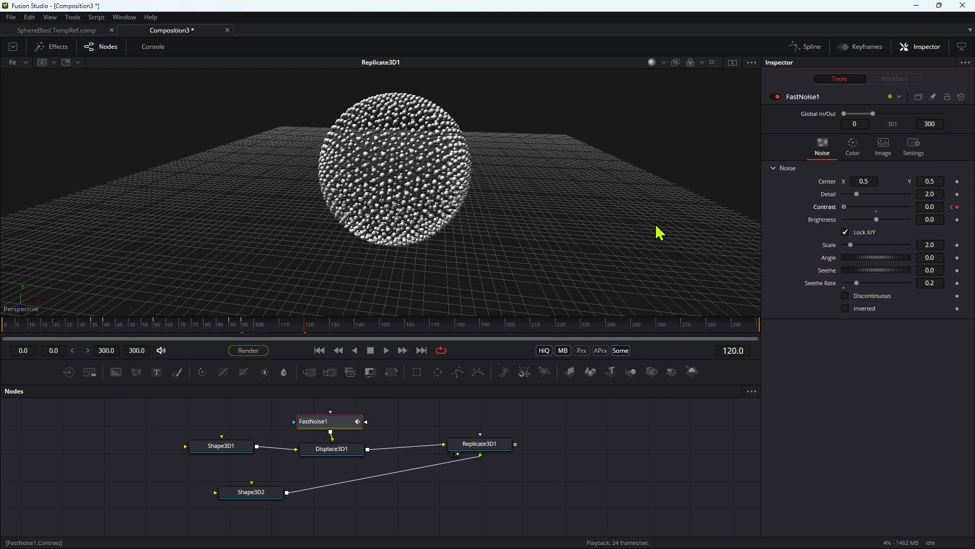
pyautogui.click(750, 350)
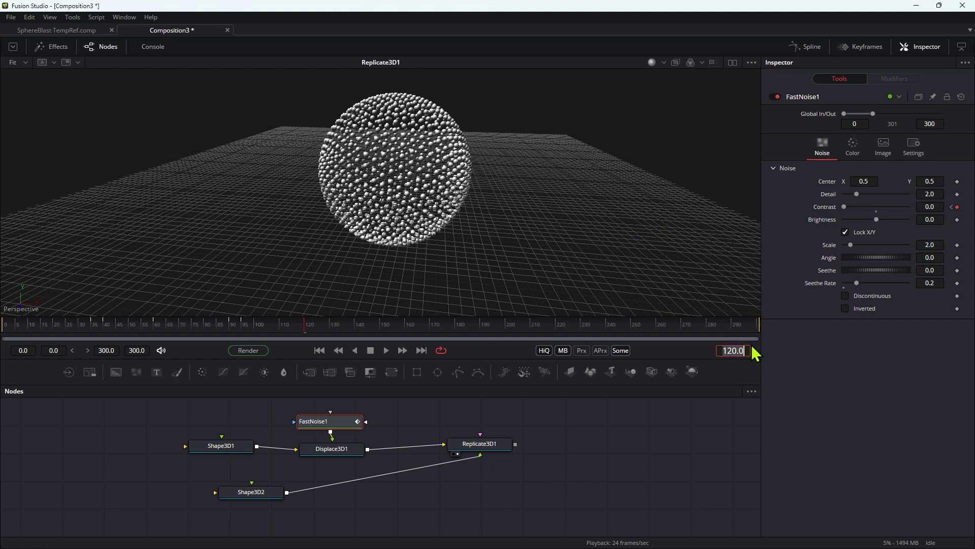
pyautogui.write('150')
pyautogui.press('Return')
pyautogui.click(956, 207)
# Go to frame 155 and keyframe FastNoise1's Contrast at 5.0.
pyautogui.click(736, 350)
pyautogui.write('155')
pyautogui.click(939, 206)
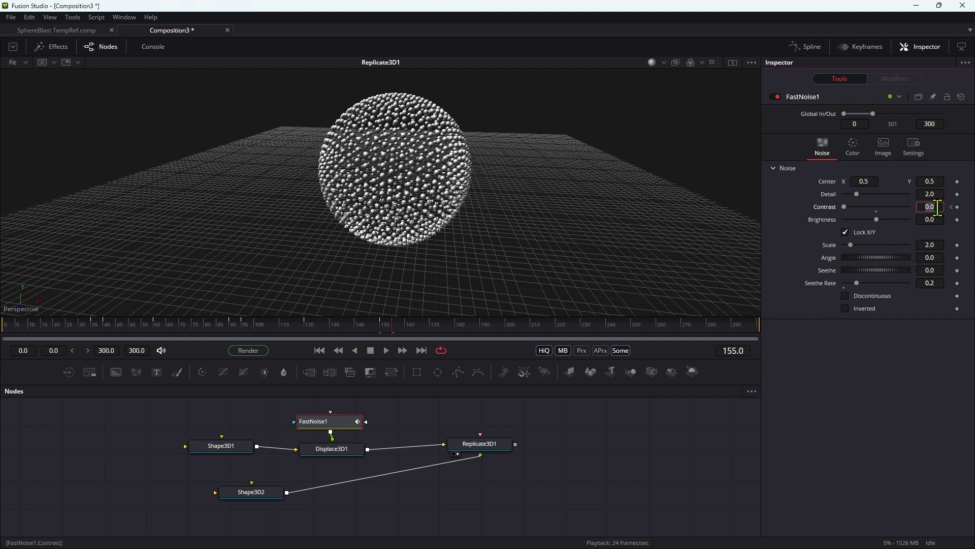
pyautogui.write('5')
pyautogui.press('Tab')
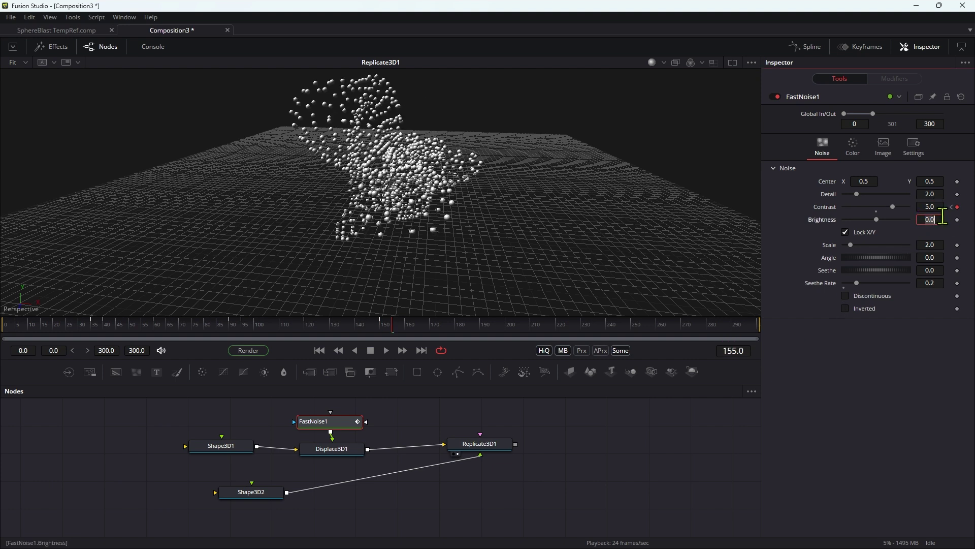
# Keyframe FastNoise1's Contrast at 0.0 on frame 240 and play the animation through from the start.
pyautogui.moveTo(578, 326); pyautogui.dragTo(607, 334)
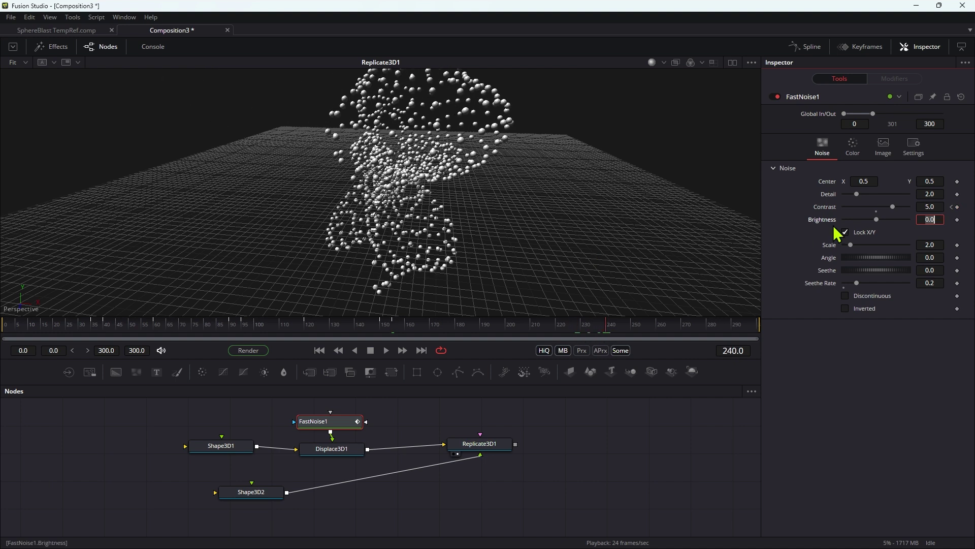
pyautogui.moveTo(888, 208); pyautogui.dragTo(801, 229)
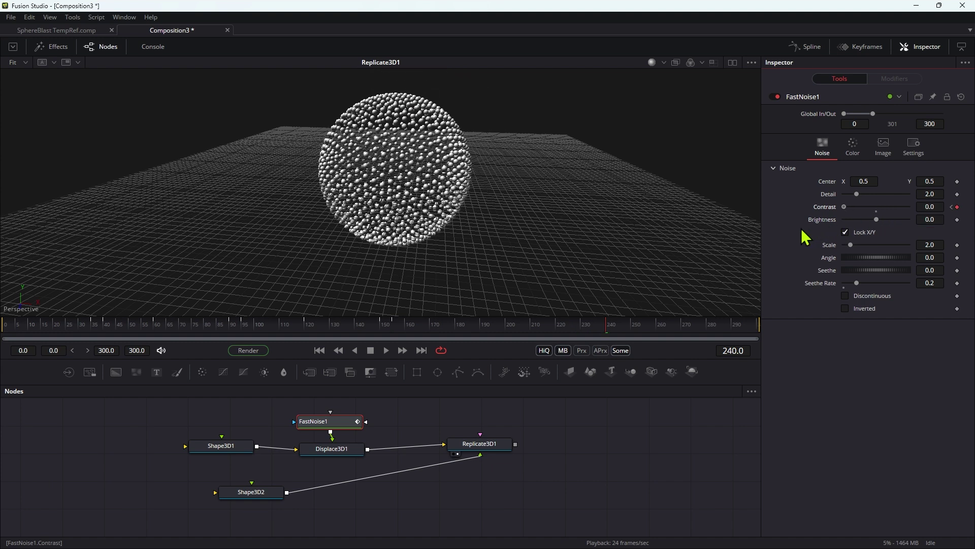
pyautogui.click(320, 351)
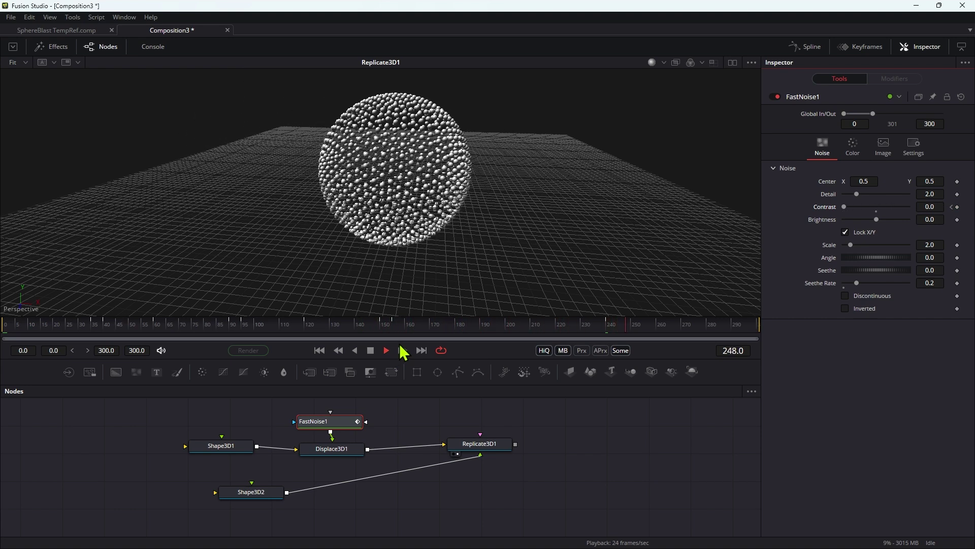
pyautogui.click(371, 350)
# Show FastNoise1's Contrast curve in the spline editor and fit it to the view.
pyautogui.click(810, 46)
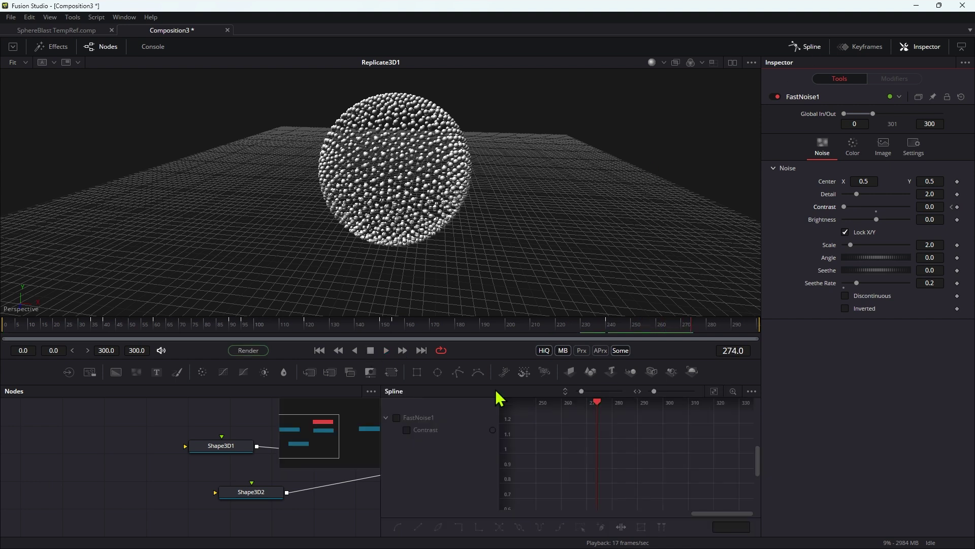
pyautogui.click(406, 430)
pyautogui.click(714, 391)
# Adjust the Contrast curve's handles to smooth the falloff after each of the three peaks, and play back the animation.
pyautogui.moveTo(517, 438); pyautogui.dragTo(592, 492)
pyautogui.moveTo(659, 441); pyautogui.dragTo(666, 422)
pyautogui.moveTo(693, 474); pyautogui.dragTo(676, 495)
pyautogui.moveTo(598, 496); pyautogui.dragTo(594, 494)
pyautogui.moveTo(535, 491); pyautogui.dragTo(539, 490)
pyautogui.click(387, 351)
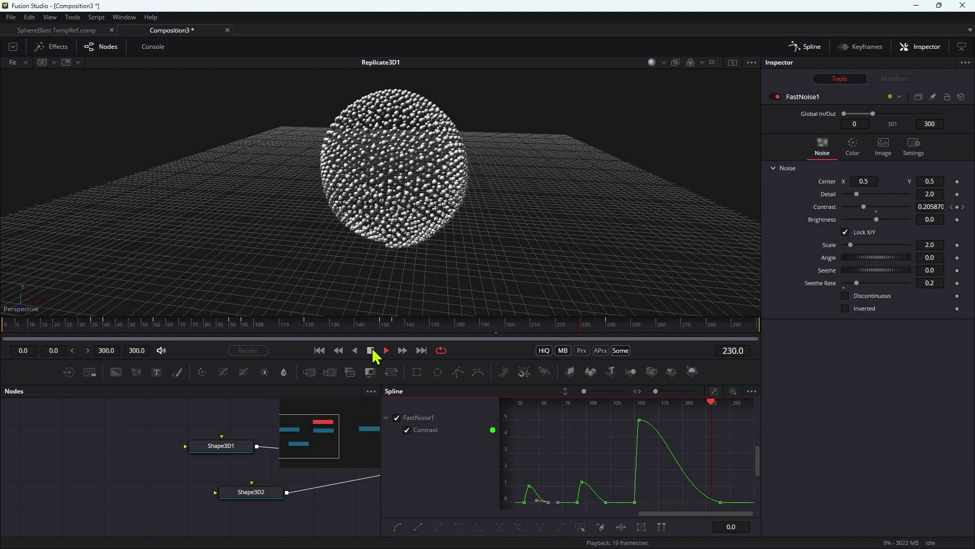
pyautogui.click(371, 350)
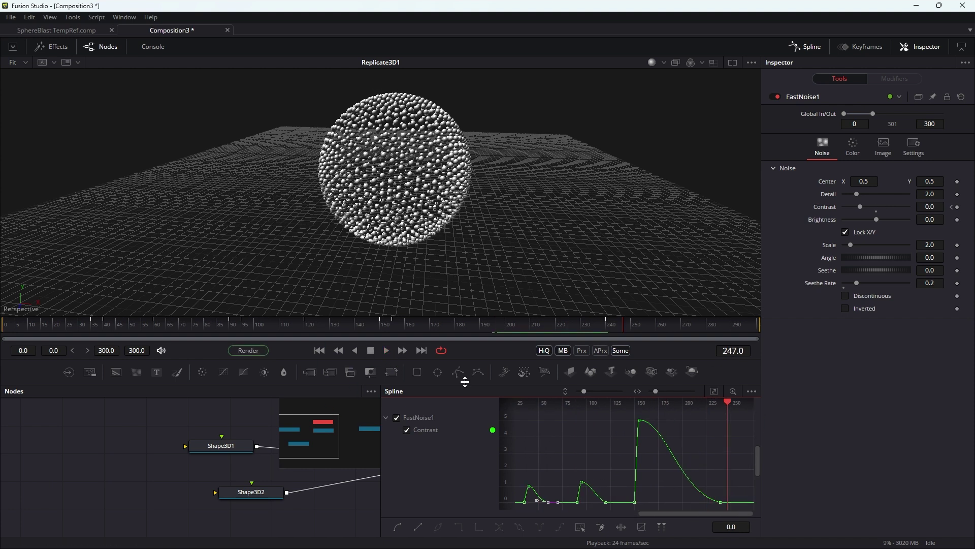
# Close the spline editor and add a Transform 3D node to the output of Replicate3D1.
pyautogui.click(815, 46)
pyautogui.moveTo(483, 461); pyautogui.dragTo(463, 465)
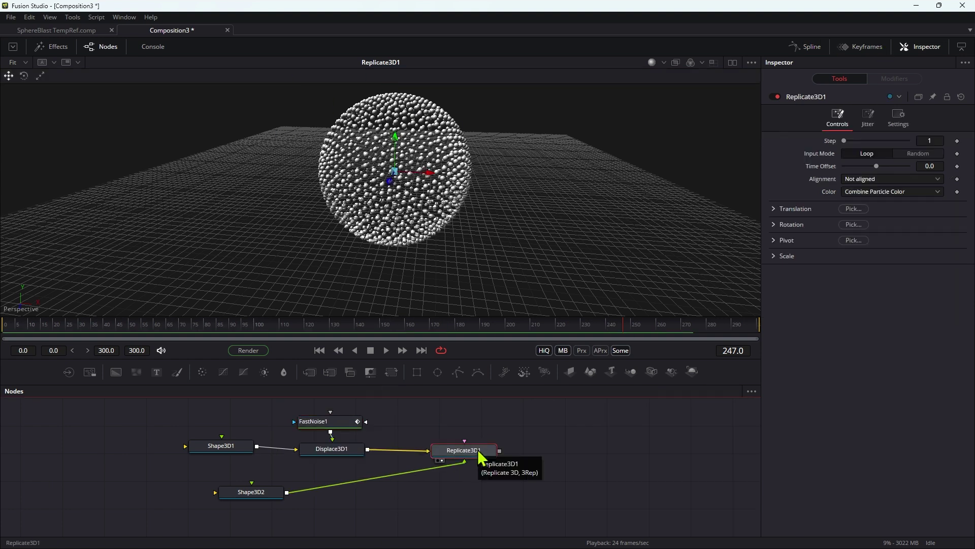
pyautogui.hotkey('shift', 'space')
pyautogui.write('fast')
pyautogui.press('BackSpace')
pyautogui.press('BackSpace')
pyautogui.press('BackSpace')
pyautogui.press('BackSpace')
pyautogui.write('3x')
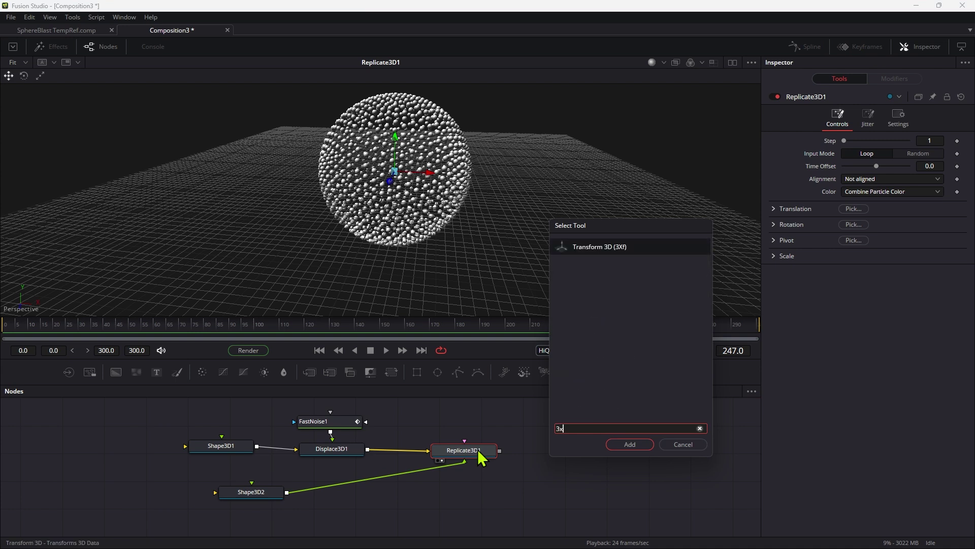
pyautogui.write('f')
pyautogui.press('Return')
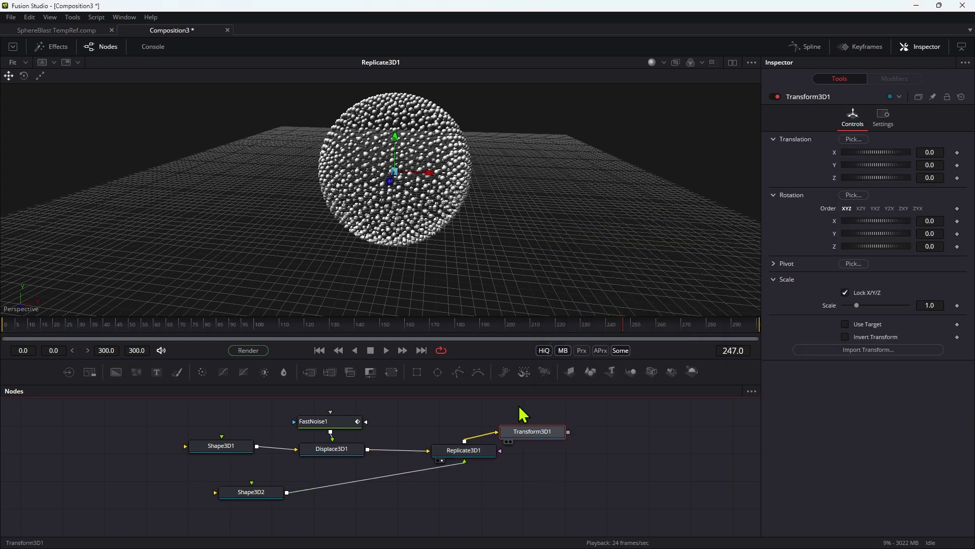
# Drive Transform3D1's Y rotation with the expression time*.2 and play the animation.
pyautogui.rightClick(883, 237)
pyautogui.click(896, 359)
pyautogui.write('time')
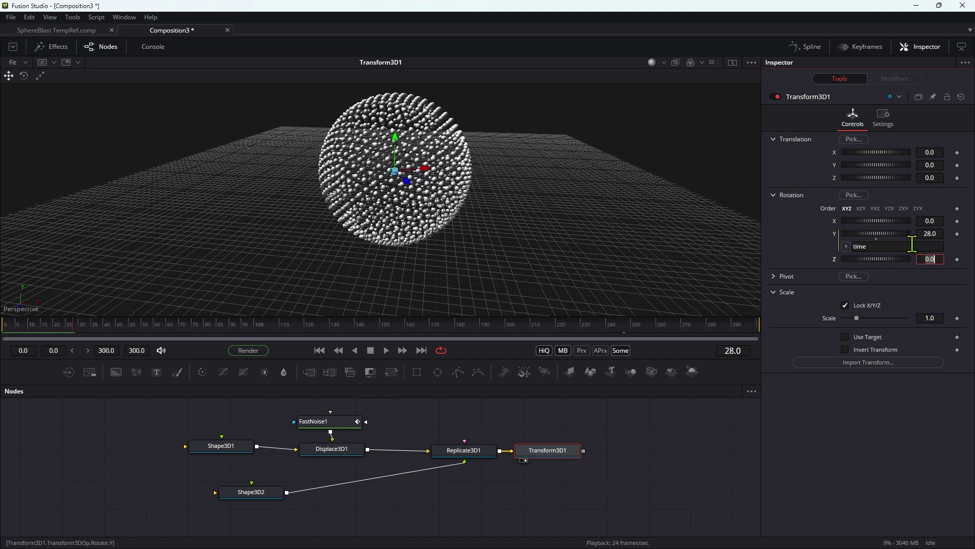
pyautogui.write('*.2')
pyautogui.press('Tab')
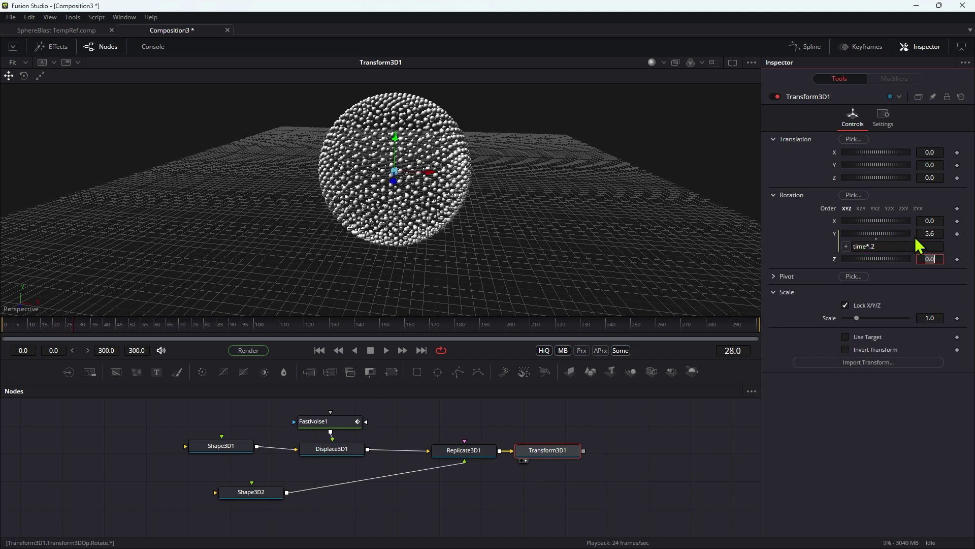
pyautogui.click(387, 355)
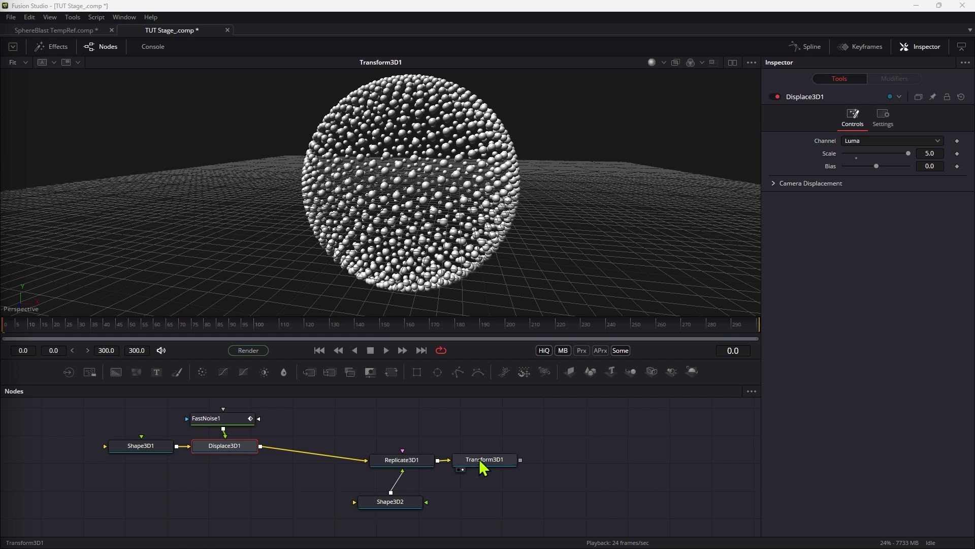
# Set Displace3D1's Scale to 1.0 and scrub the timeline to frame 197 to inspect the deformed spheres up close.
pyautogui.click(480, 457)
pyautogui.click(235, 451)
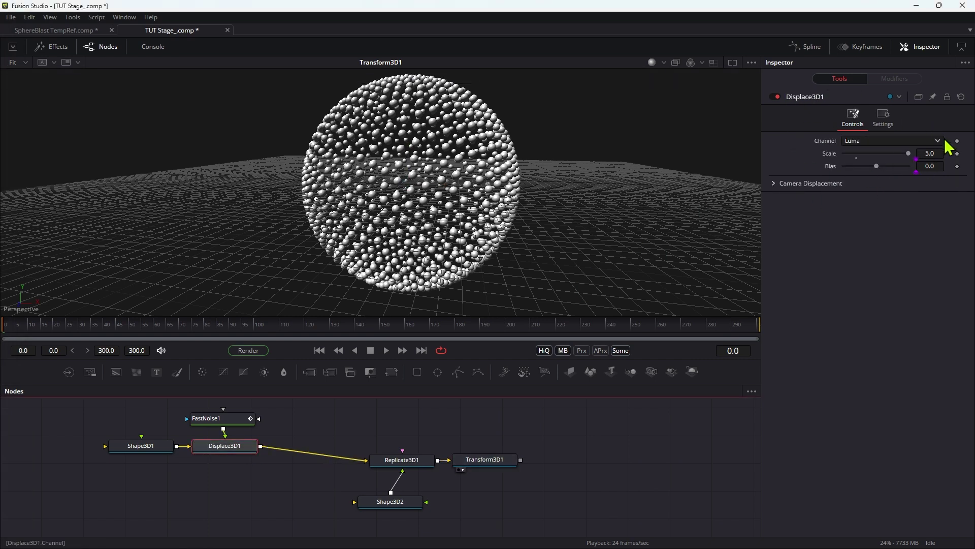
pyautogui.click(941, 158)
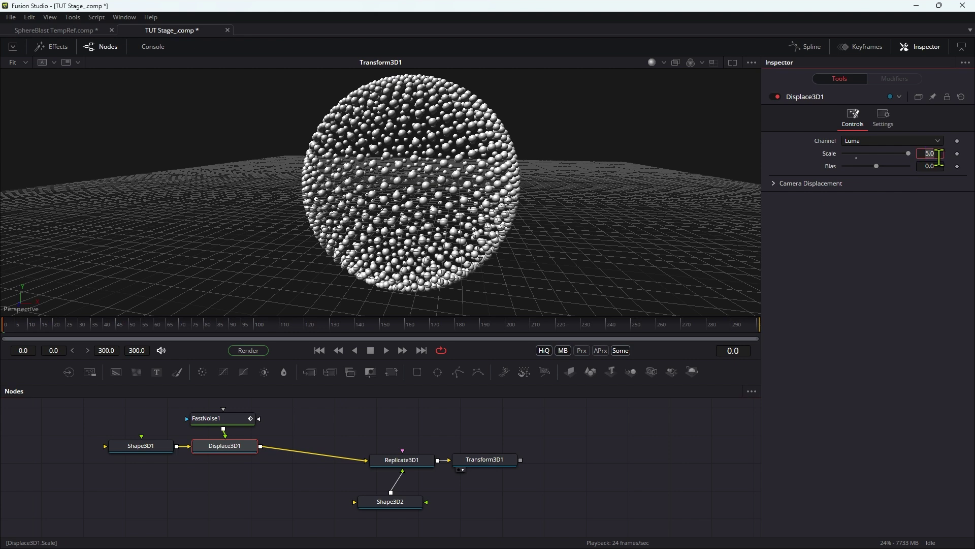
pyautogui.press('BackSpace')
pyautogui.press('BackSpace')
pyautogui.press('BackSpace')
pyautogui.write('1')
pyautogui.press('Tab')
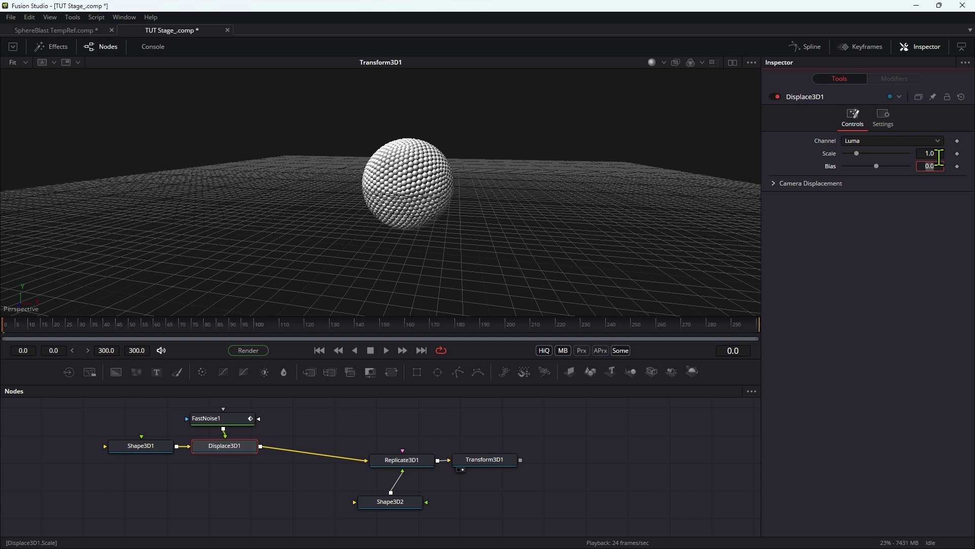
pyautogui.scroll(4, 418, 179)
pyautogui.moveTo(496, 188); pyautogui.dragTo(464, 169)
pyautogui.moveTo(44, 328); pyautogui.dragTo(498, 351)
# Add a Camera 3D node and combine it with Transform3D1 in a Merge 3D node.
pyautogui.moveTo(491, 460); pyautogui.dragTo(509, 457)
pyautogui.hotkey('shift', 'space')
pyautogui.write('mat')
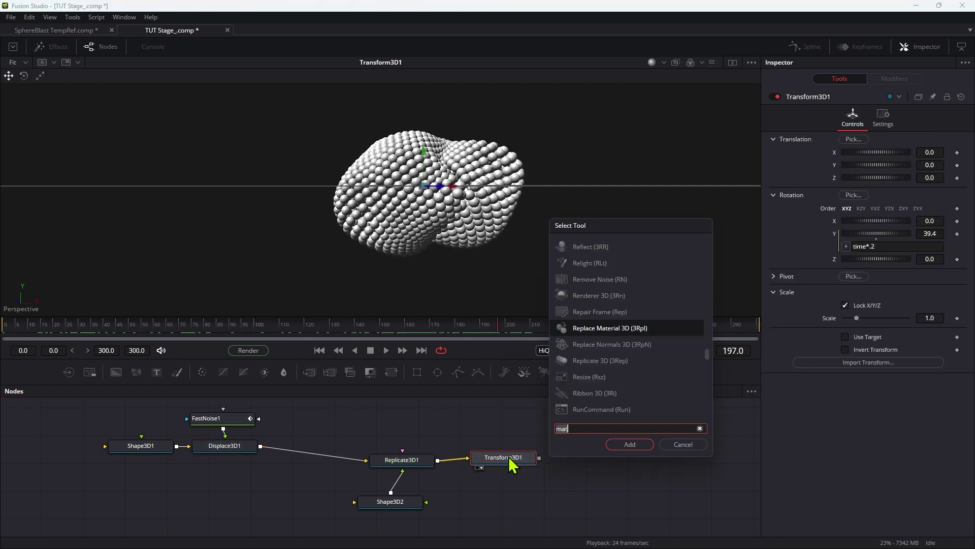
pyautogui.press('BackSpace')
pyautogui.press('BackSpace')
pyautogui.press('BackSpace')
pyautogui.write('cam')
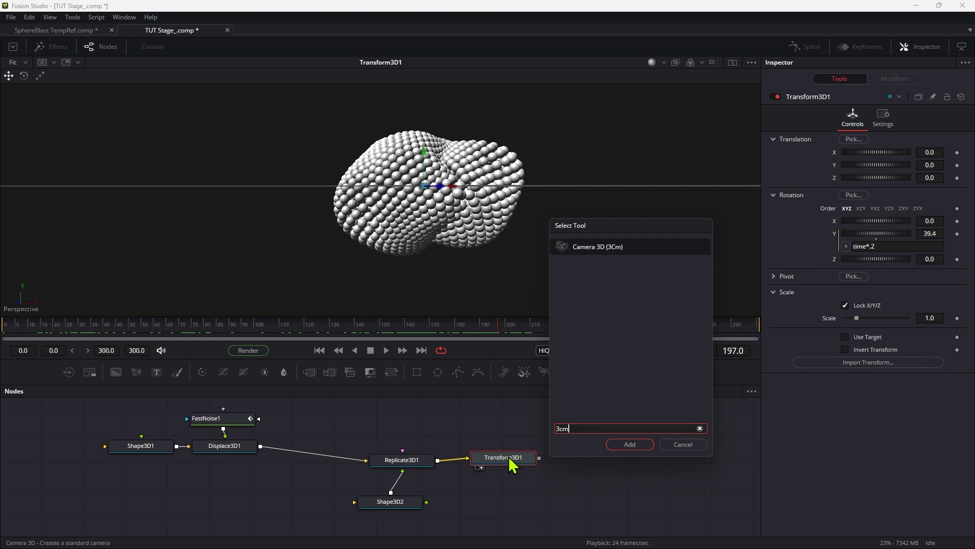
pyautogui.press('Return')
pyautogui.moveTo(136, 488); pyautogui.dragTo(500, 531)
pyautogui.moveTo(518, 493); pyautogui.dragTo(605, 465)
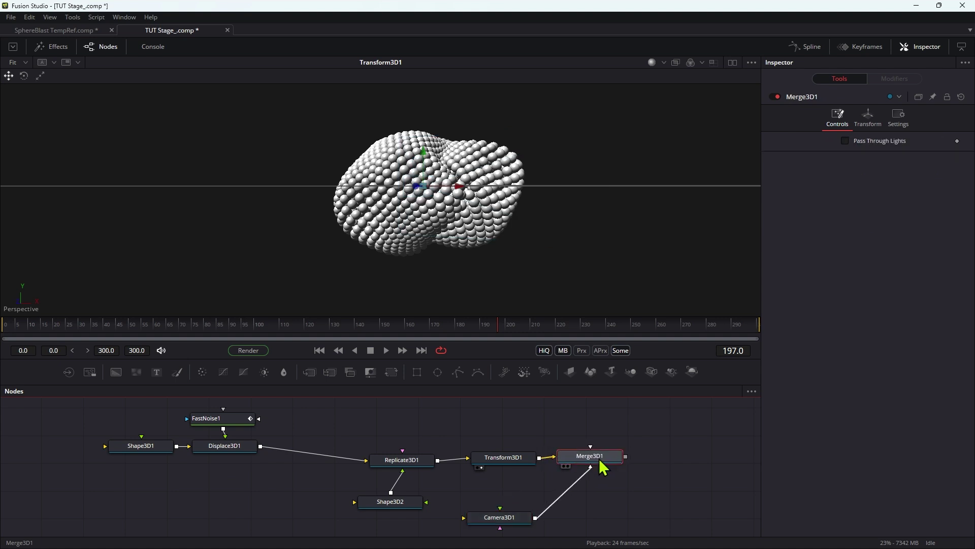
# Add a Renderer 3D node after Merge3D1 and show its output in the viewer.
pyautogui.hotkey('shift', 'space')
pyautogui.write('3cm')
pyautogui.press('BackSpace')
pyautogui.press('BackSpace')
pyautogui.write('rn')
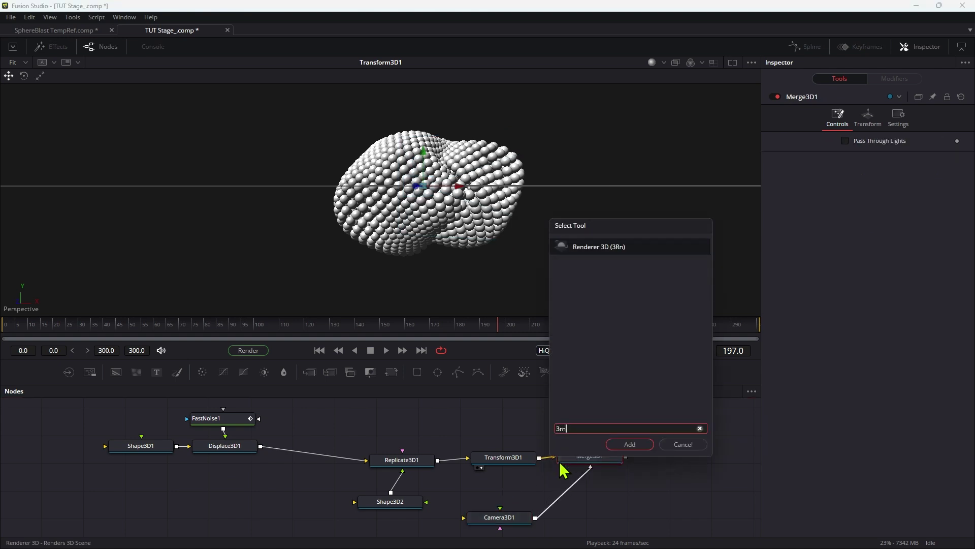
pyautogui.press('Return')
pyautogui.moveTo(677, 460); pyautogui.dragTo(452, 188)
# Link Camera3D1's Z pivot to its negated Z translation with the expression -Transform3DOp.Translate.Z.
pyautogui.click(502, 520)
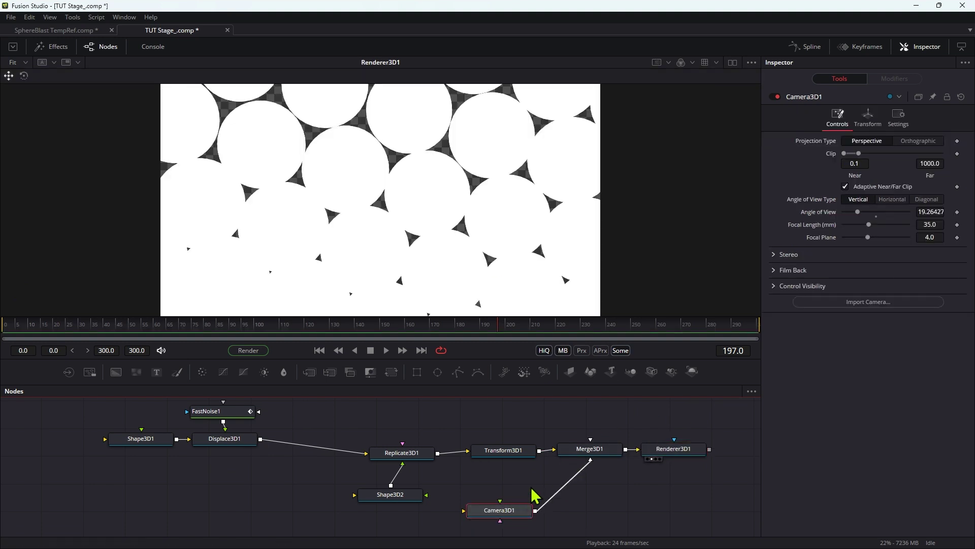
pyautogui.click(868, 119)
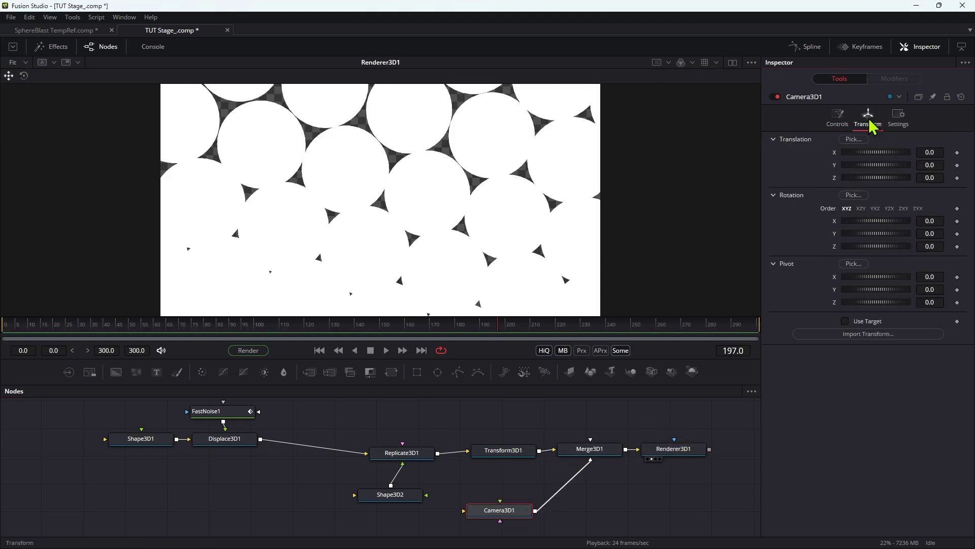
pyautogui.rightClick(872, 305)
pyautogui.click(897, 450)
pyautogui.moveTo(846, 314); pyautogui.dragTo(877, 181)
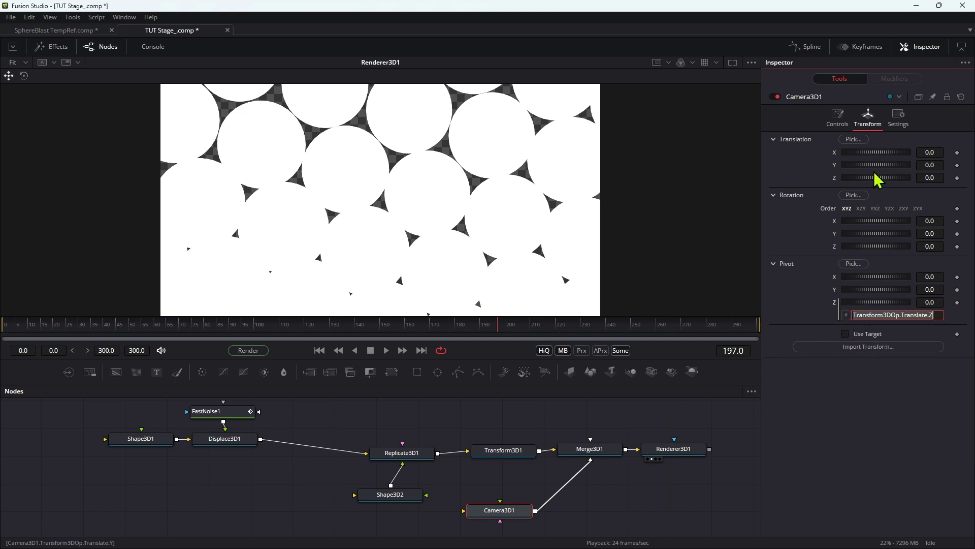
pyautogui.click(854, 314)
pyautogui.write('-')
pyautogui.press('Tab')
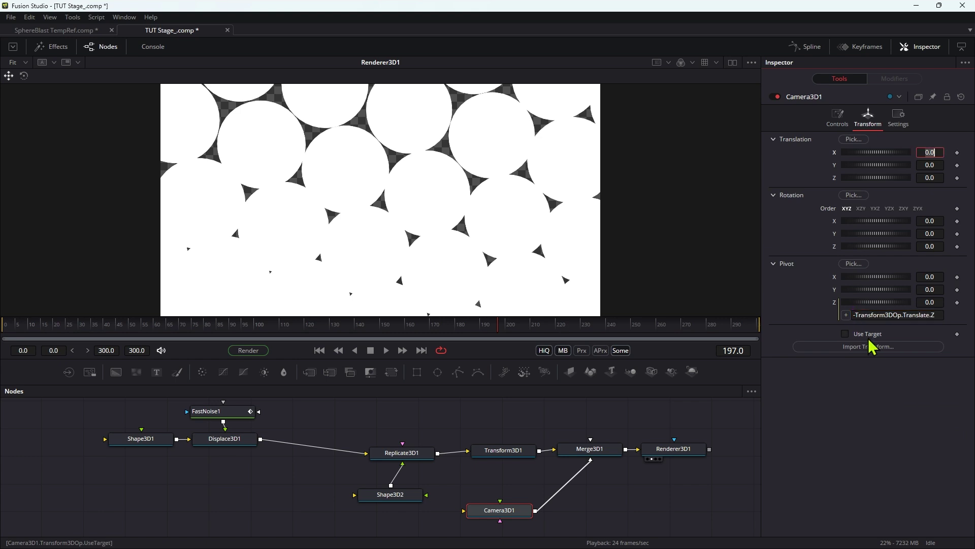
# Set Camera3D1's Z translation to 16.0, then select Renderer3D1 to show its settings.
pyautogui.click(941, 178)
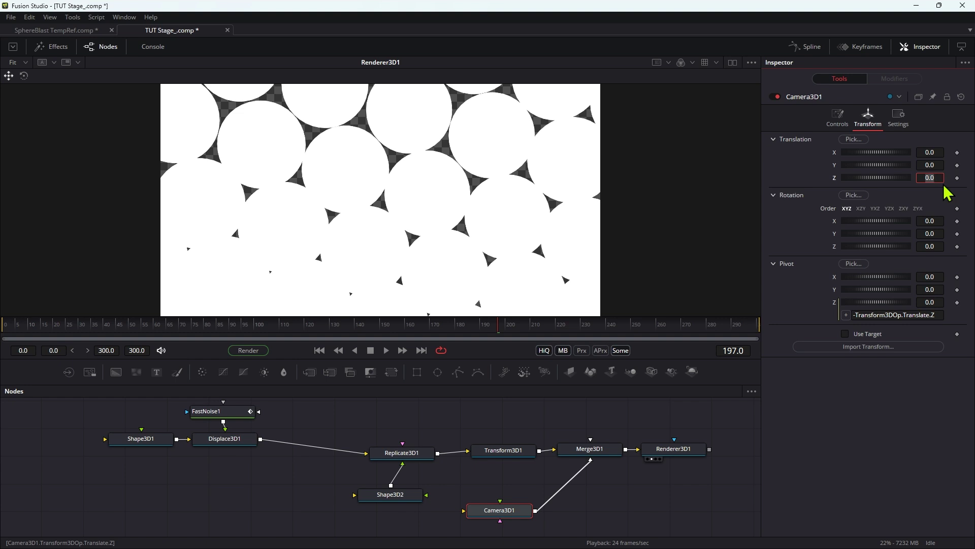
pyautogui.write('16')
pyautogui.press('Tab')
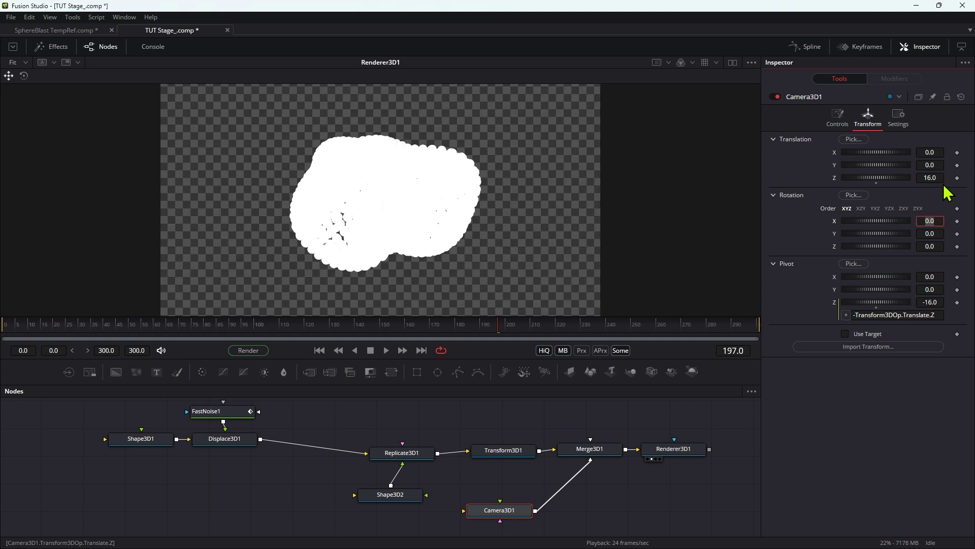
pyautogui.click(690, 453)
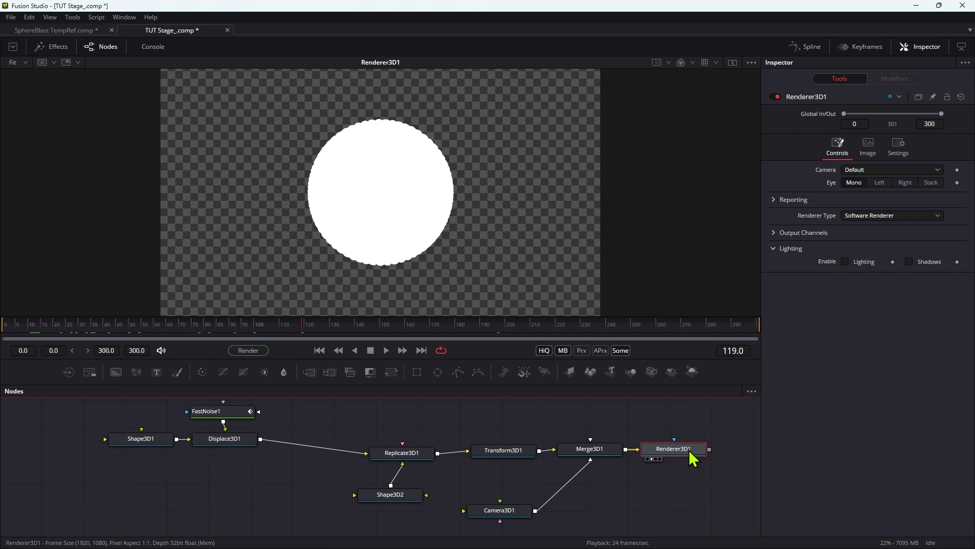
# Add a Point Light node feeding Merge3D1 and set its Blue value to 0.8.
pyautogui.click(596, 454)
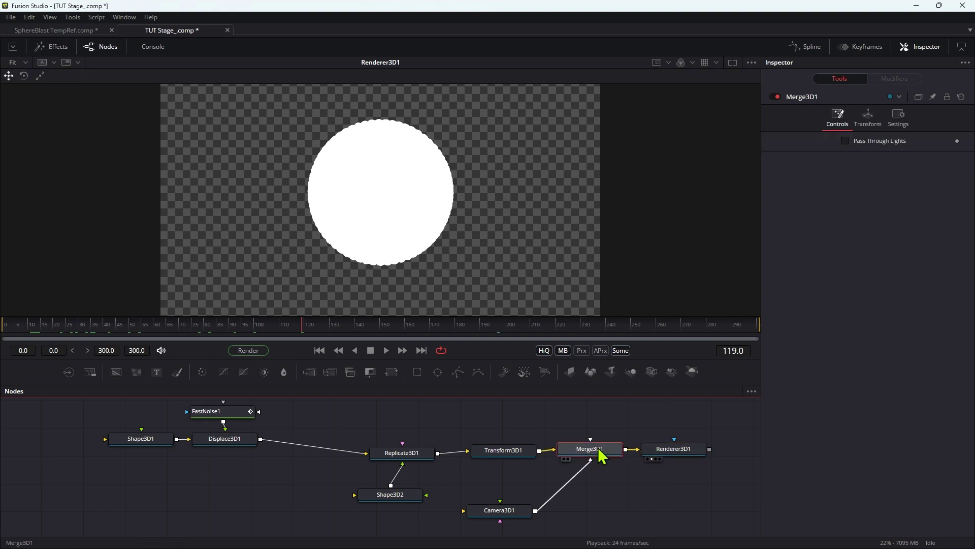
pyautogui.hotkey('shift', 'space')
pyautogui.write('pl')
pyautogui.press('Return')
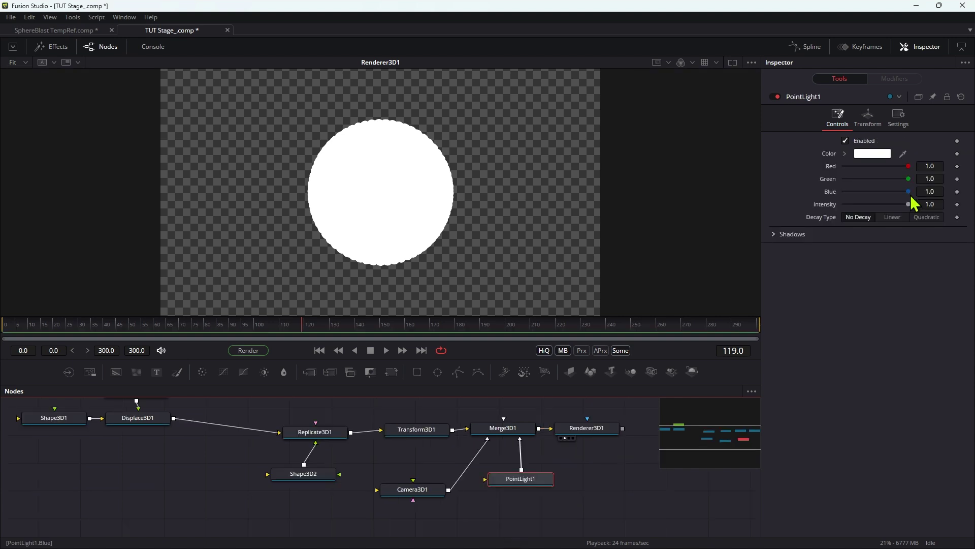
pyautogui.click(937, 192)
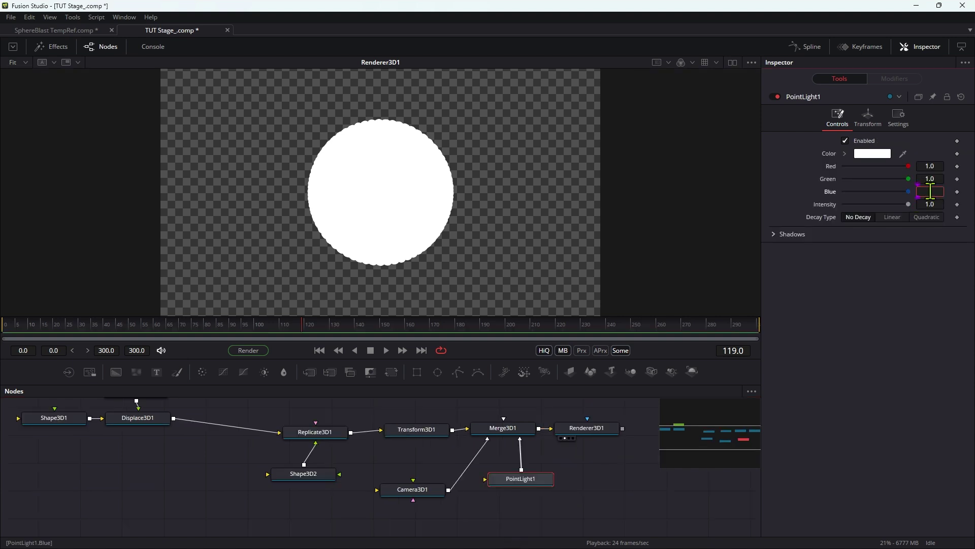
pyautogui.write('0.8')
pyautogui.press('Tab')
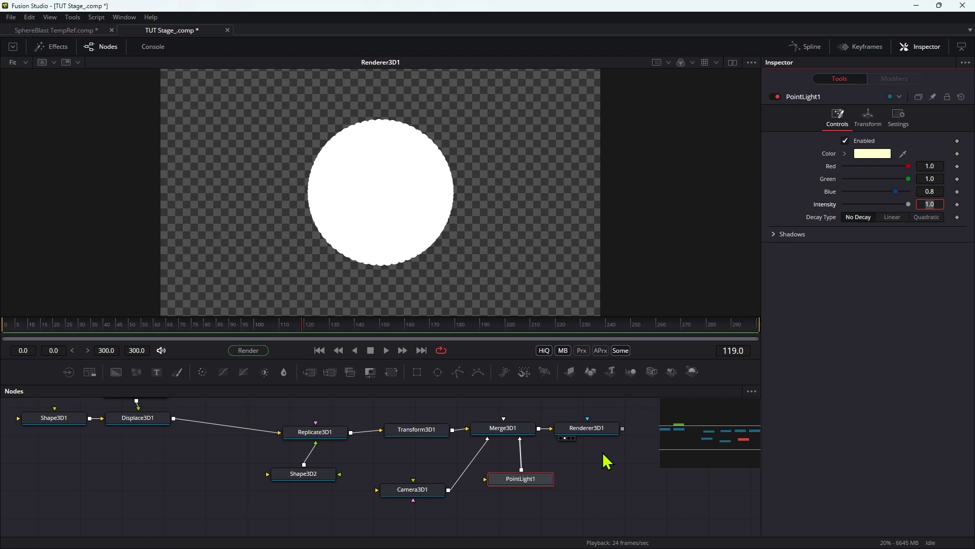
# Enable Lighting on Renderer3D1, then at frame 158 turn off high quality and motion blur and use auto proxy.
pyautogui.moveTo(598, 436); pyautogui.dragTo(602, 437)
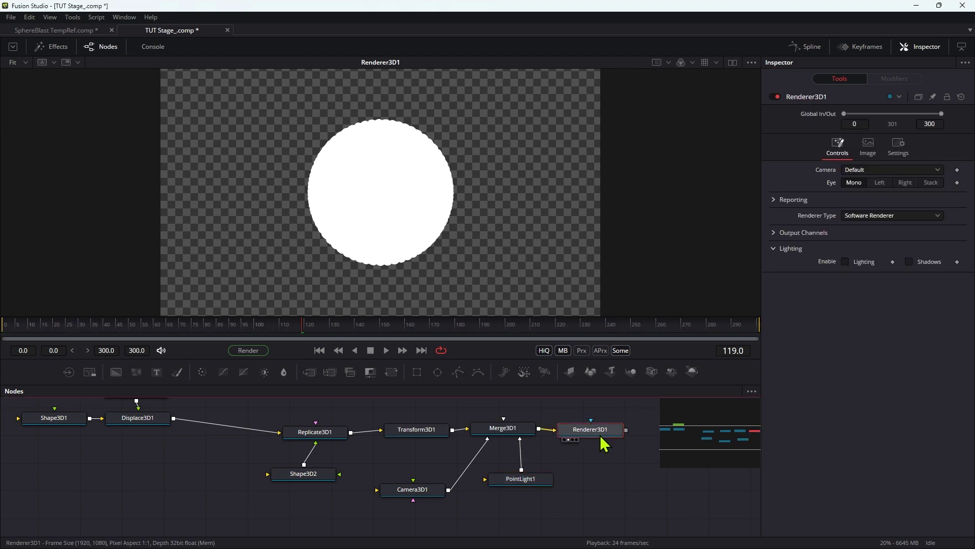
pyautogui.click(845, 262)
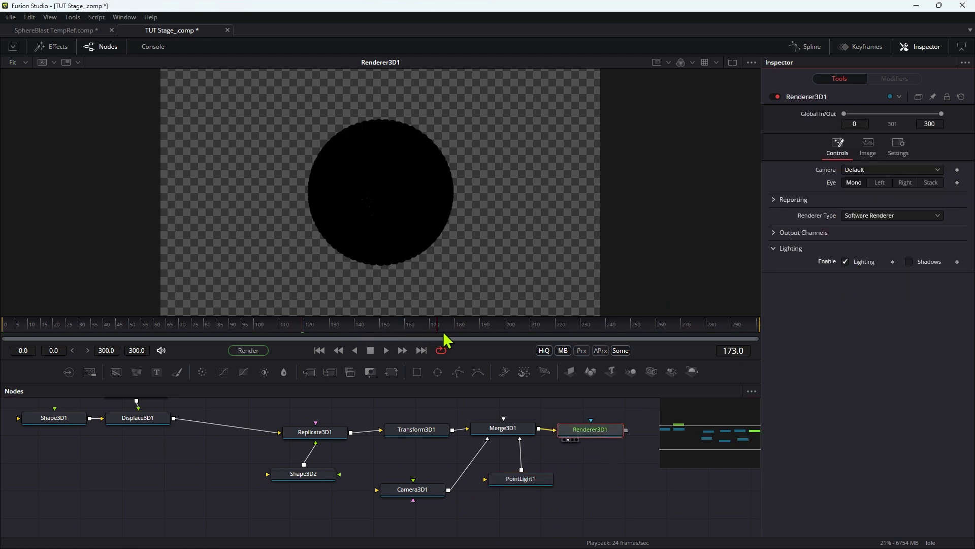
pyautogui.moveTo(453, 334); pyautogui.dragTo(402, 345)
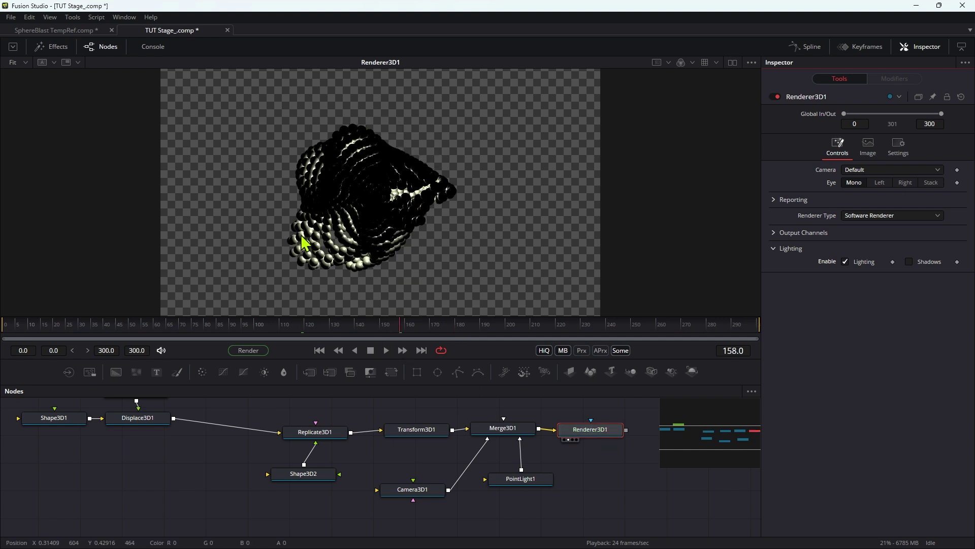
pyautogui.click(547, 351)
pyautogui.click(563, 351)
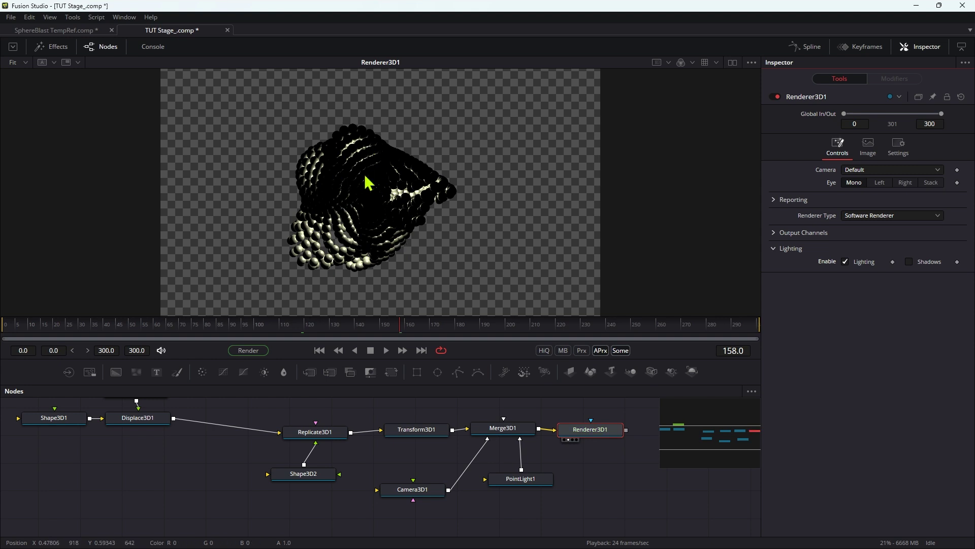
# Load studio_small_08_2k.exr and view it, repositioning Replicate3D1 and Shape3D2 to leave room for the image's node chain.
pyautogui.moveTo(322, 438)
pyautogui.mouseDown()
pyautogui.moveTo(300, 436)
pyautogui.moveTo(308, 427)
pyautogui.mouseUp()
pyautogui.moveTo(315, 490); pyautogui.dragTo(226, 500)
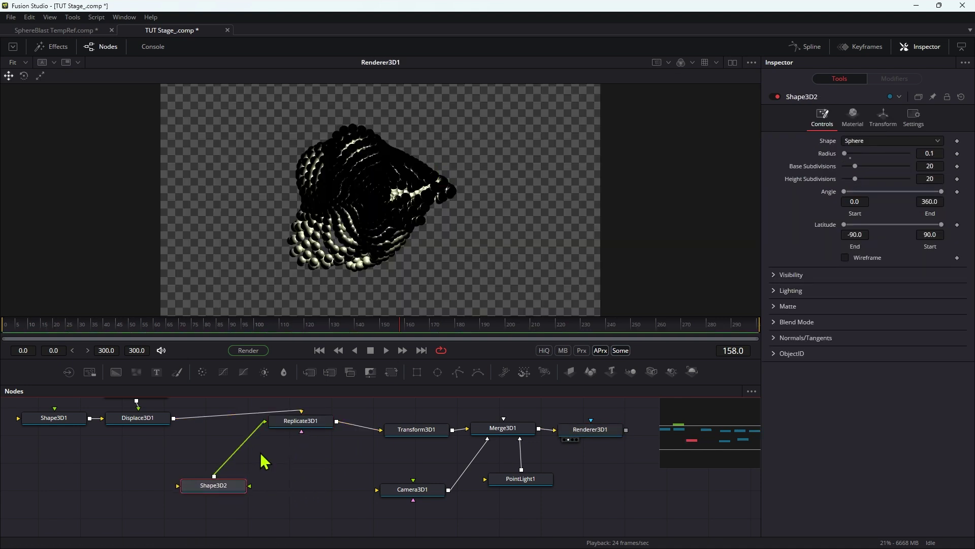
pyautogui.moveTo(101, 505); pyautogui.dragTo(412, 205)
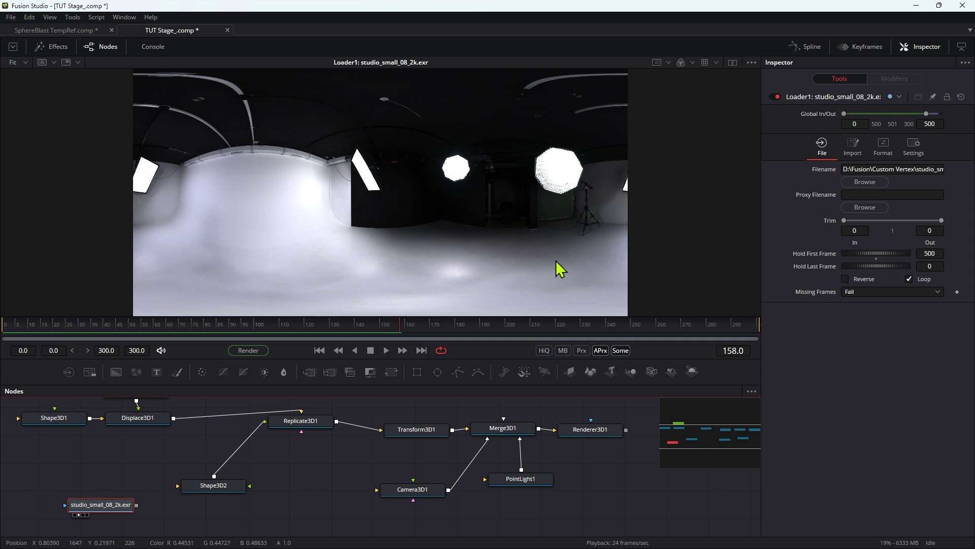
pyautogui.moveTo(94, 507); pyautogui.dragTo(70, 488)
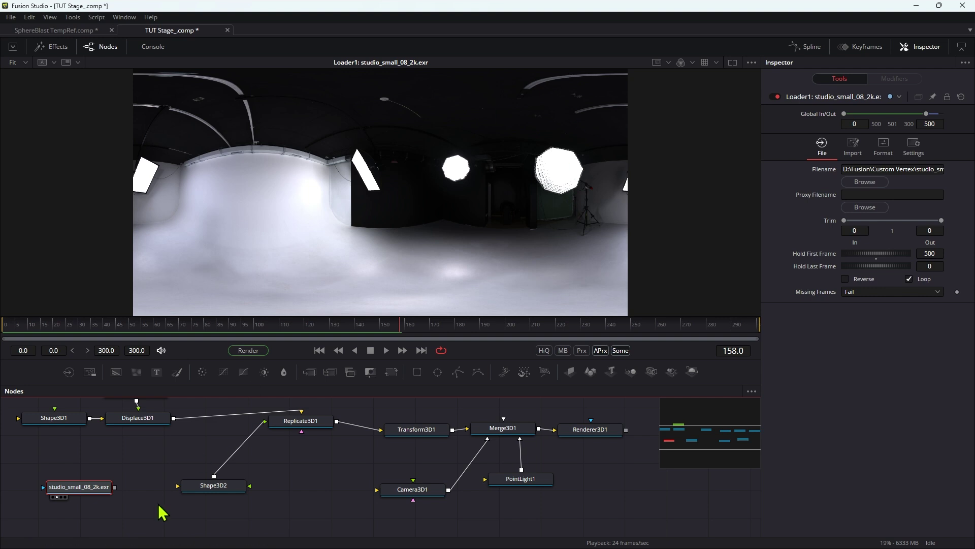
pyautogui.moveTo(202, 489); pyautogui.dragTo(215, 457)
pyautogui.moveTo(95, 496); pyautogui.dragTo(113, 503)
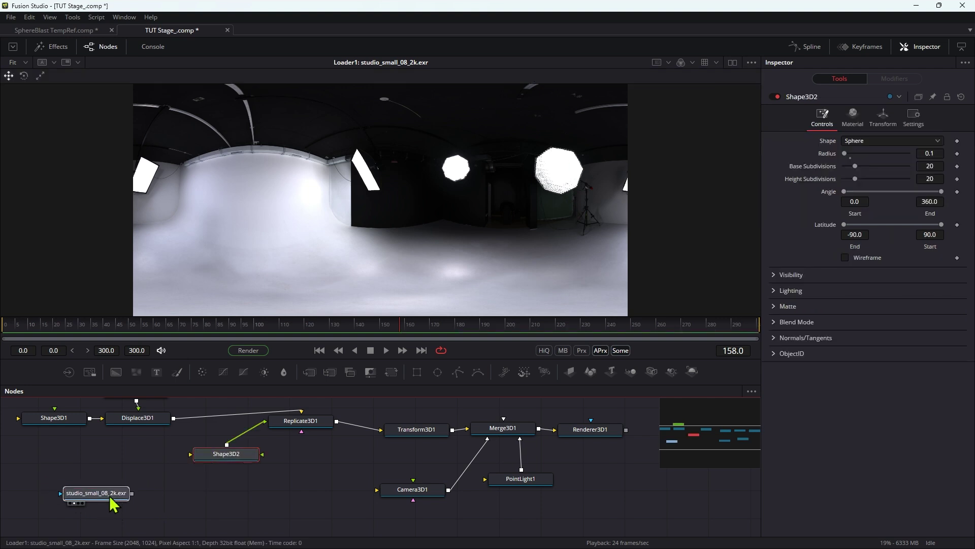
# Add a SphereMap node after the studio_small_08_2k.exr loader and show it in the viewer.
pyautogui.click(111, 498)
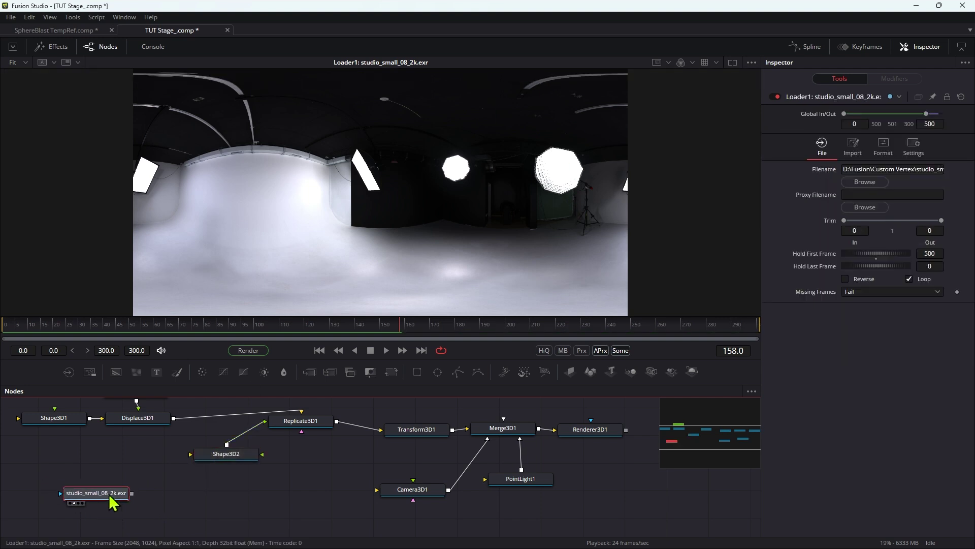
pyautogui.hotkey('shift', 'space')
pyautogui.write('sph')
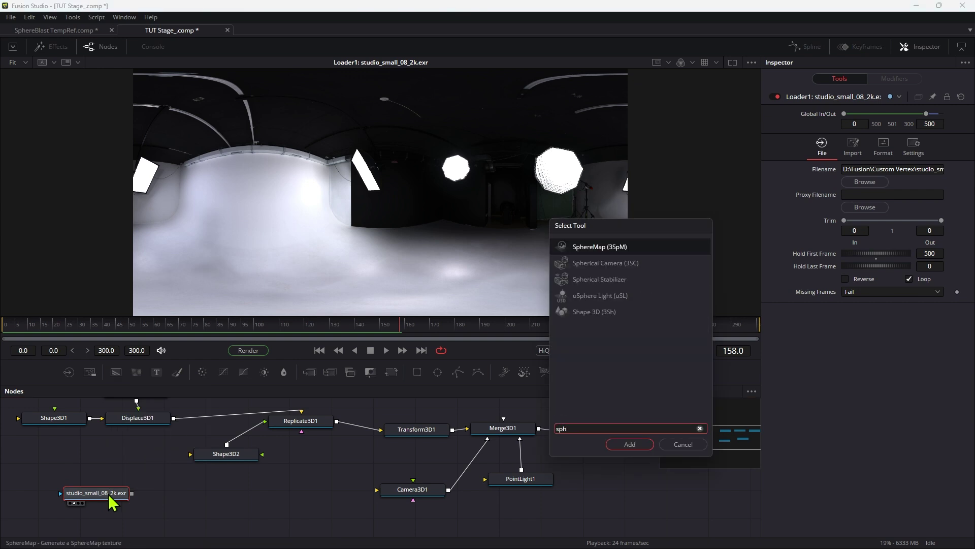
pyautogui.press('Return')
pyautogui.press('1')
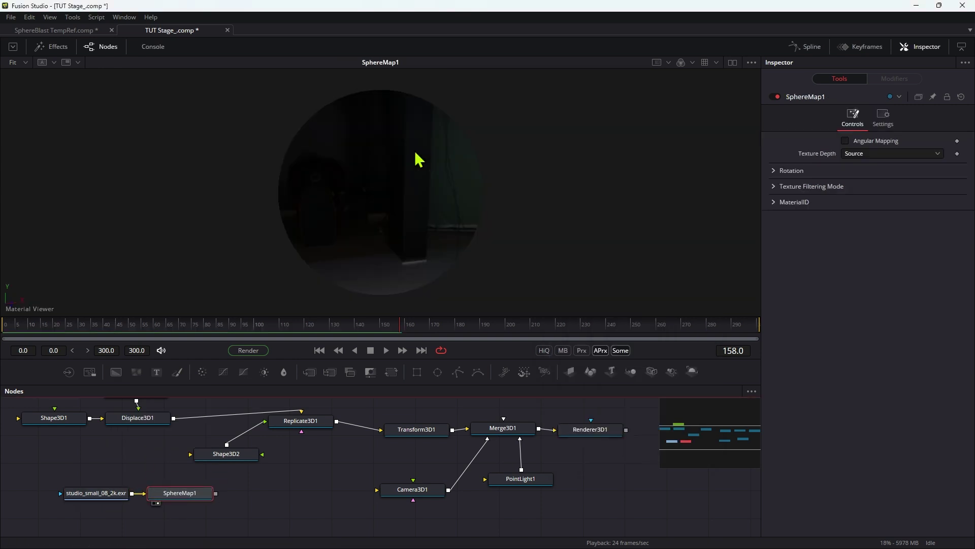
# Add a Reflect material node, feed SphereMap1 into its reflection input, and show Reflect1 in the viewer.
pyautogui.click(282, 504)
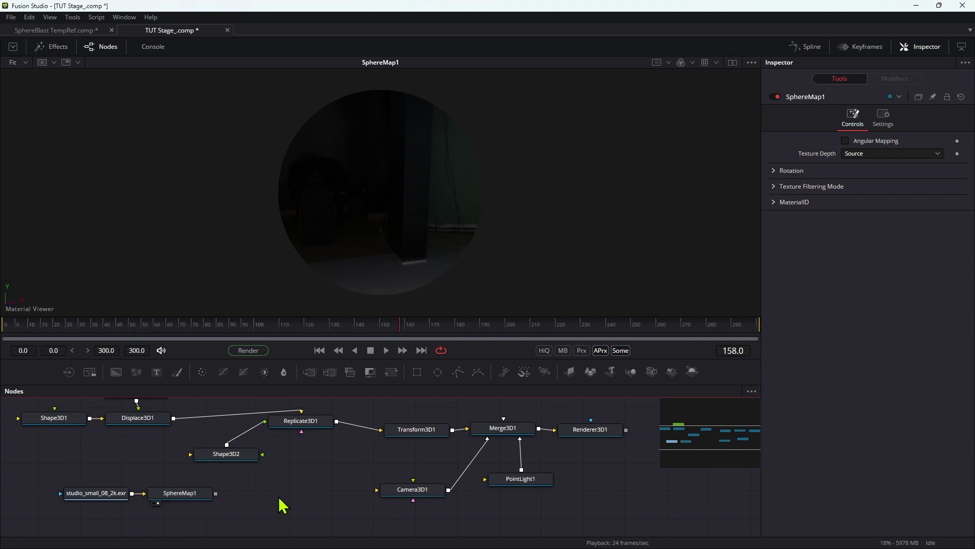
pyautogui.hotkey('shift', 'space')
pyautogui.write('ref')
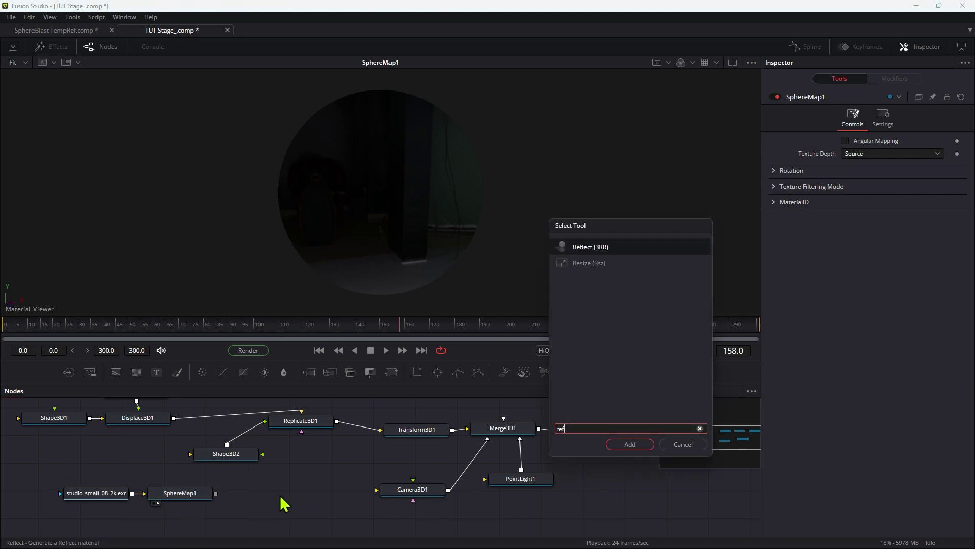
pyautogui.press('Return')
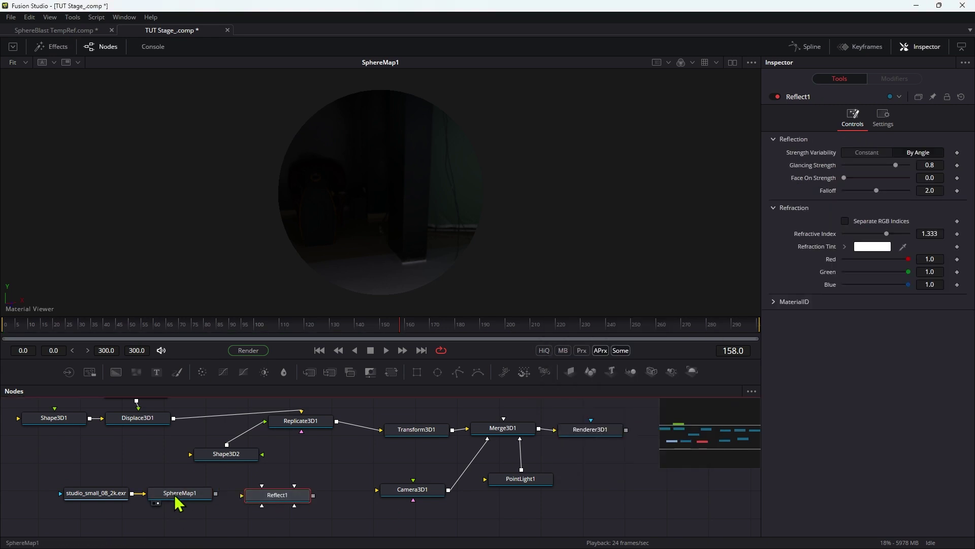
pyautogui.moveTo(286, 500); pyautogui.dragTo(299, 501)
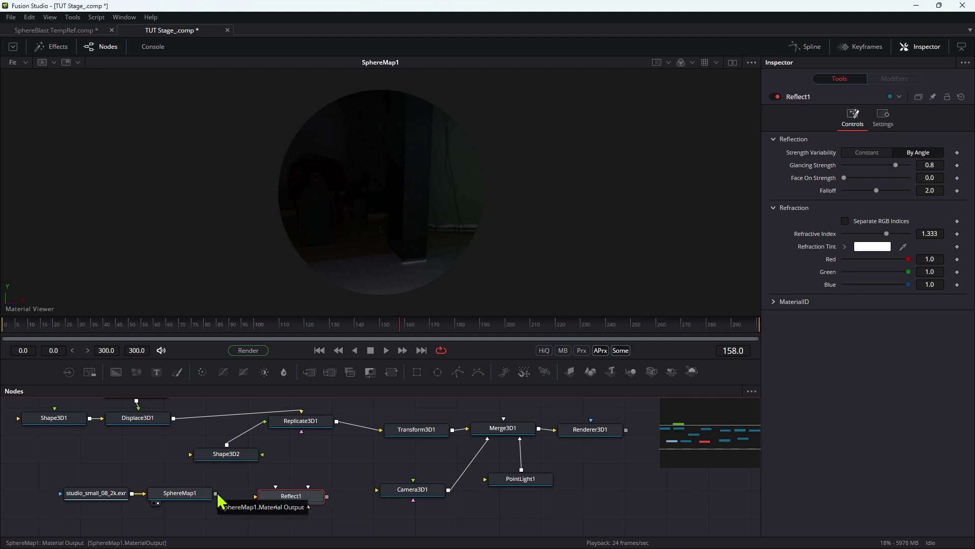
pyautogui.moveTo(220, 500); pyautogui.dragTo(348, 462)
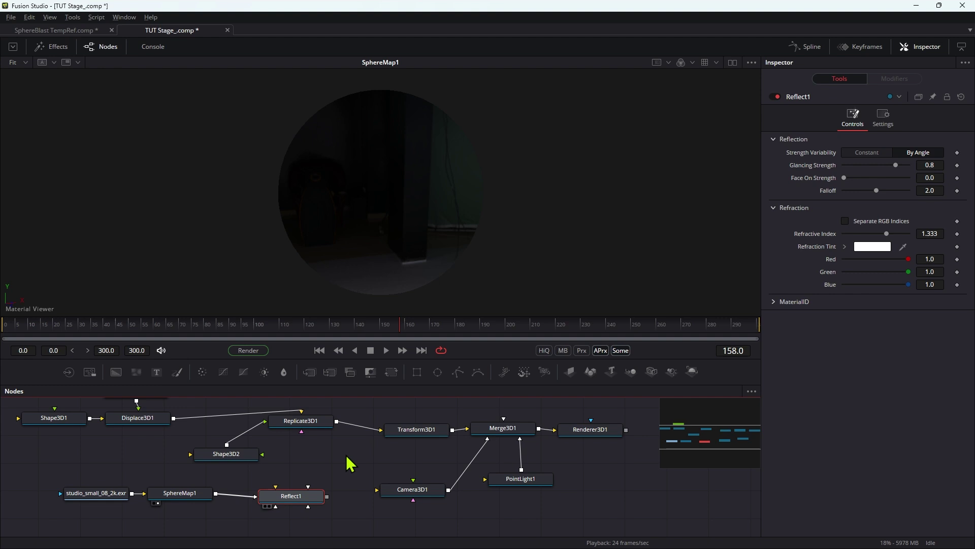
pyautogui.moveTo(298, 497); pyautogui.dragTo(403, 168)
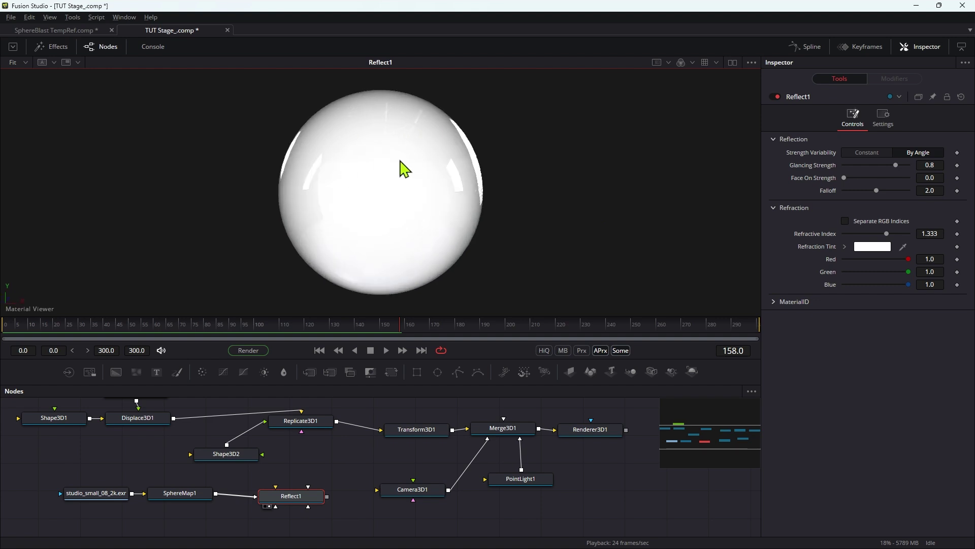
# Set Reflect1's strength variability to Constant, connect it to Shape3D2's material input, and view Renderer3D1's output.
pyautogui.click(866, 153)
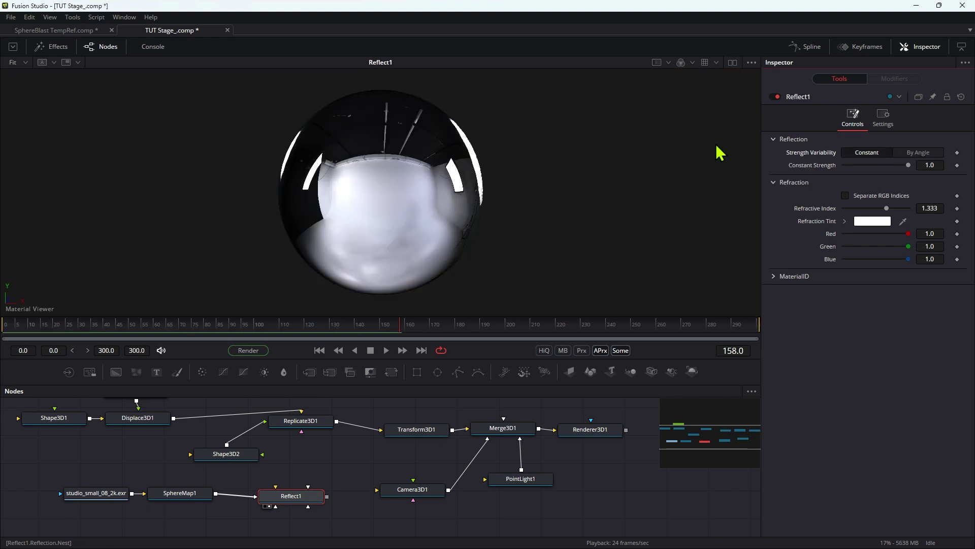
pyautogui.moveTo(327, 496); pyautogui.dragTo(221, 458)
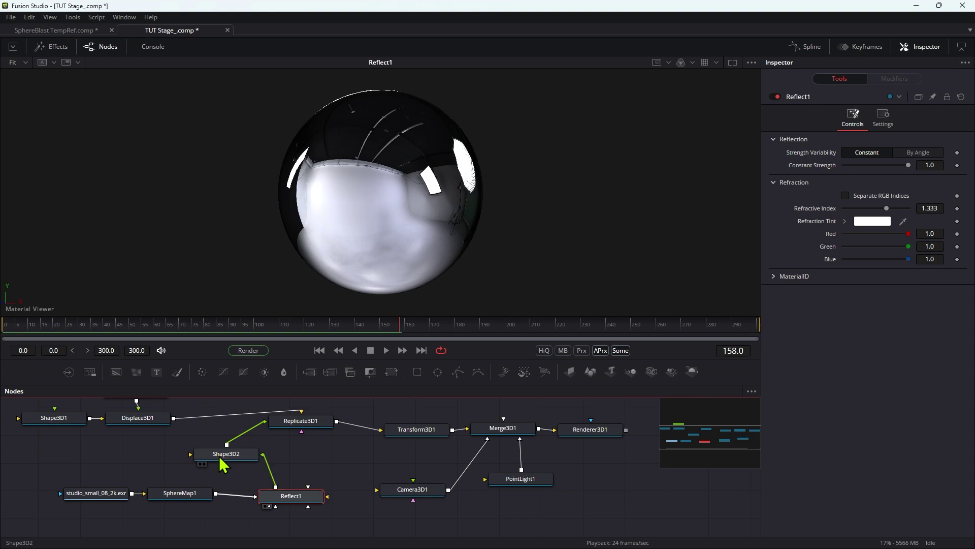
pyautogui.moveTo(602, 427); pyautogui.dragTo(441, 214)
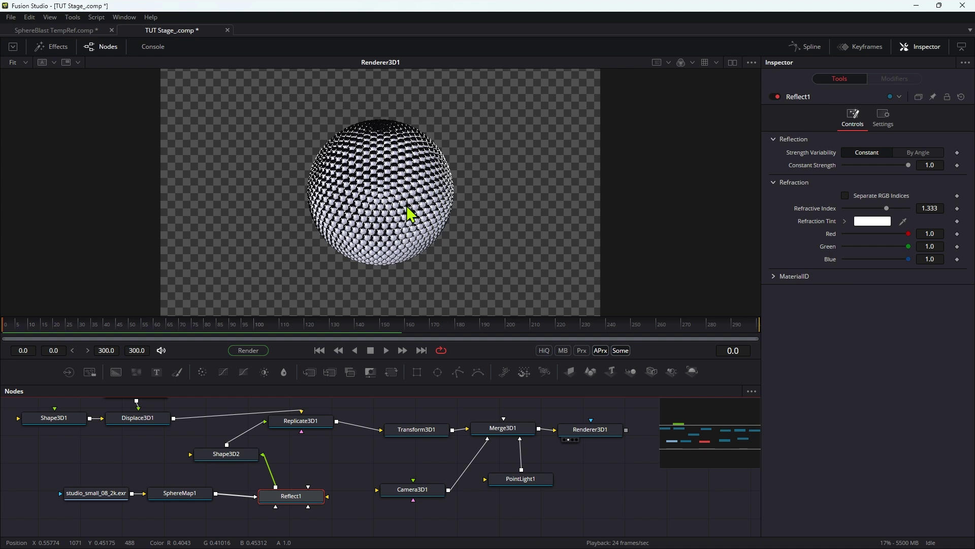
# Move the image loader, SphereMap1 and Reflect1 together so that Reflect1 sits below Shape3D2.
pyautogui.moveTo(268, 463); pyautogui.dragTo(227, 464)
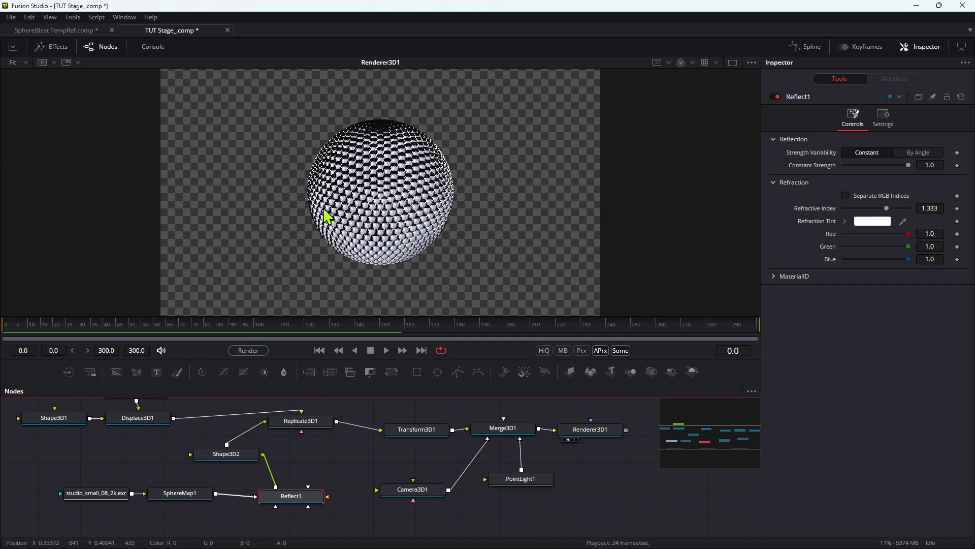
pyautogui.moveTo(345, 515); pyautogui.dragTo(62, 482)
pyautogui.moveTo(307, 508); pyautogui.dragTo(206, 516)
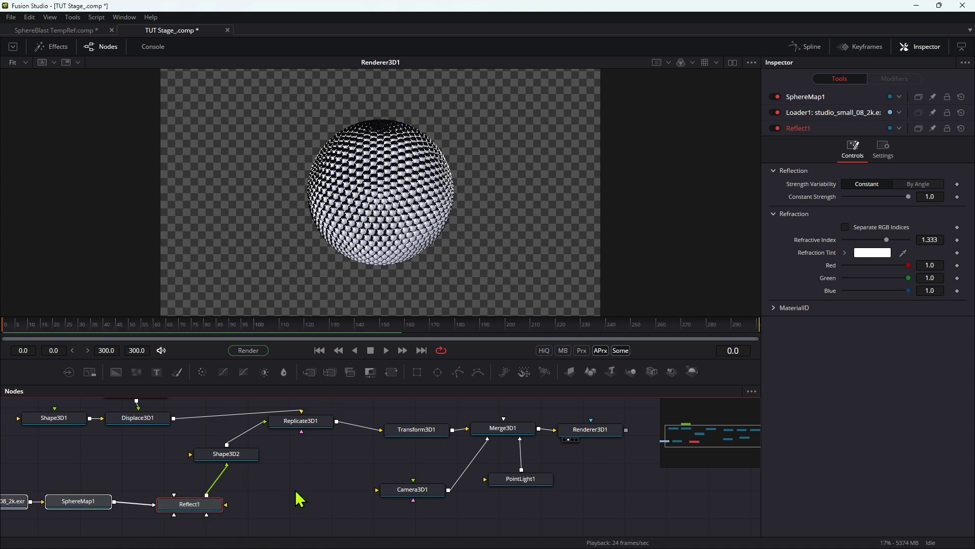
# Add a CookTorrance material node on empty canvas beside Reflect1.
pyautogui.click(307, 504)
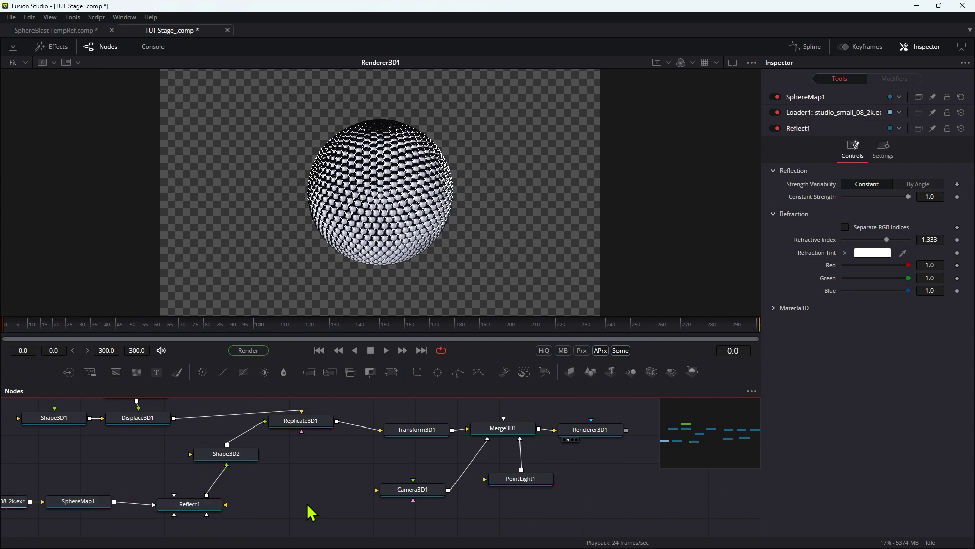
pyautogui.hotkey('shift', 'space')
pyautogui.write('coo')
pyautogui.press('Return')
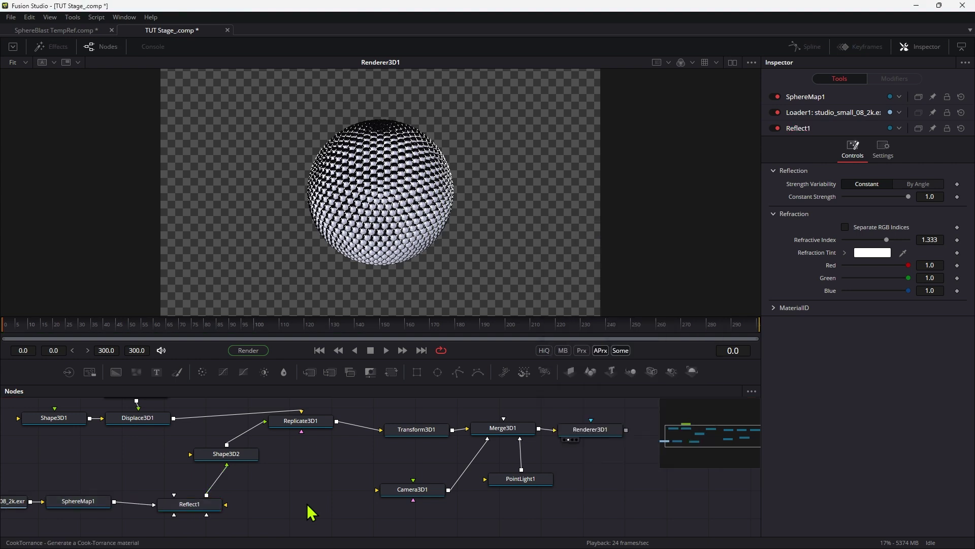
# Insert a Material Merge node between Reflect1 and Shape3D2, and connect CookTorrance1 as its second material.
pyautogui.click(199, 510)
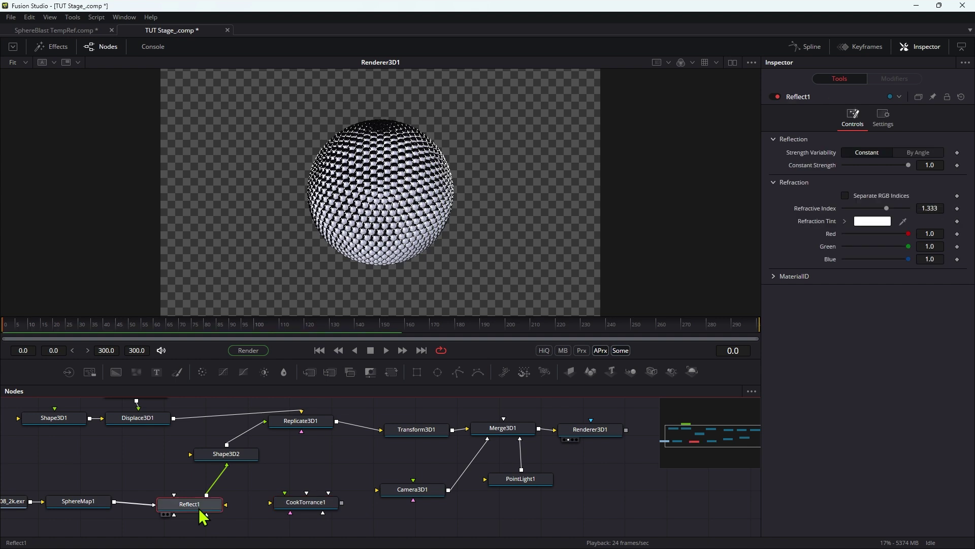
pyautogui.hotkey('shift', 'space')
pyautogui.write('mat')
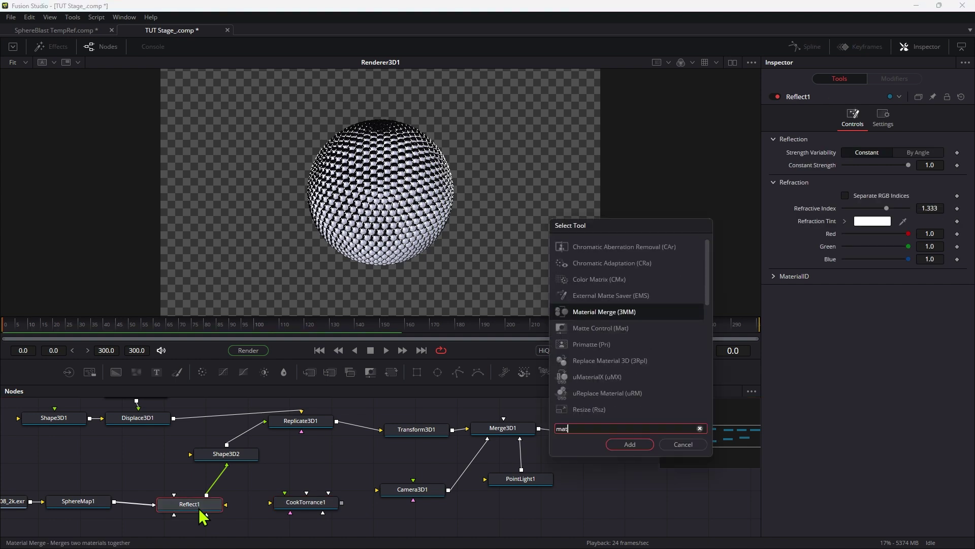
pyautogui.press('Return')
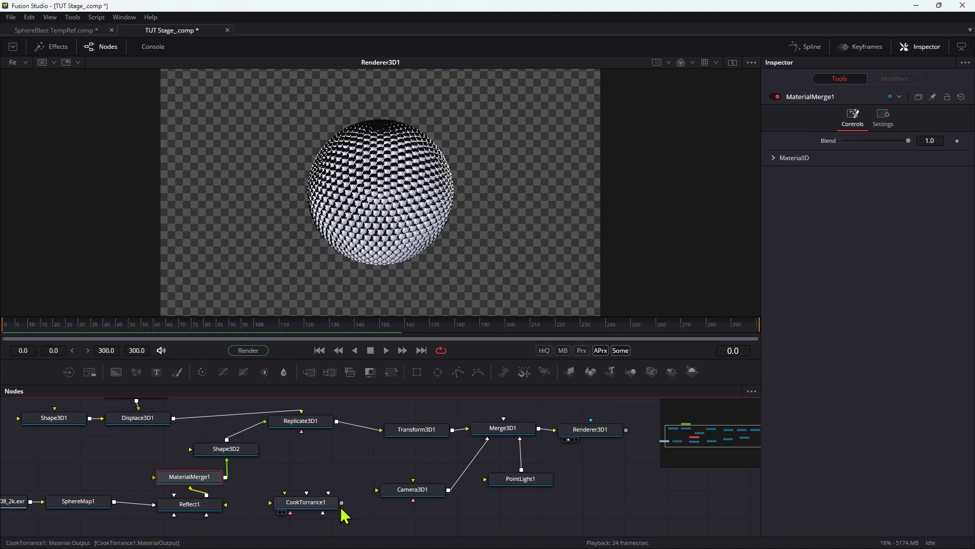
pyautogui.moveTo(341, 504); pyautogui.dragTo(196, 489)
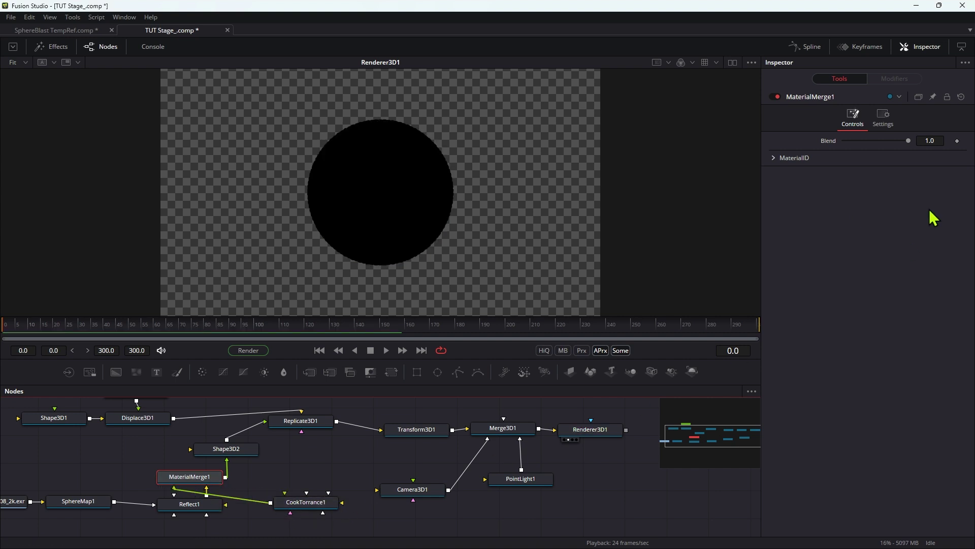
# Set MaterialMerge1's Blend to 0.6 and, with CookTorrance1 placed beside it, slightly reduce CookTorrance1's specular blue.
pyautogui.moveTo(909, 141); pyautogui.dragTo(883, 160)
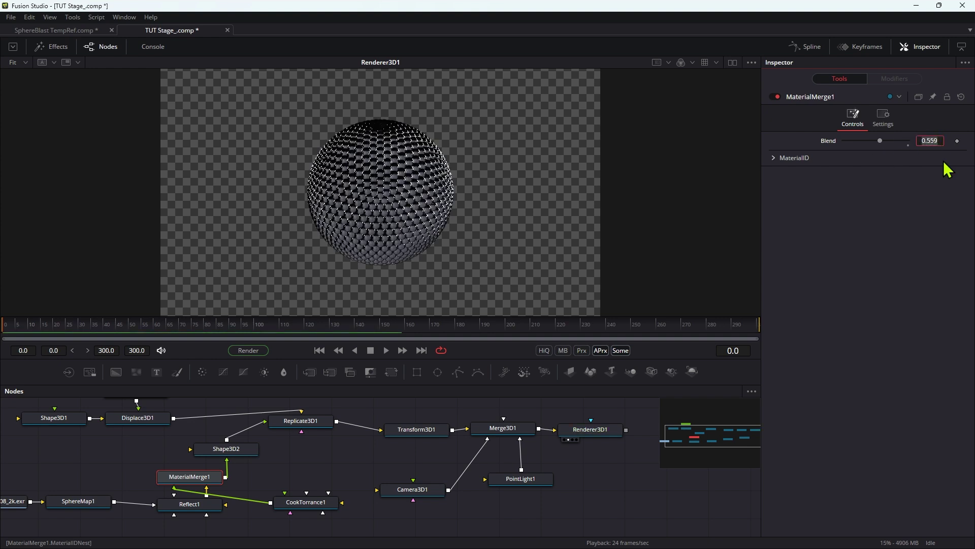
pyautogui.moveTo(303, 507); pyautogui.dragTo(104, 487)
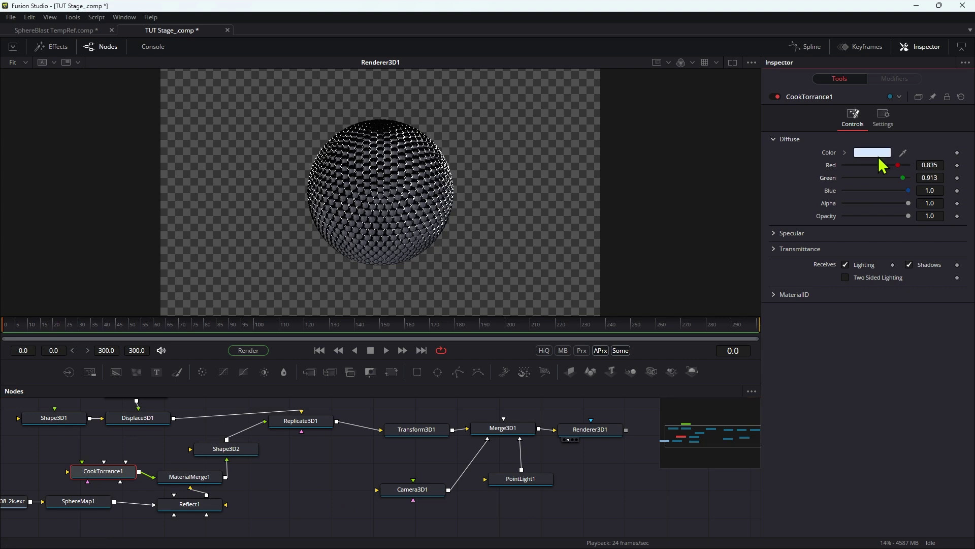
pyautogui.click(773, 234)
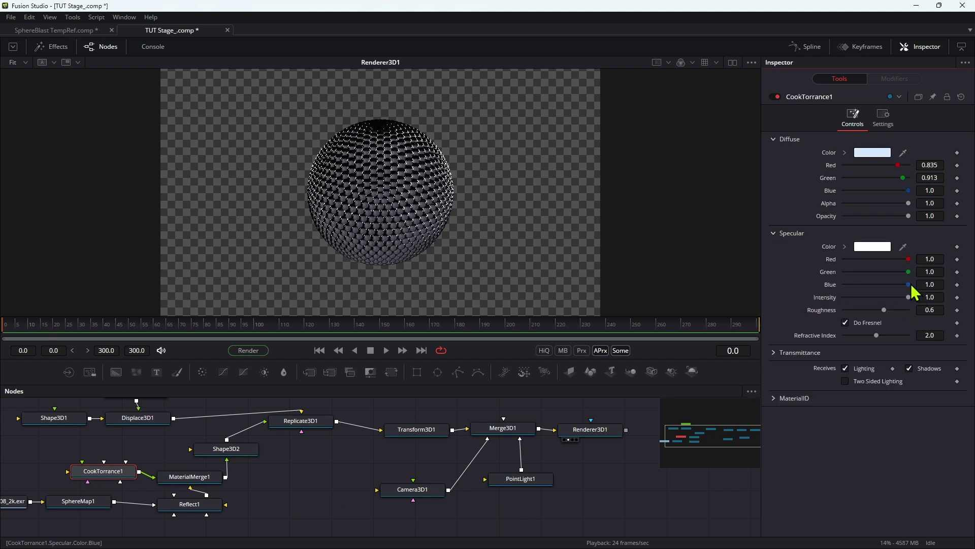
pyautogui.moveTo(911, 287); pyautogui.dragTo(906, 293)
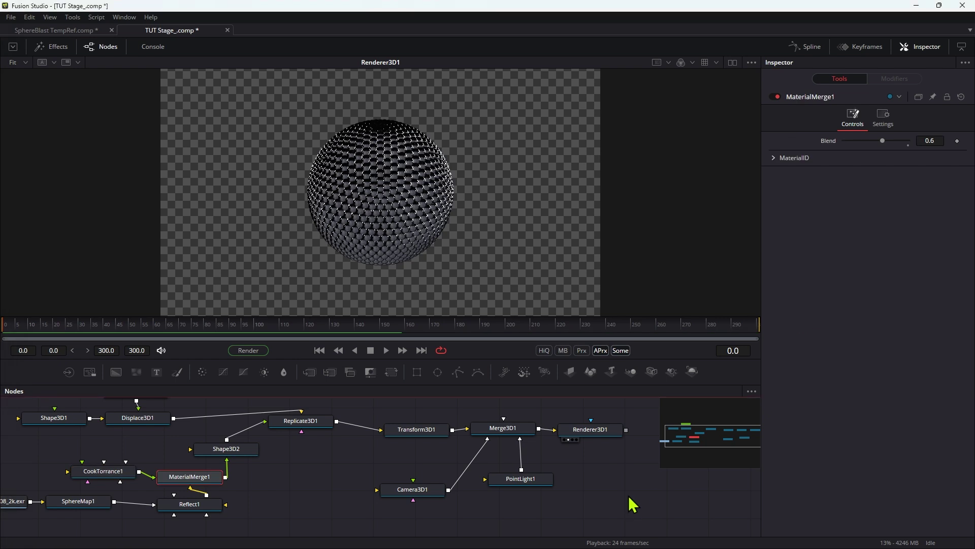
# Add a black Background node, merge Renderer3D1's output over it, and show the merge in the viewer.
pyautogui.hotkey('shift', 'space')
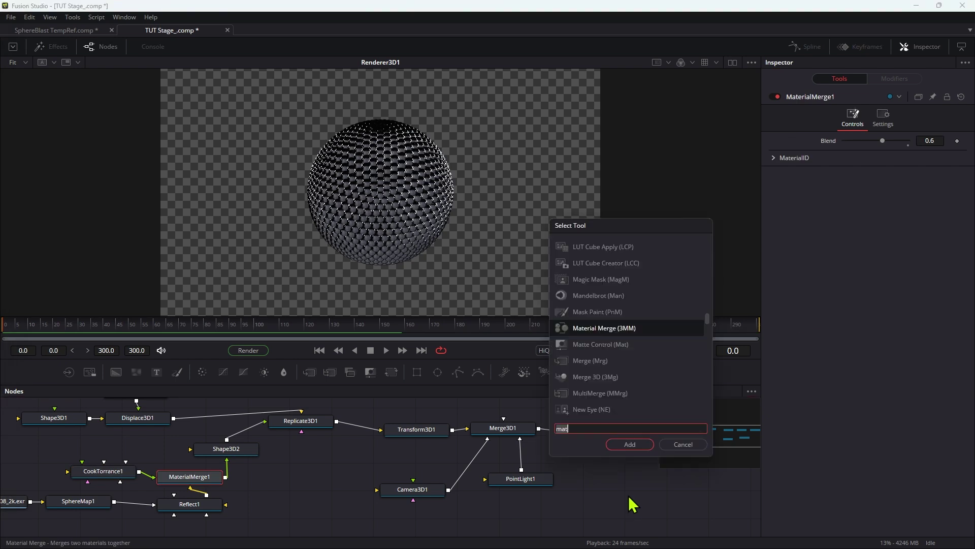
pyautogui.write('bg')
pyautogui.press('Return')
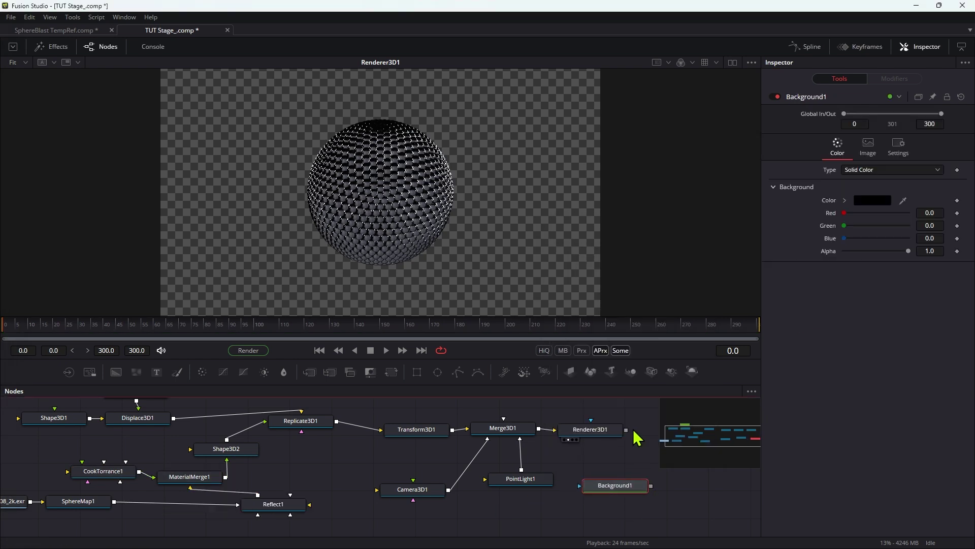
pyautogui.moveTo(626, 430); pyautogui.dragTo(651, 489)
pyautogui.press('1')
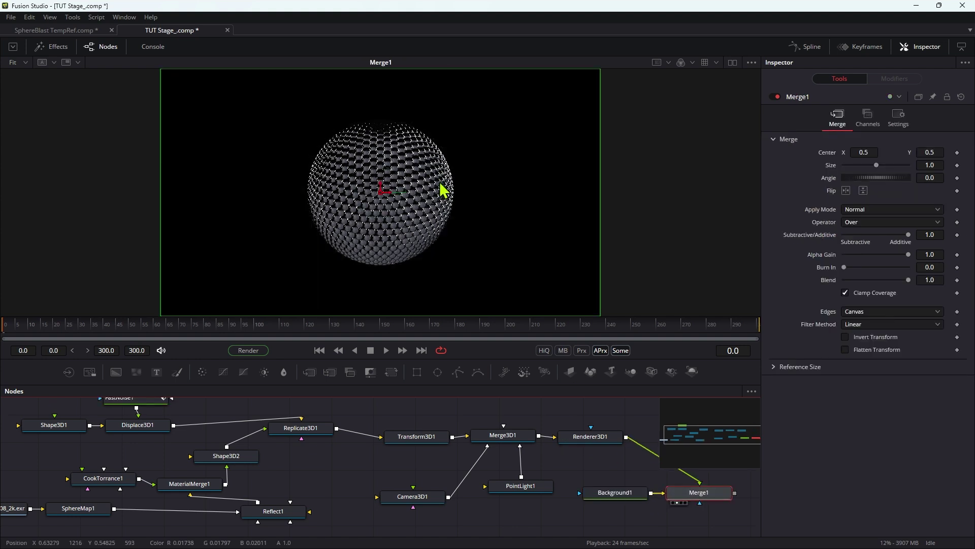
# Make Background1 a vertical gradient with top red at 0.2 and bottom red and blue at 0.01.
pyautogui.click(615, 493)
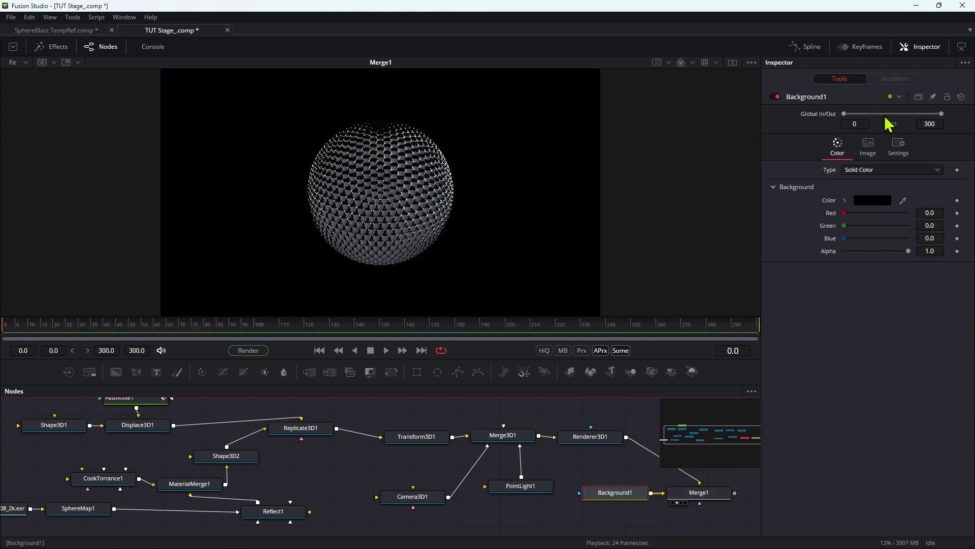
pyautogui.click(888, 173)
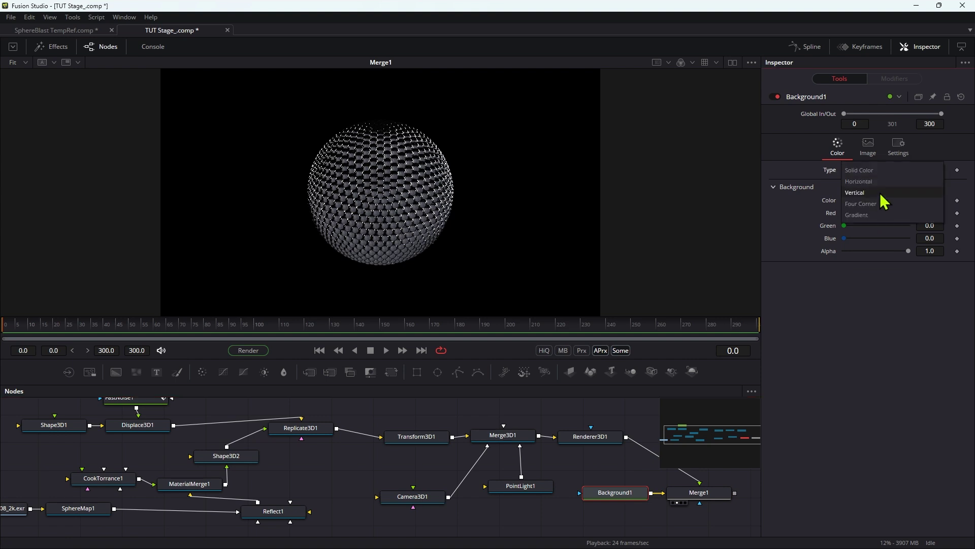
pyautogui.click(881, 193)
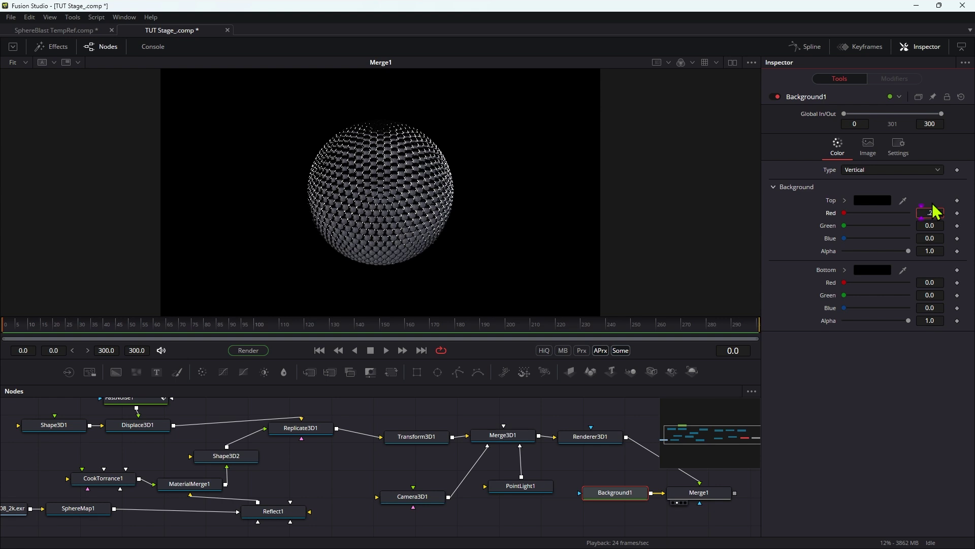
pyautogui.press('Tab')
pyautogui.doubleClick(930, 283)
pyautogui.press('Tab')
pyautogui.press('Tab')
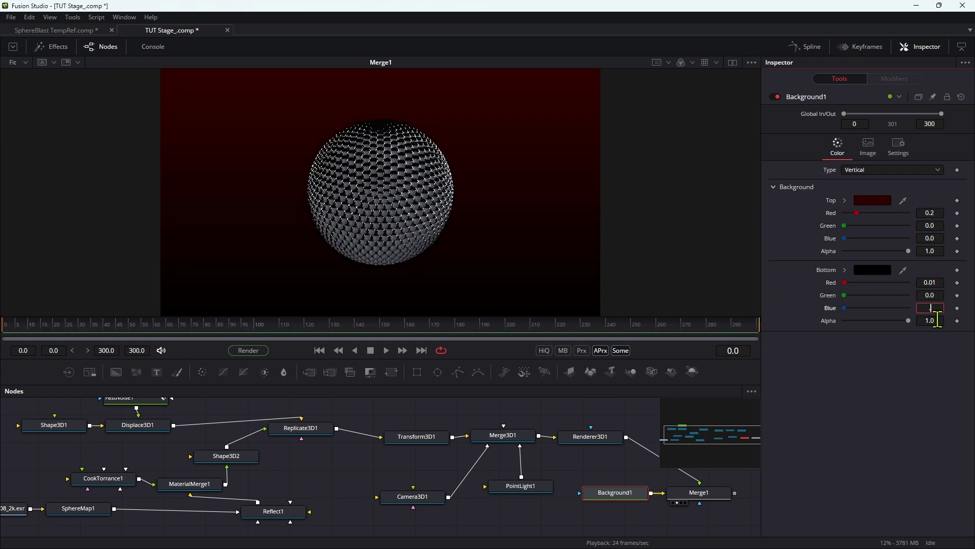
pyautogui.press('Tab')
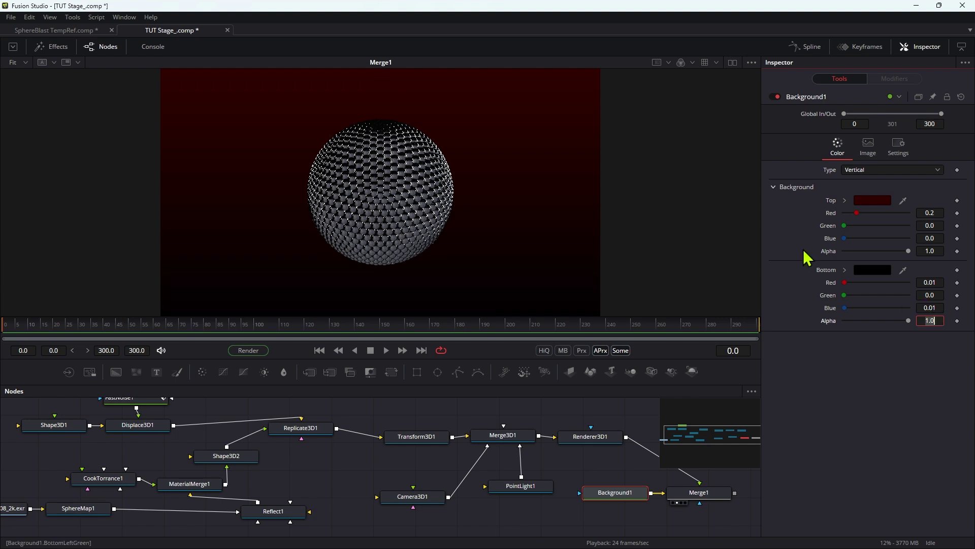
# Set FastNoise1's Contrast keyframe at frame 155 to 8 and its Detail to 10.
pyautogui.moveTo(681, 445); pyautogui.dragTo(682, 447)
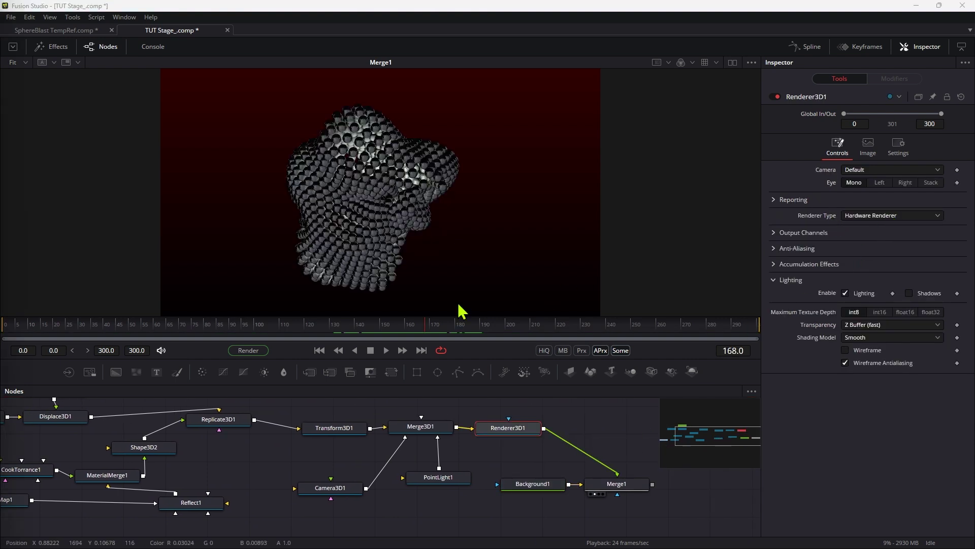
pyautogui.moveTo(409, 326); pyautogui.dragTo(446, 347)
pyautogui.moveTo(196, 465); pyautogui.dragTo(430, 484)
pyautogui.click(304, 414)
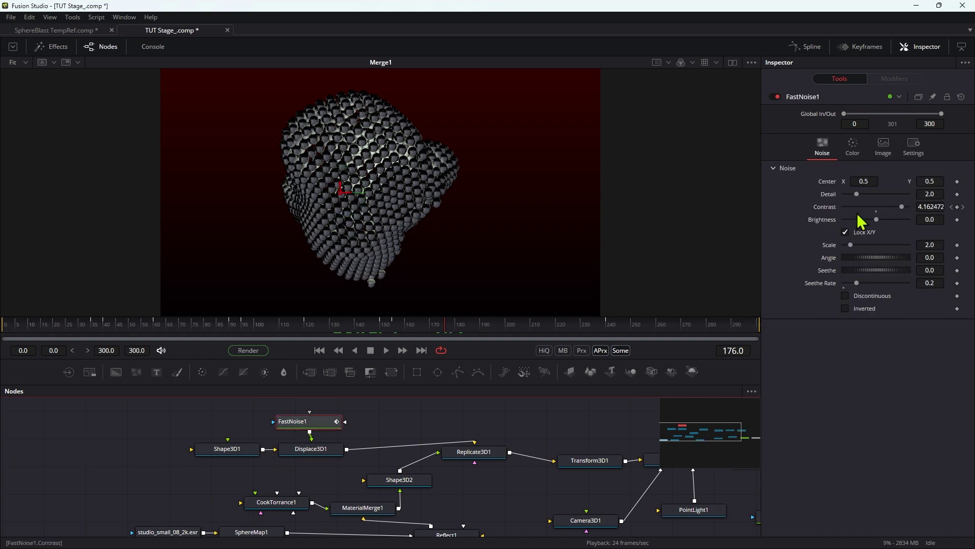
pyautogui.click(963, 207)
pyautogui.click(951, 207)
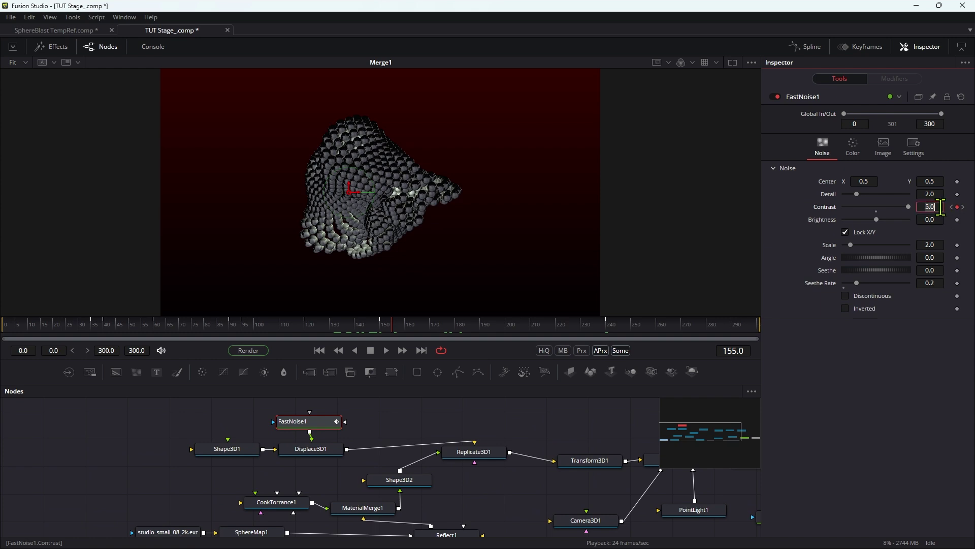
pyautogui.write('8')
pyautogui.press('Tab')
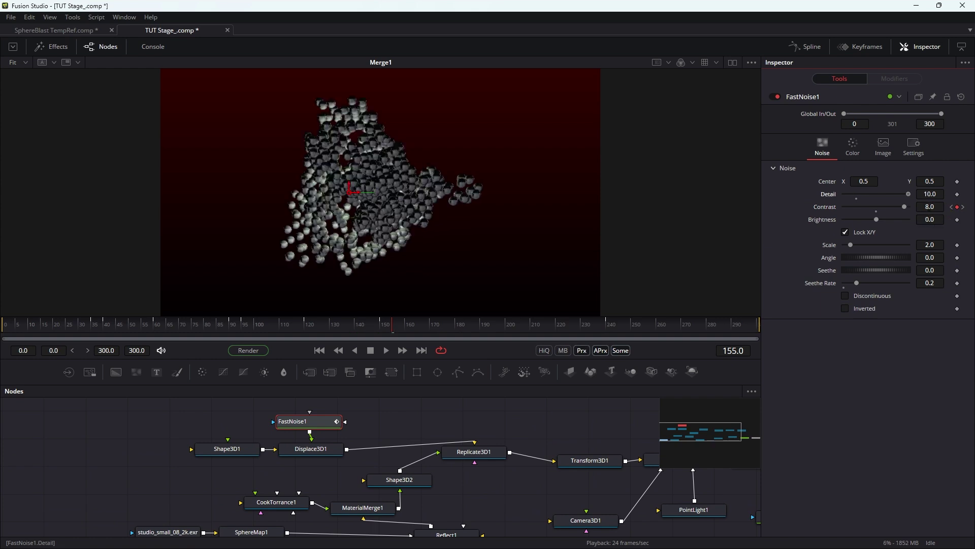
# Raise FastNoise1's Contrast keyframe at frame 155 to 12 and return to that keyframe.
pyautogui.click(941, 207)
pyautogui.press('Tab')
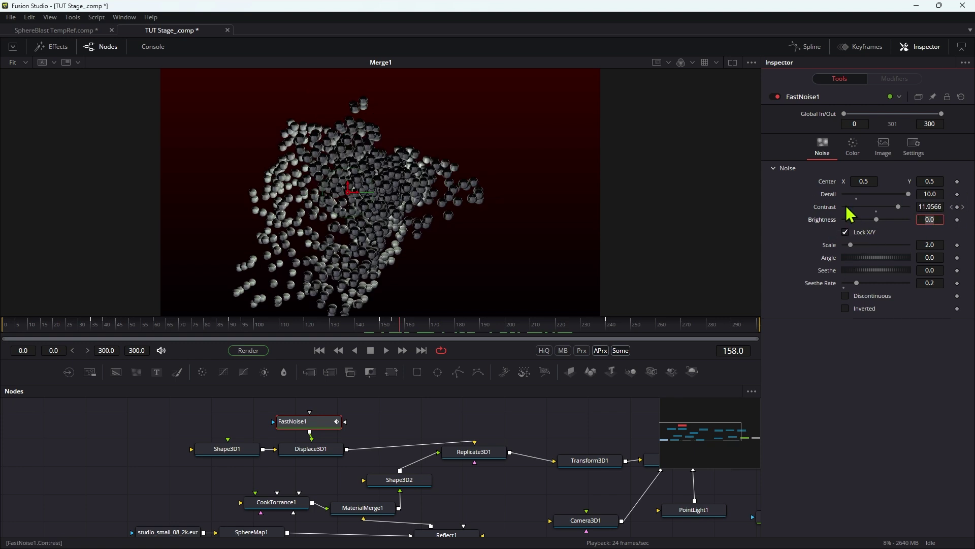
pyautogui.click(952, 208)
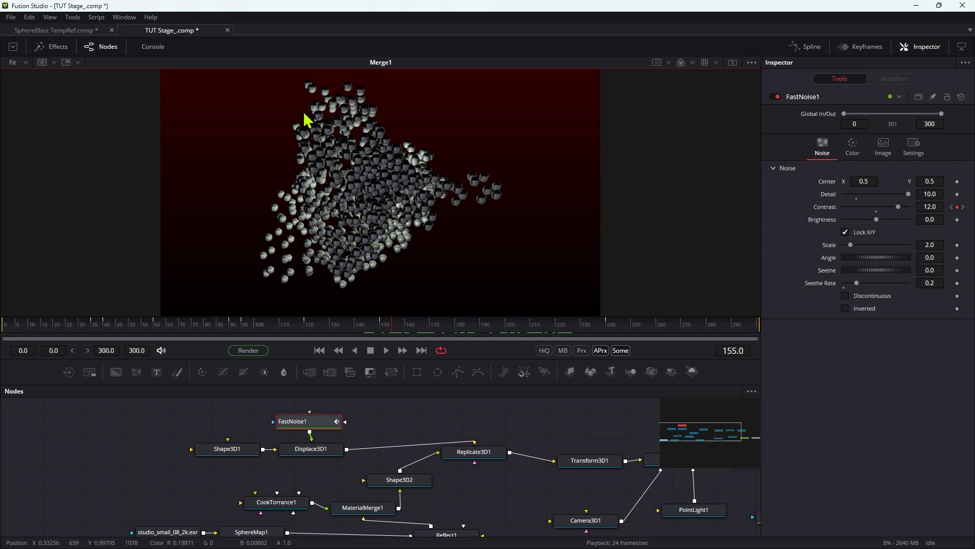
# Add an unconnected Shape 3D node on the empty canvas below Camera3D1.
pyautogui.moveTo(691, 433); pyautogui.dragTo(723, 440)
pyautogui.moveTo(650, 441); pyautogui.dragTo(344, 504)
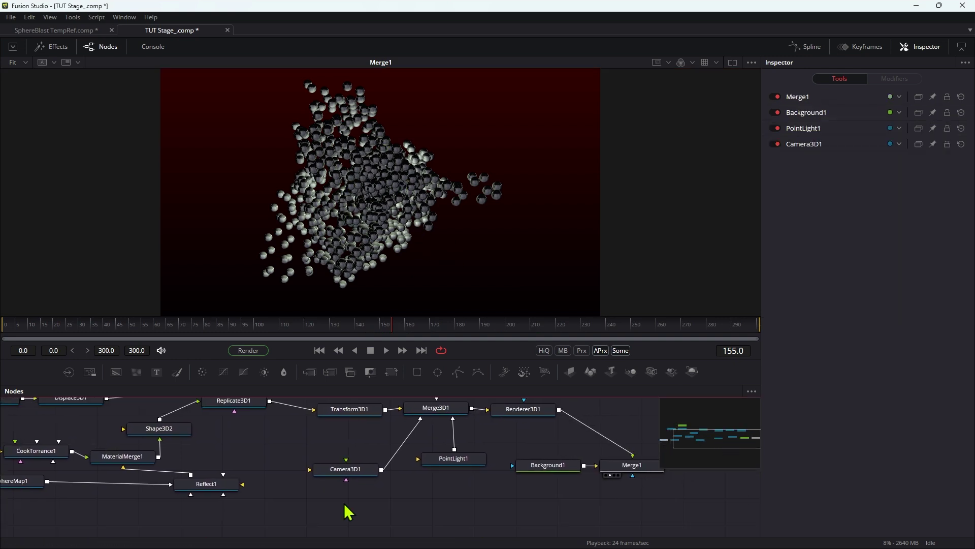
pyautogui.hotkey('shift', 'space')
pyautogui.write('3sh')
pyautogui.press('Return')
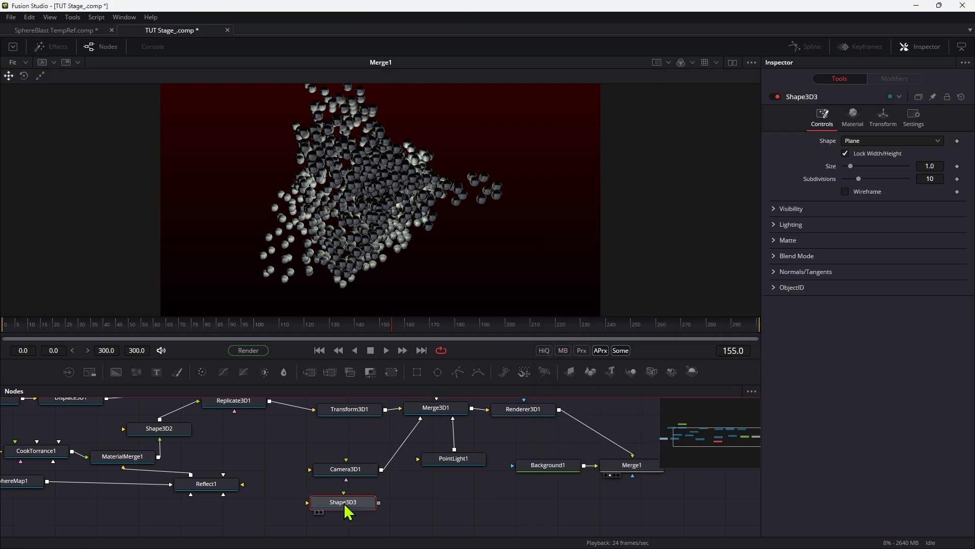
# Change Shape3D3 to a sphere with a radius of 0.8.
pyautogui.click(870, 142)
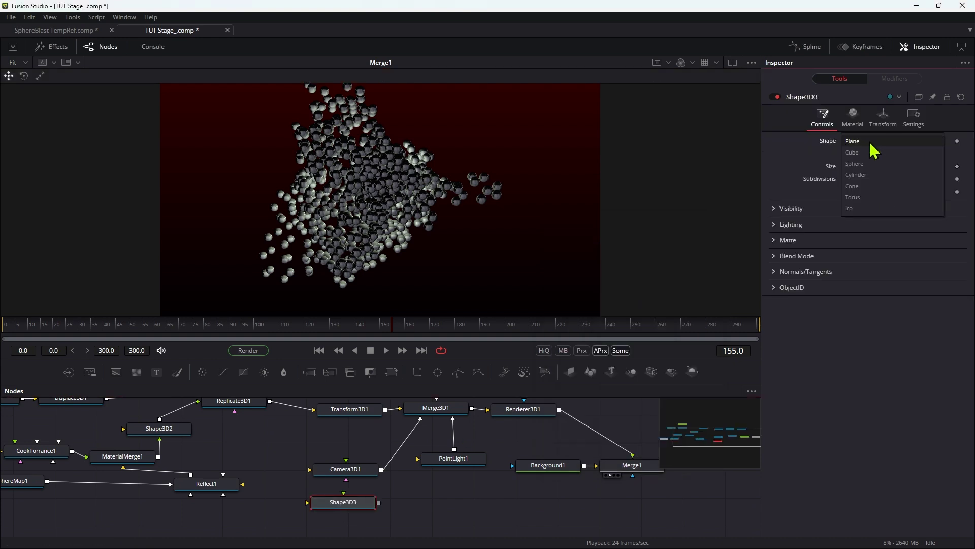
pyautogui.click(868, 166)
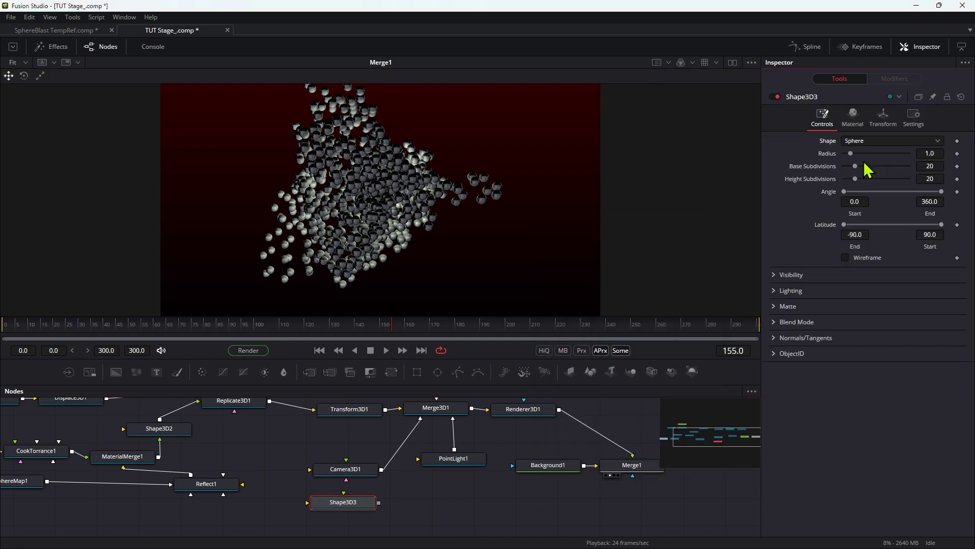
pyautogui.click(937, 152)
pyautogui.write('.8')
pyautogui.press('Tab')
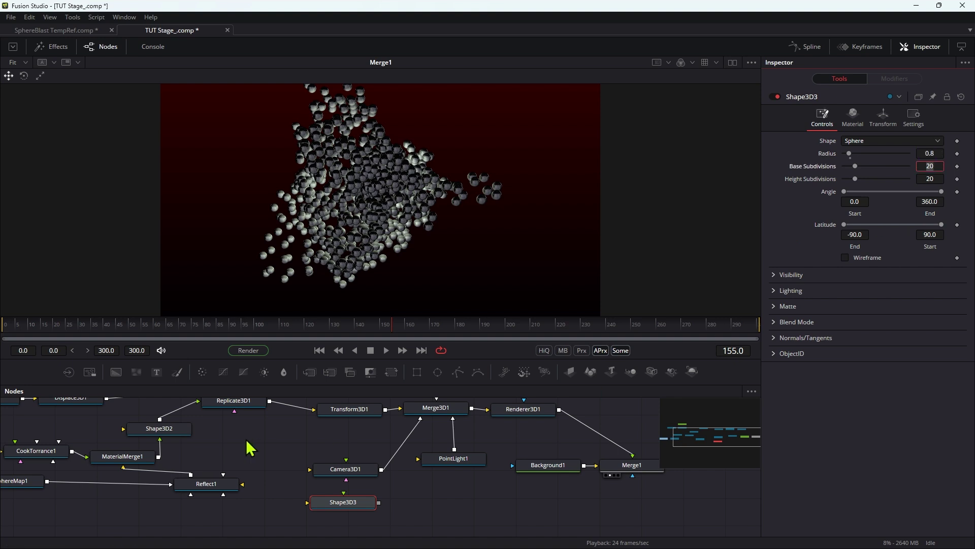
# Add a Displace 3D node after Shape3D3.
pyautogui.click(348, 503)
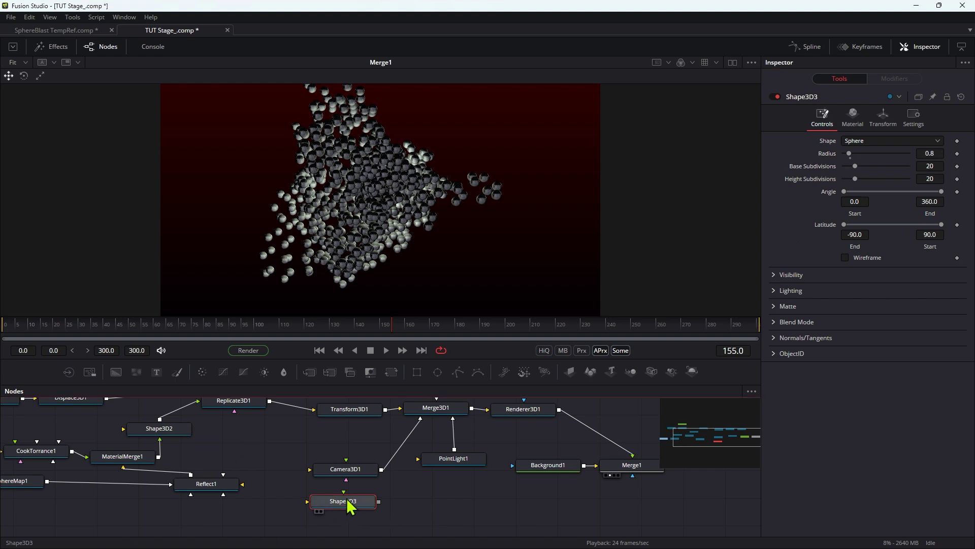
pyautogui.hotkey('shift', 'space')
pyautogui.write('dis')
pyautogui.press('Return')
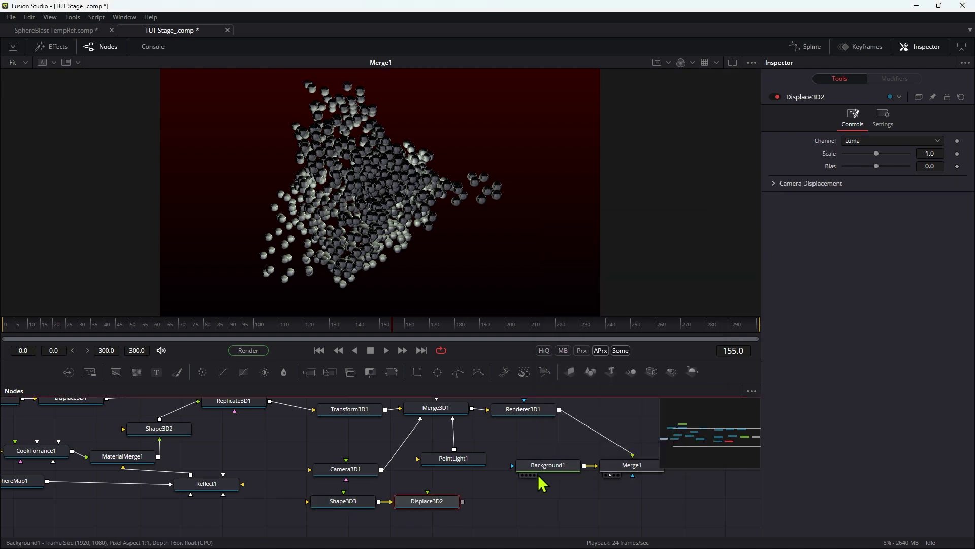
# Add a Merge 3D node after Displace3D2 and connect Camera3D1 to it as well.
pyautogui.hotkey('shift', 'space')
pyautogui.write('3mg')
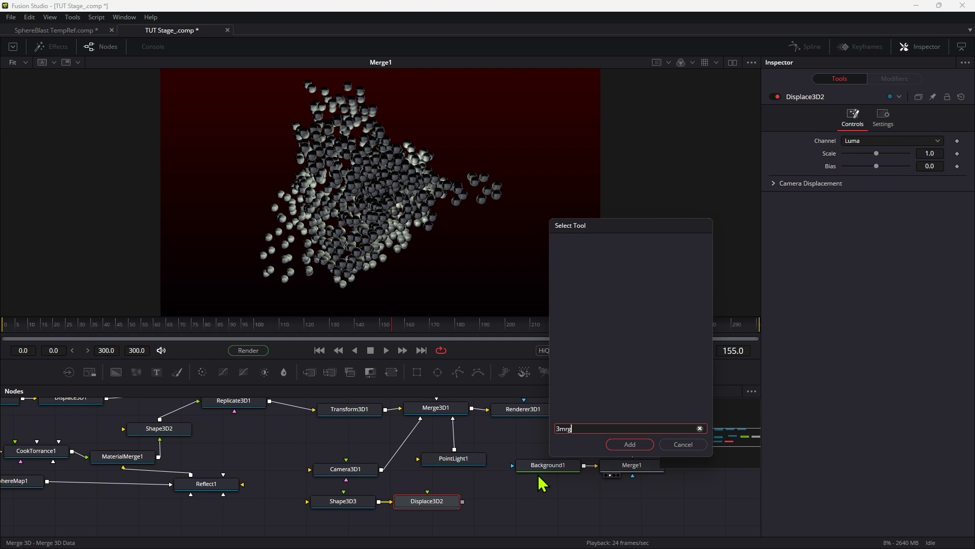
pyautogui.press('Return')
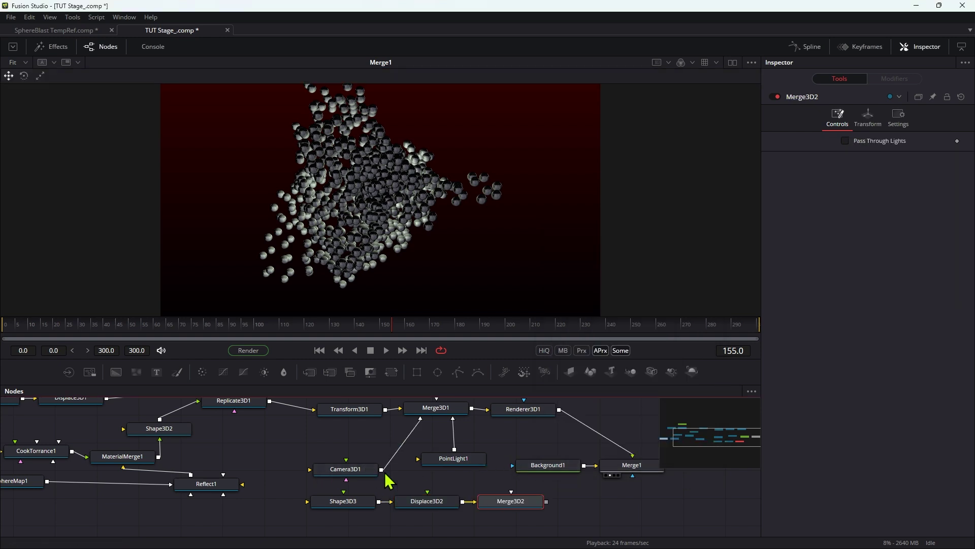
pyautogui.moveTo(382, 469); pyautogui.dragTo(521, 513)
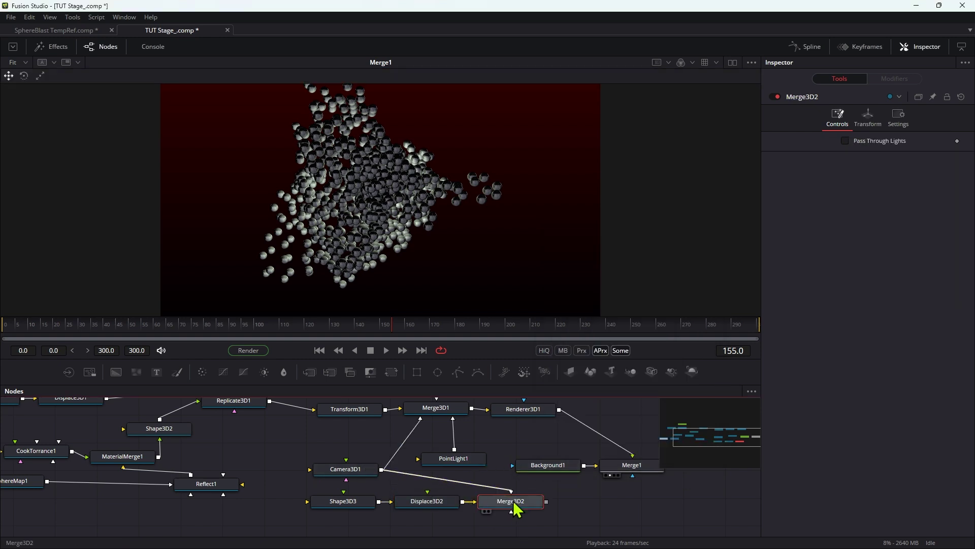
# Add a Renderer 3D node after Merge3D2 and show its output in the viewer.
pyautogui.hotkey('shift', 'space')
pyautogui.write('r')
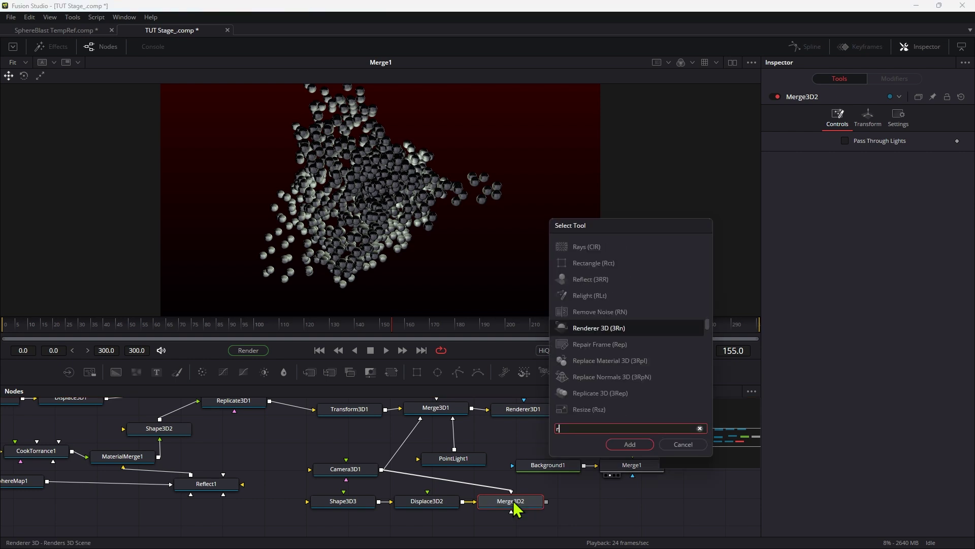
pyautogui.press('BackSpace')
pyautogui.write('3rn')
pyautogui.press('Return')
pyautogui.moveTo(579, 499); pyautogui.dragTo(368, 165)
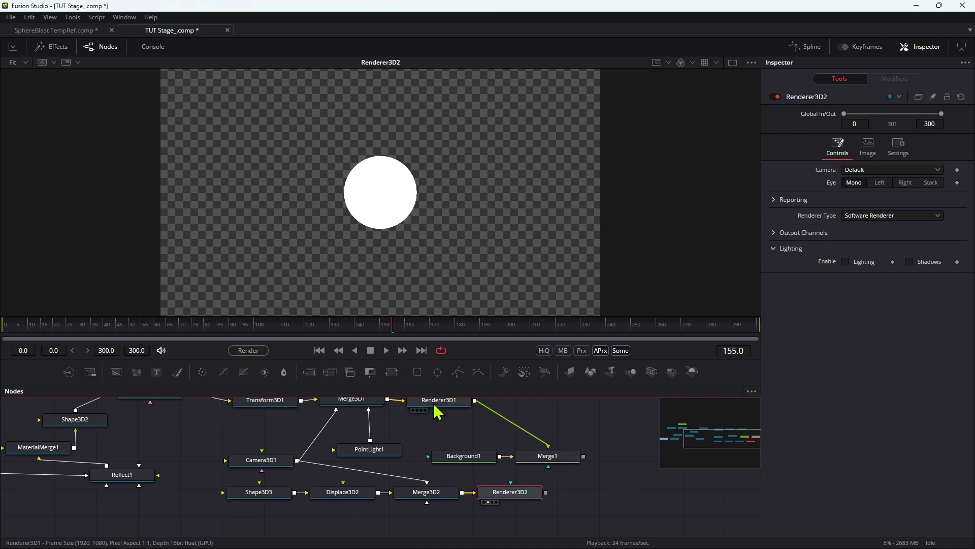
# Insert a Merge node between Renderer3D1 and Merge1 with Renderer3D2 as its foreground, and view Merge2, ending on Merge1.
pyautogui.moveTo(562, 422); pyautogui.dragTo(588, 444)
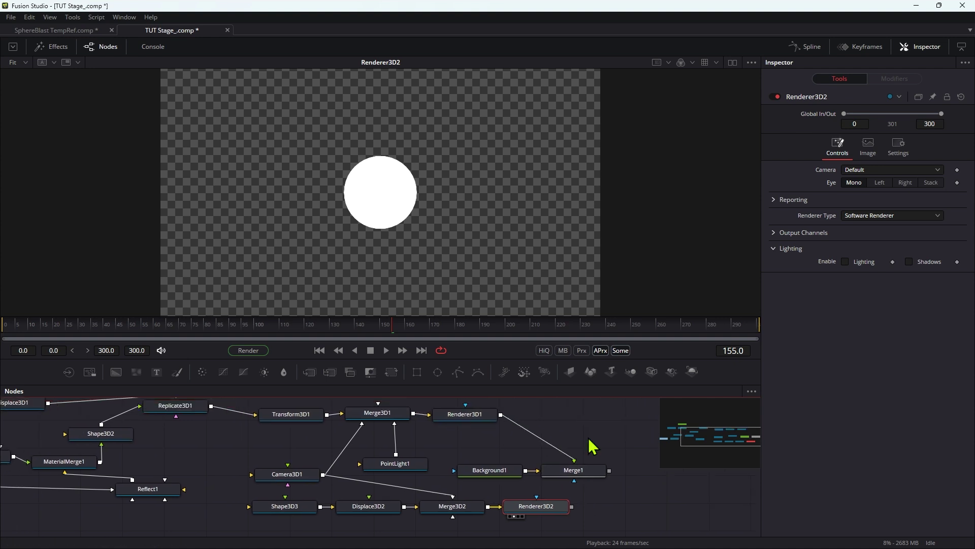
pyautogui.click(480, 423)
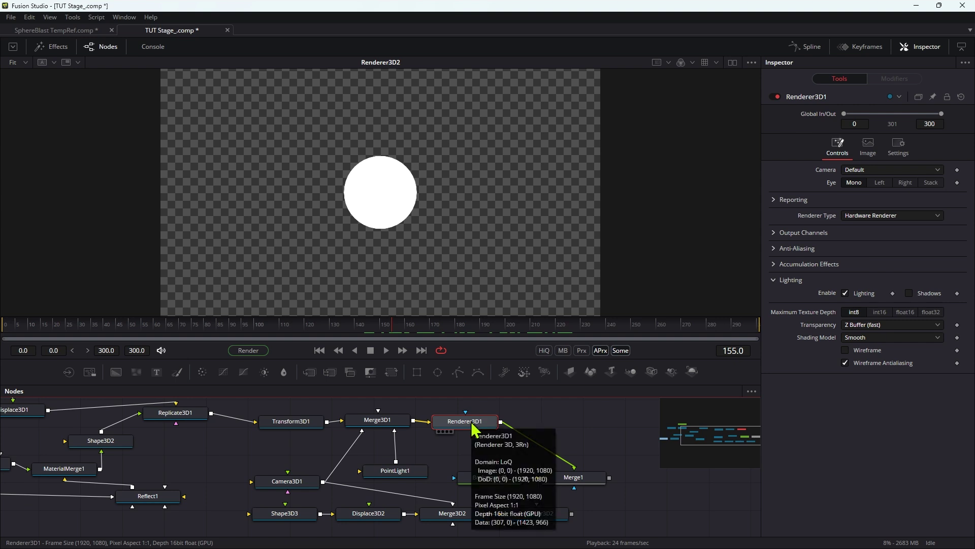
pyautogui.hotkey('shift', 'space')
pyautogui.write('mrg')
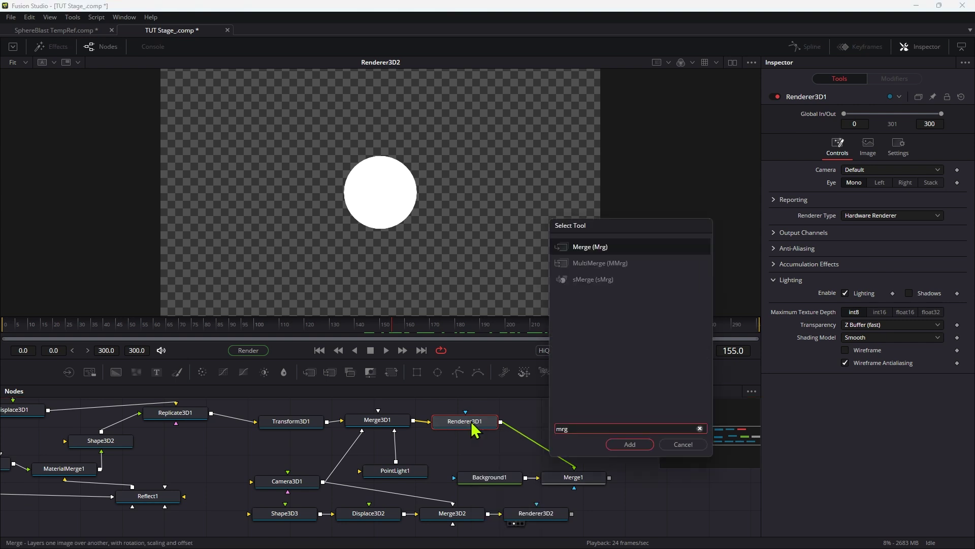
pyautogui.press('Return')
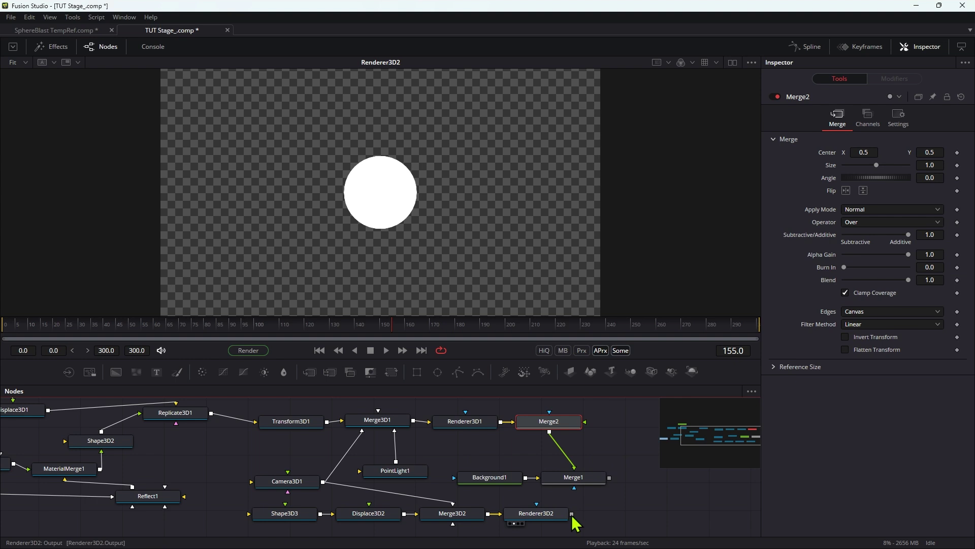
pyautogui.moveTo(572, 514); pyautogui.dragTo(556, 424)
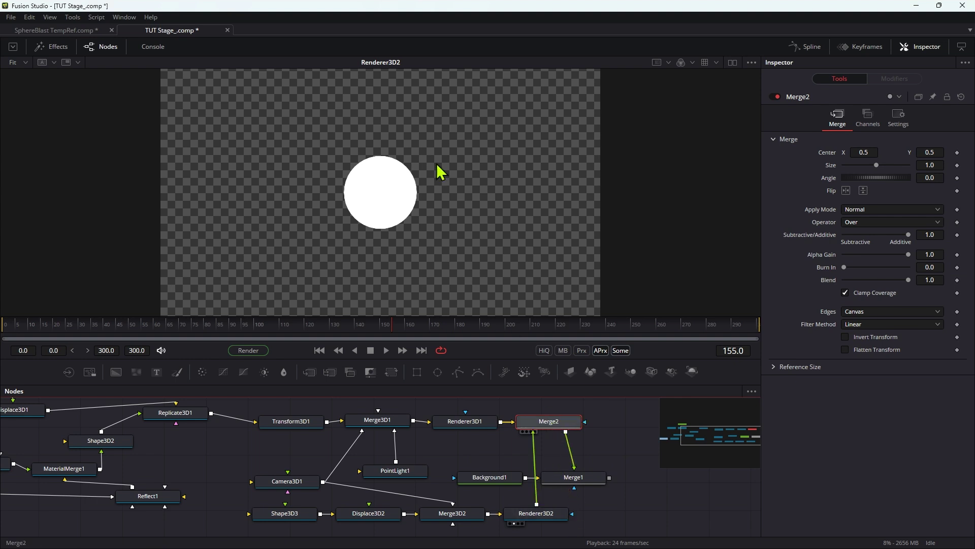
pyautogui.press('2')
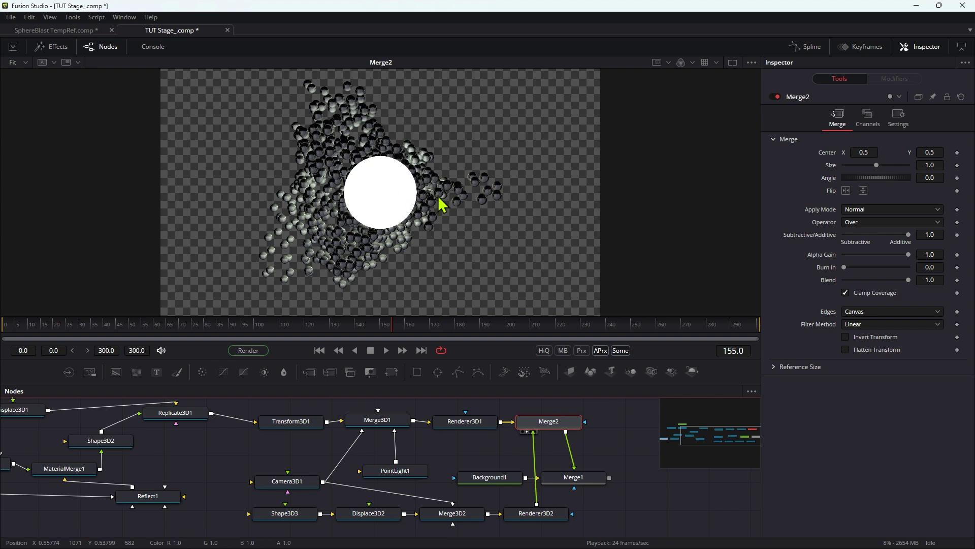
pyautogui.press('2')
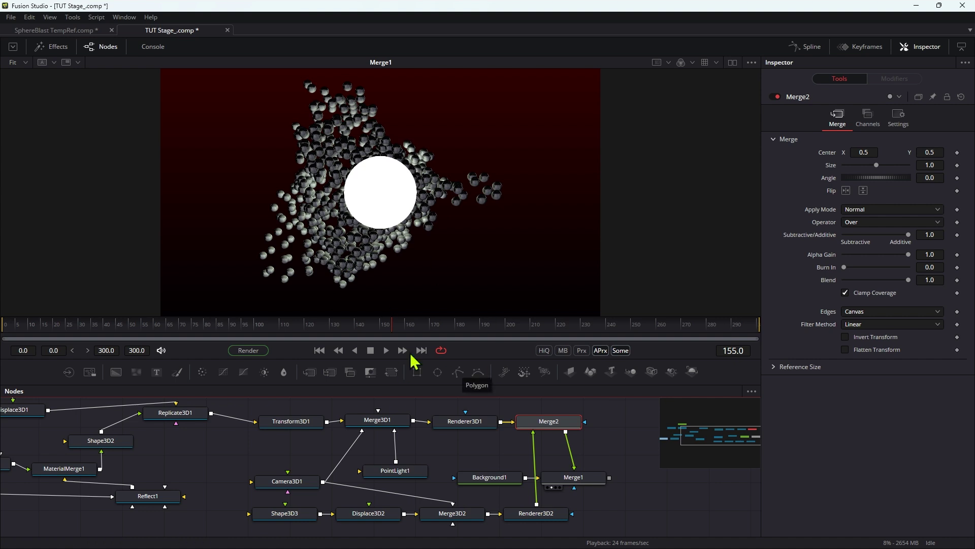
# Enable the Z output channel on both Renderer3D1 and Renderer3D2.
pyautogui.click(478, 426)
pyautogui.click(775, 233)
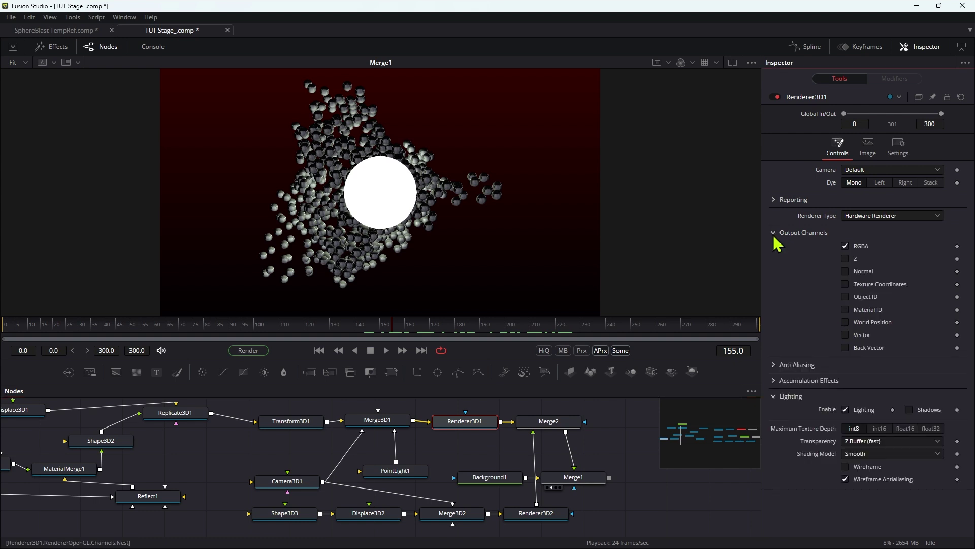
pyautogui.click(846, 259)
pyautogui.click(533, 514)
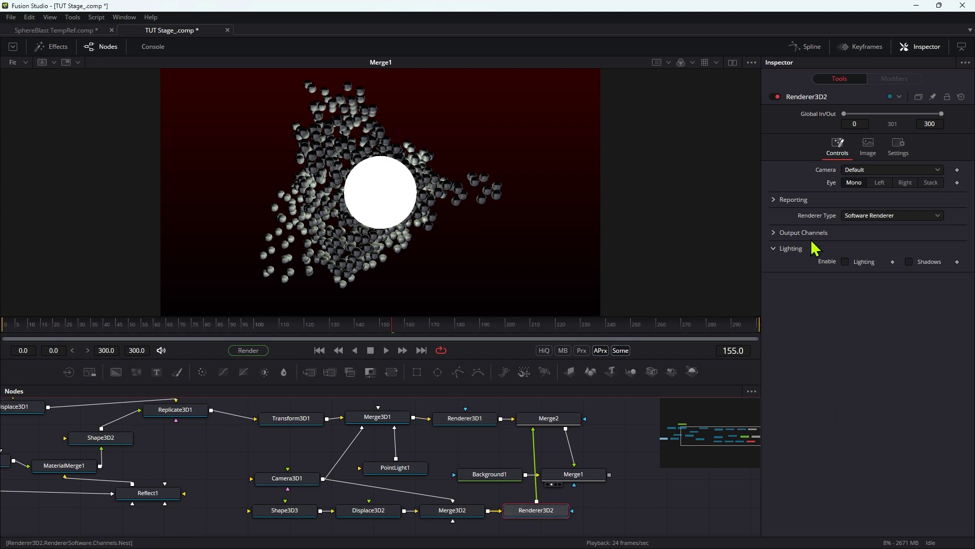
pyautogui.click(774, 232)
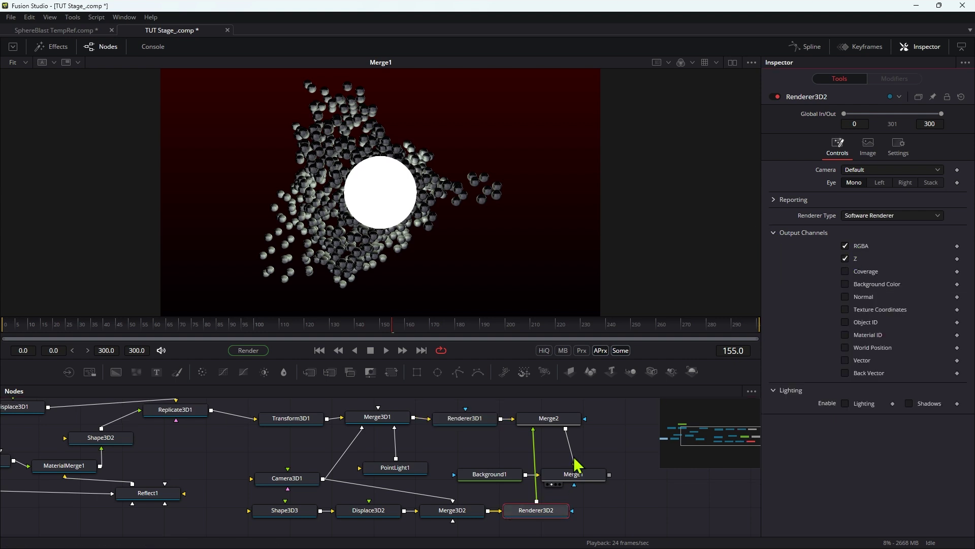
# Enable Depth Merge on Merge2 and shift Merge1 further along in the node graph.
pyautogui.click(561, 424)
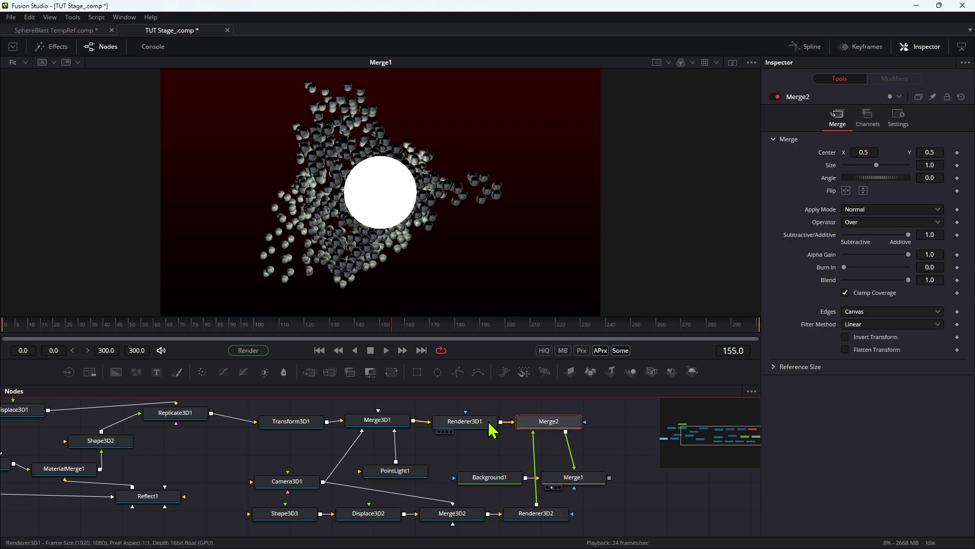
pyautogui.click(867, 117)
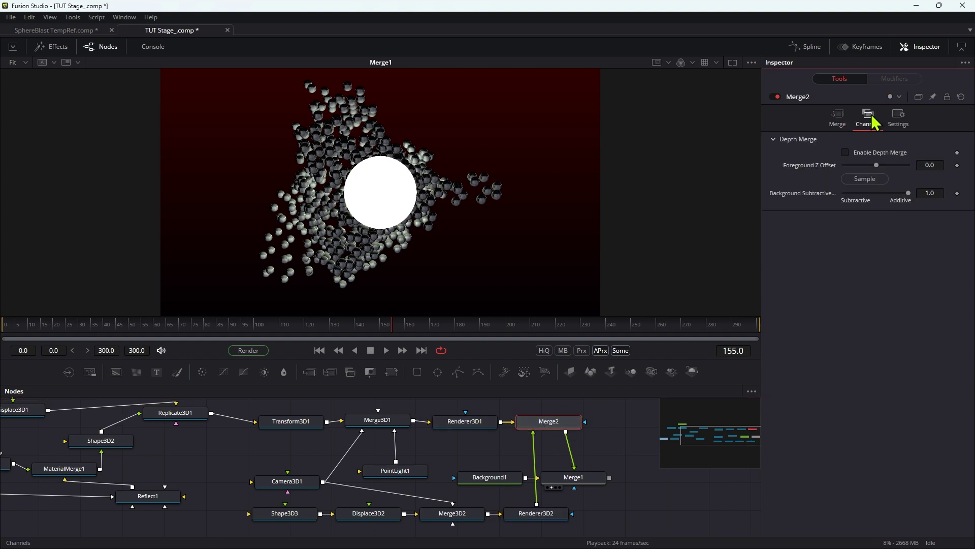
pyautogui.click(846, 153)
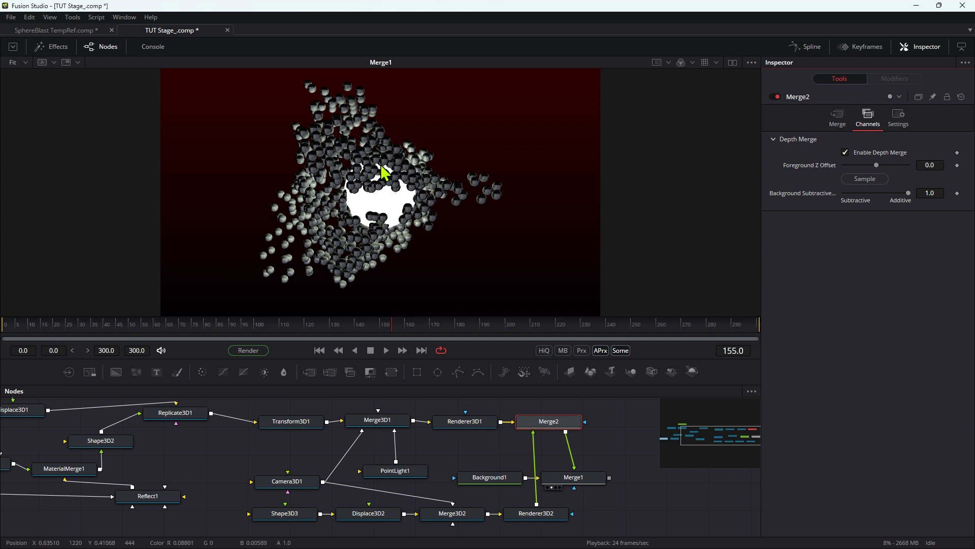
pyautogui.moveTo(589, 480); pyautogui.dragTo(621, 478)
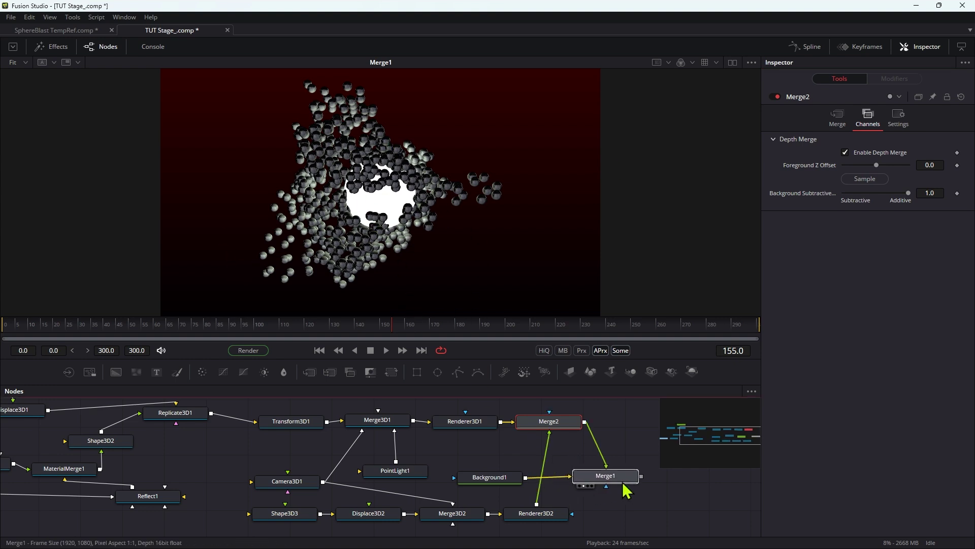
# Set Merge2's Alpha Gain to 0.0 and its Subtractive/Additive value to about 0.835.
pyautogui.click(554, 423)
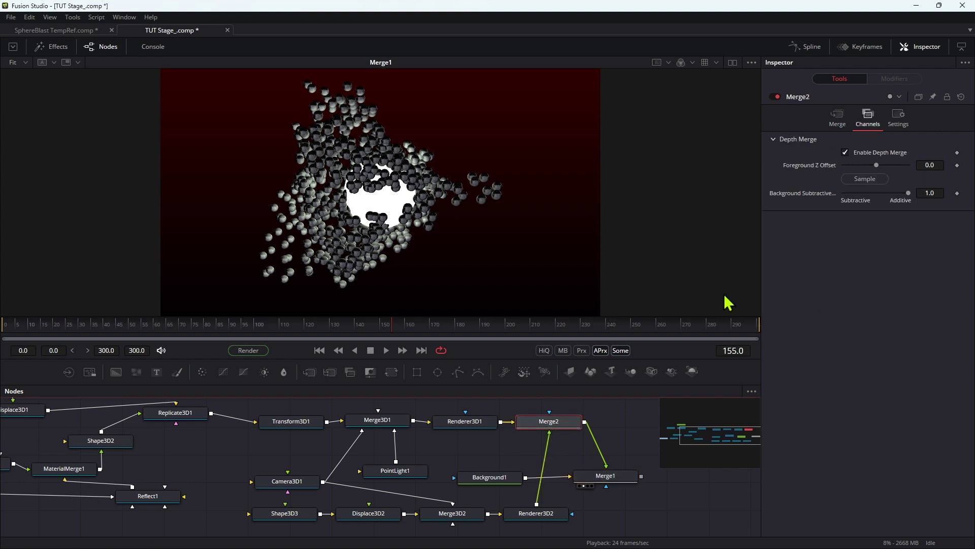
pyautogui.click(837, 118)
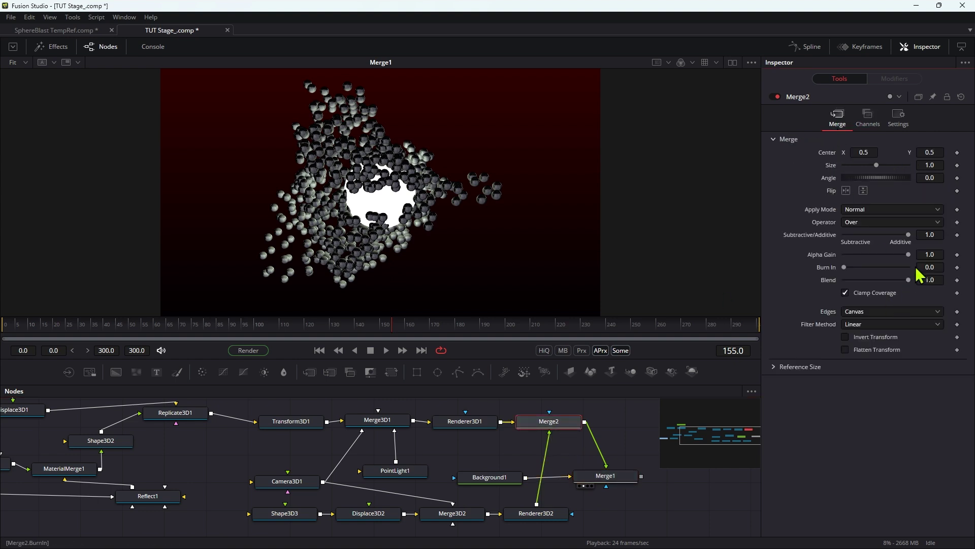
pyautogui.moveTo(909, 255); pyautogui.dragTo(733, 260)
pyautogui.moveTo(909, 236)
pyautogui.mouseDown()
pyautogui.moveTo(892, 245)
pyautogui.moveTo(902, 250)
pyautogui.mouseUp()
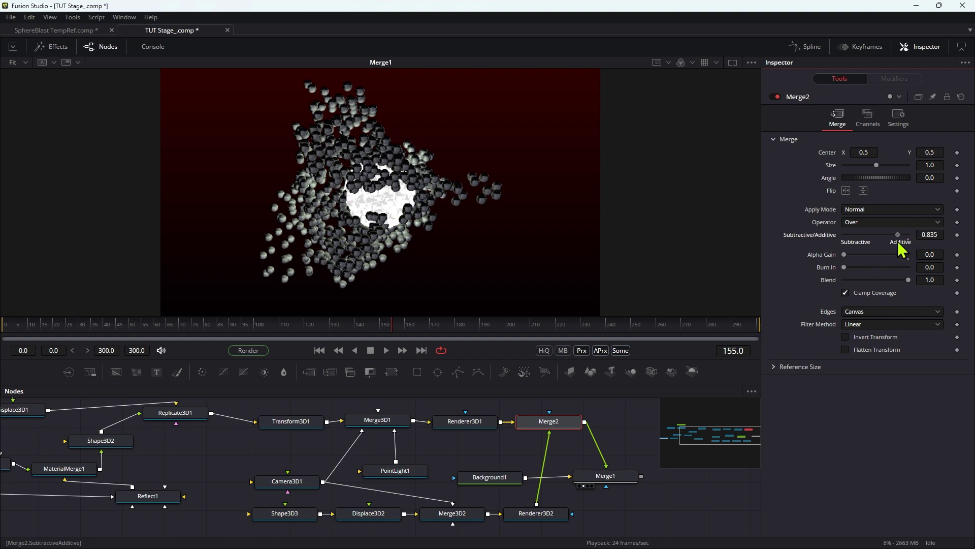
# Add a Fast Noise node below the inner sphere's branch and connect it to both Shape3D3 and Displace3D2.
pyautogui.scroll(1, 526, 215)
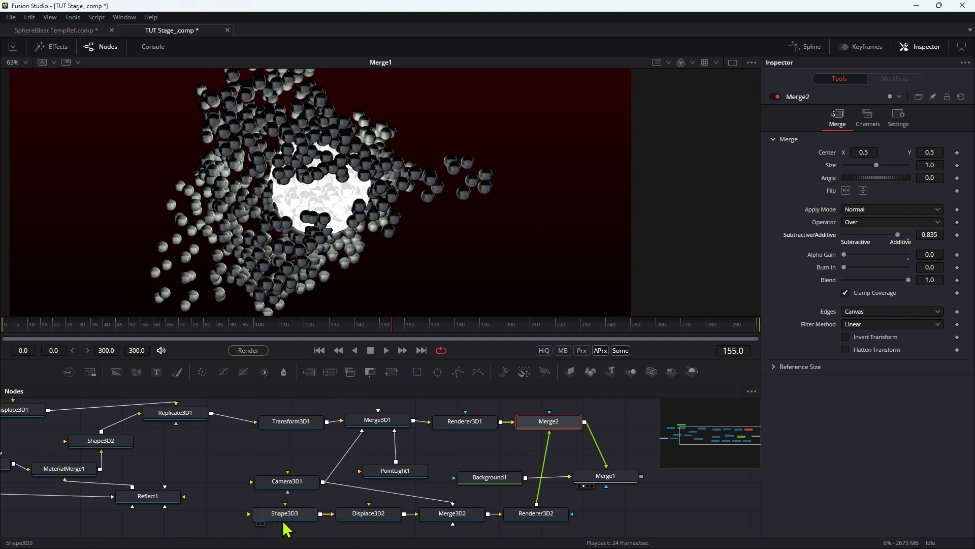
pyautogui.moveTo(429, 471); pyautogui.dragTo(506, 426)
pyautogui.hotkey('shift', 'space')
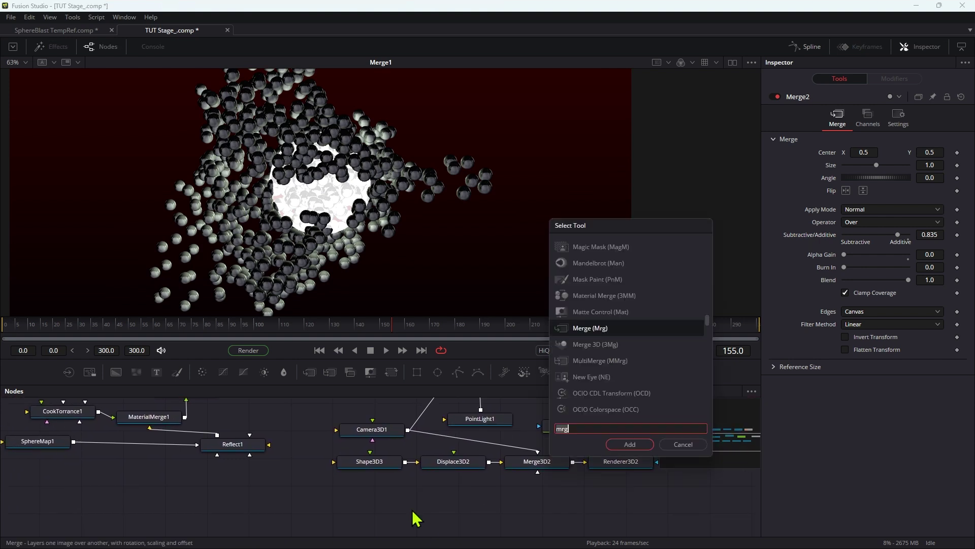
pyautogui.write('fast')
pyautogui.press('Return')
pyautogui.moveTo(447, 508); pyautogui.dragTo(370, 471)
# Set the displacement Scale of Displace3D2 to 0.5.
pyautogui.click(453, 461)
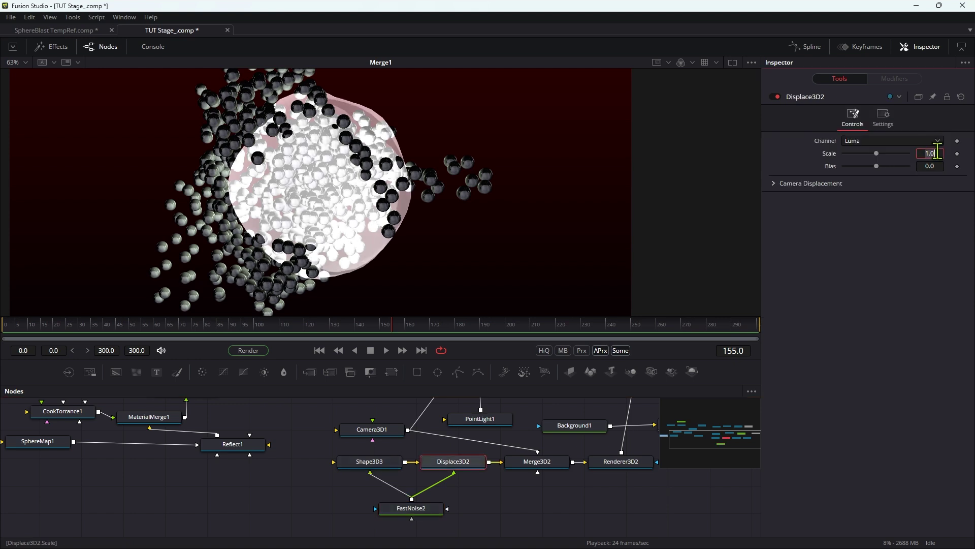
pyautogui.write('0.5')
pyautogui.press('Tab')
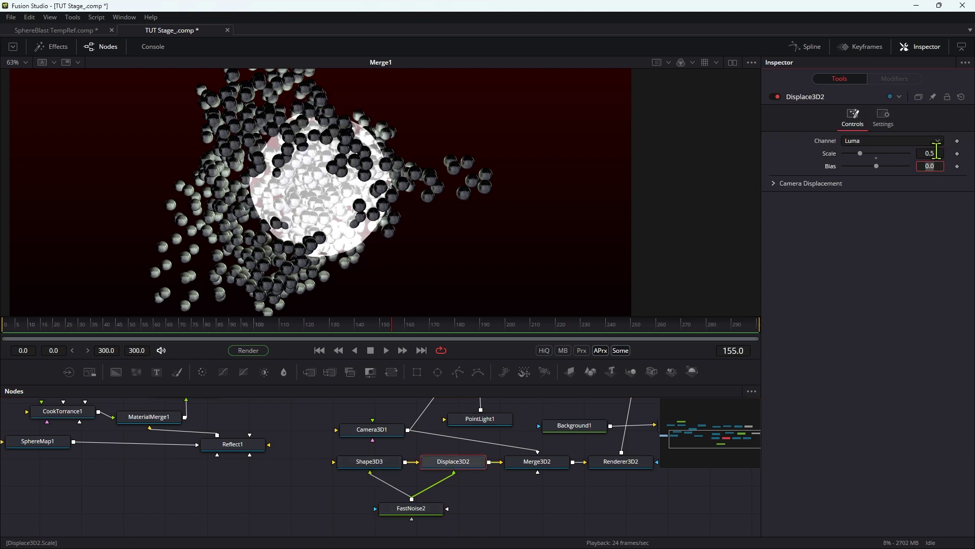
# Set FastNoise2's Detail to 10, Contrast to 3 and Scale to 4.
pyautogui.click(425, 510)
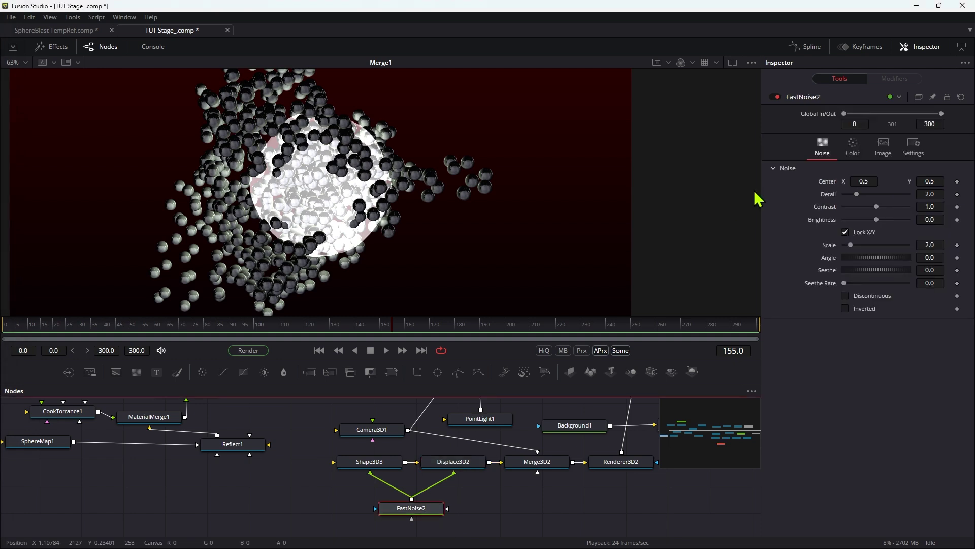
pyautogui.click(938, 194)
pyautogui.press('Tab')
pyautogui.write('3')
pyautogui.press('Tab')
pyautogui.press('Tab')
pyautogui.press('Return')
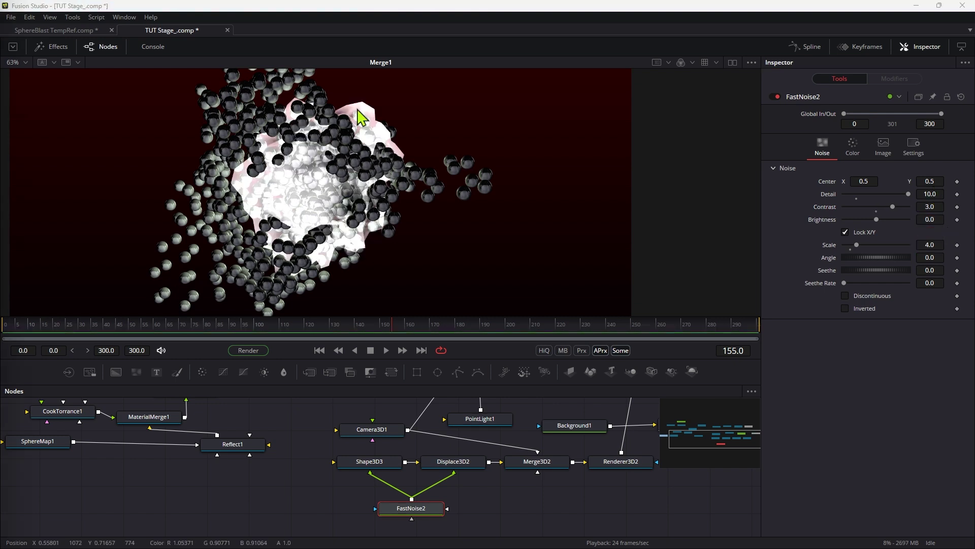
# Set both the base and height subdivisions of the Shape3D3 sphere to 60.
pyautogui.click(373, 463)
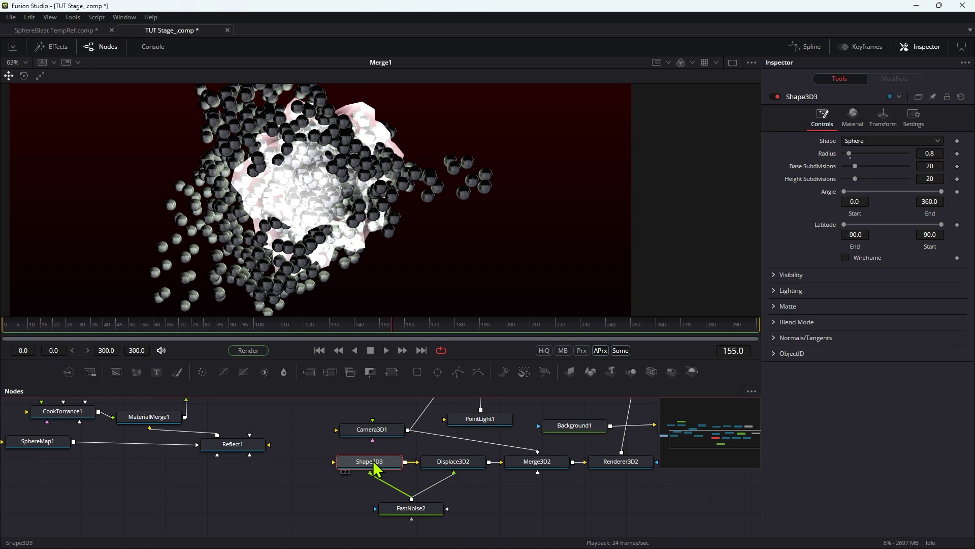
pyautogui.click(935, 168)
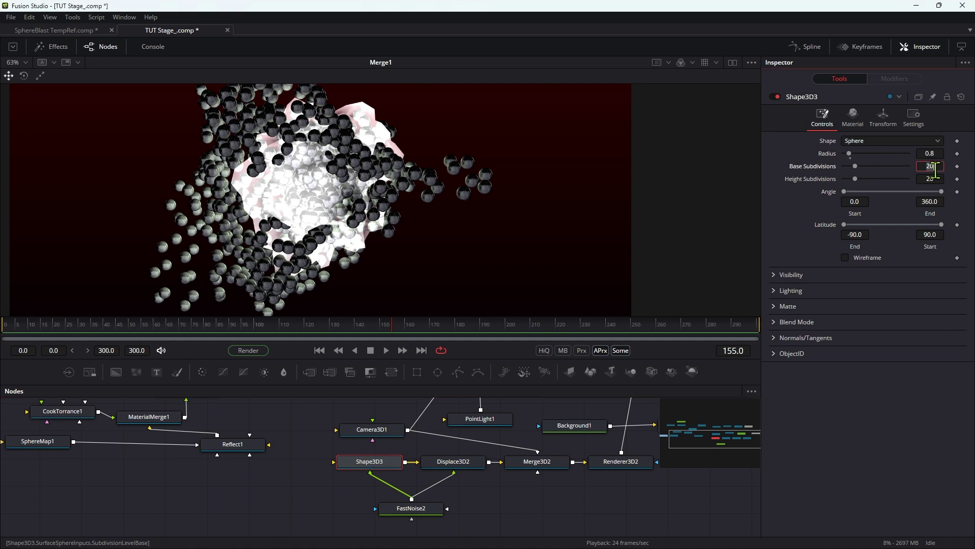
pyautogui.write('60')
pyautogui.press('Tab')
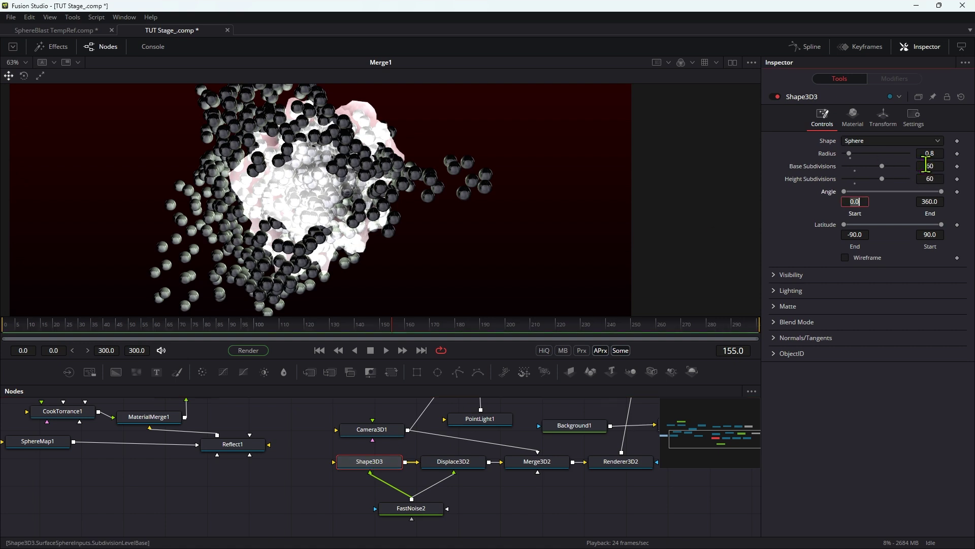
# Tint FastNoise2: Color 1 alpha about 0.441 with more red, Color 2 alpha about 0.488 with less blue.
pyautogui.click(429, 510)
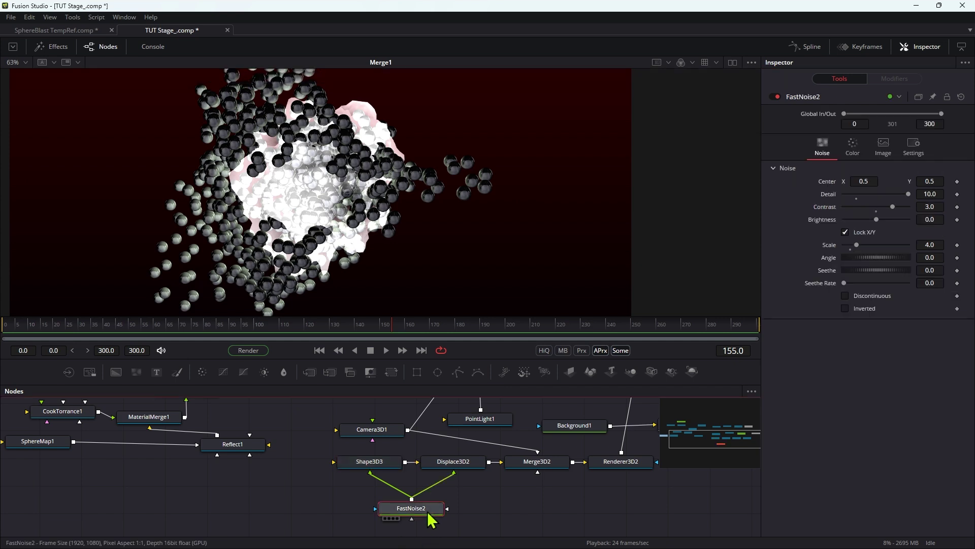
pyautogui.click(853, 150)
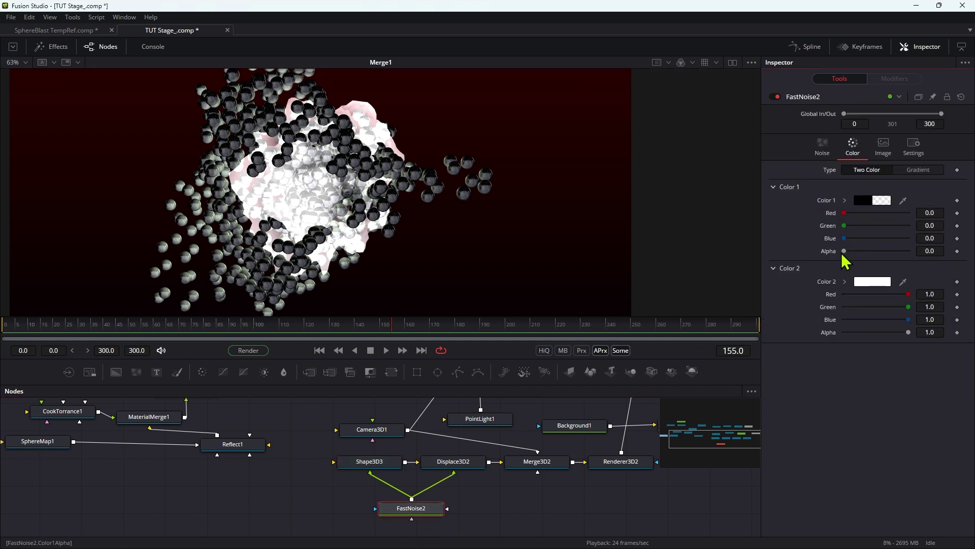
pyautogui.moveTo(845, 251); pyautogui.dragTo(872, 267)
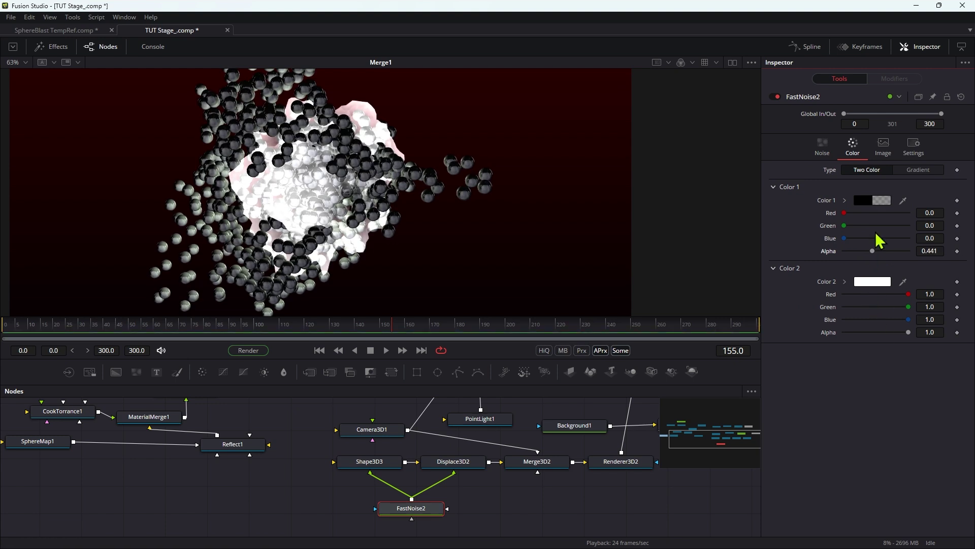
pyautogui.moveTo(911, 333); pyautogui.dragTo(878, 342)
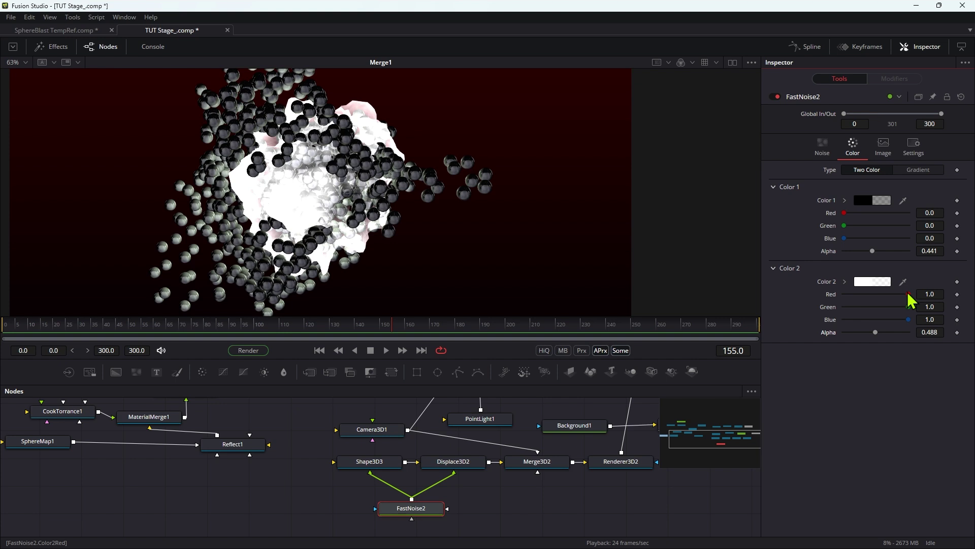
pyautogui.moveTo(908, 320); pyautogui.dragTo(888, 330)
pyautogui.moveTo(844, 213); pyautogui.dragTo(868, 217)
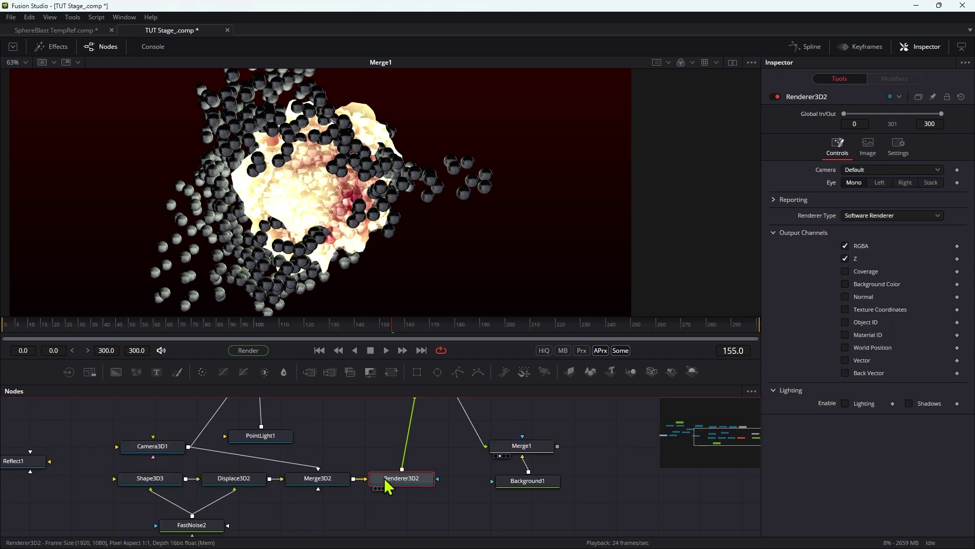
# Add a Glow node after Renderer3D2 and set its Glow Size to 30.
pyautogui.hotkey('shift', 'space')
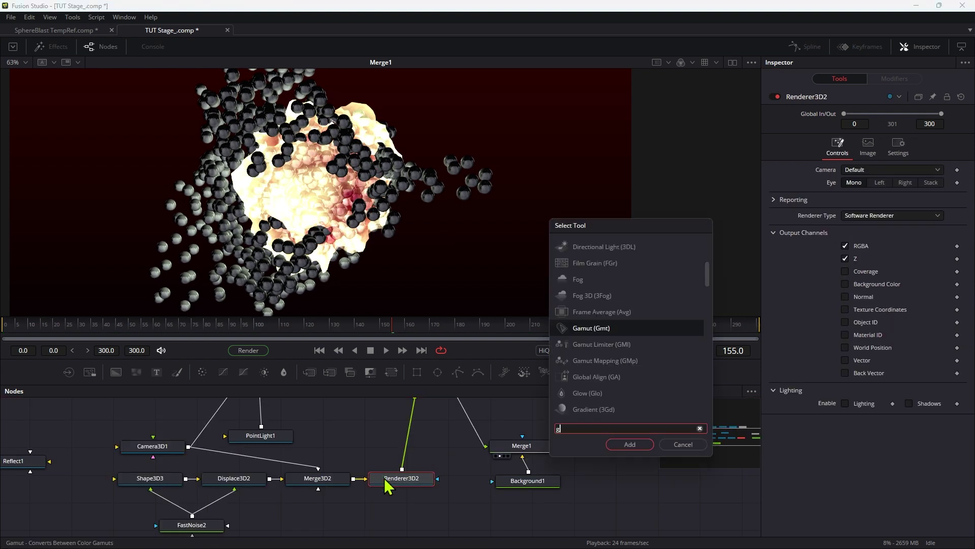
pyautogui.write('glow')
pyautogui.press('Return')
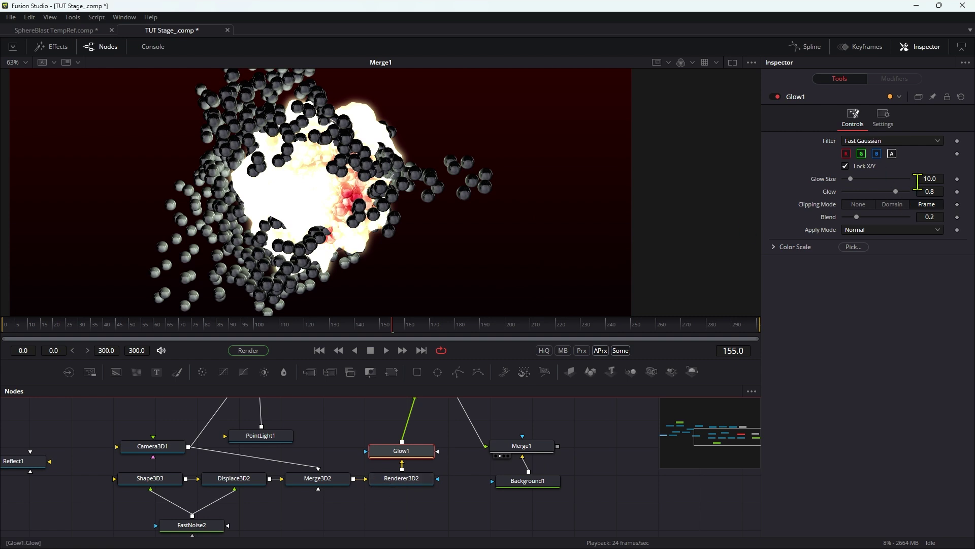
pyautogui.click(942, 179)
pyautogui.write('30')
pyautogui.press('Tab')
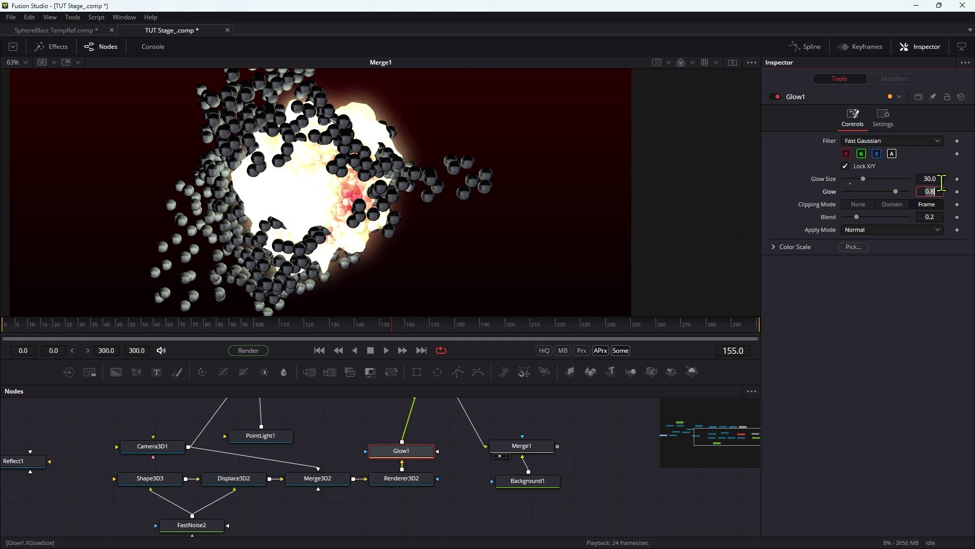
# Keyframe Glow1's Blend at 0.0 on frame 0 and at 0.1 on frame 150.
pyautogui.moveTo(857, 218); pyautogui.dragTo(681, 269)
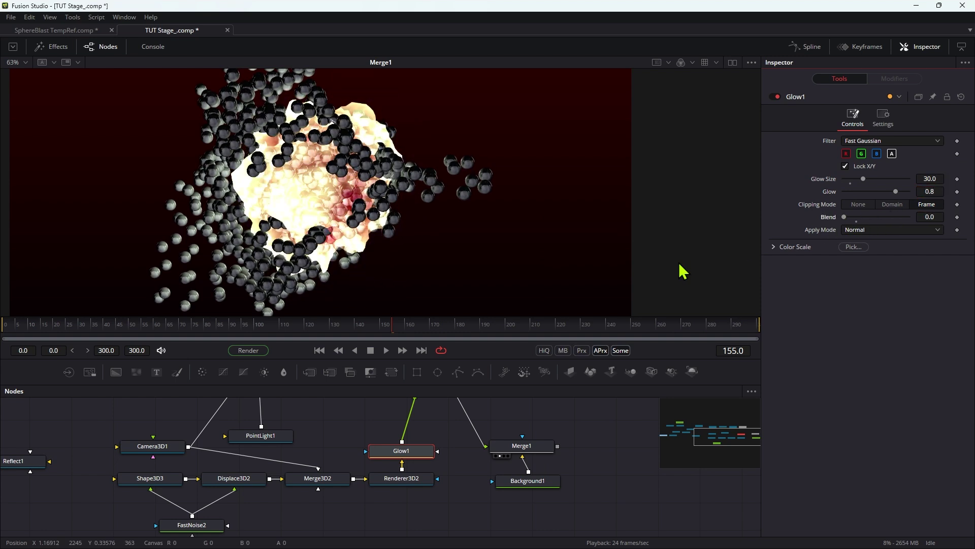
pyautogui.click(319, 350)
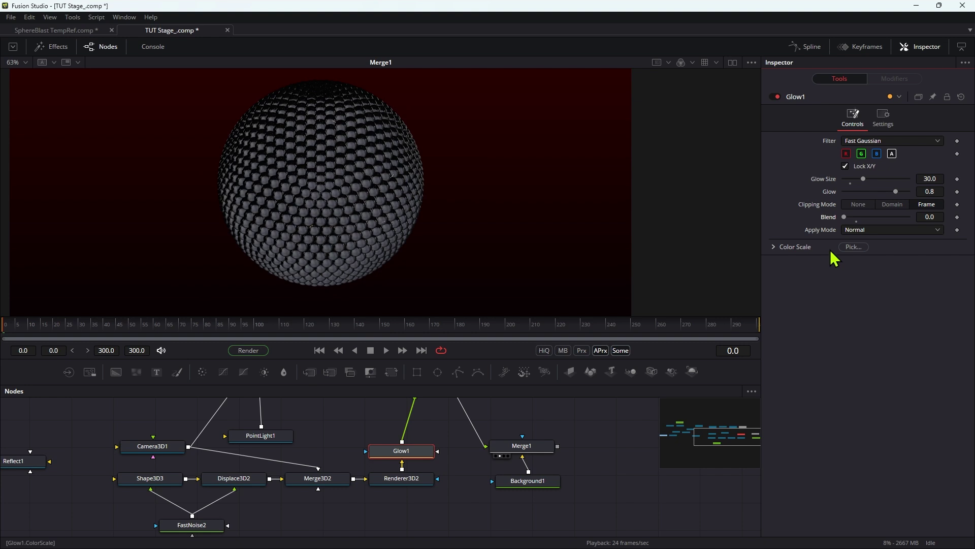
pyautogui.click(957, 218)
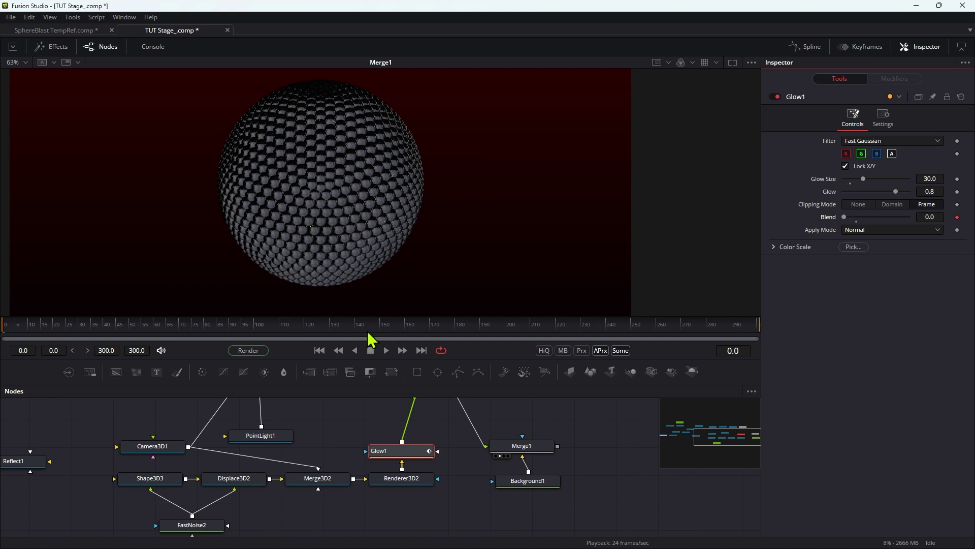
pyautogui.click(382, 330)
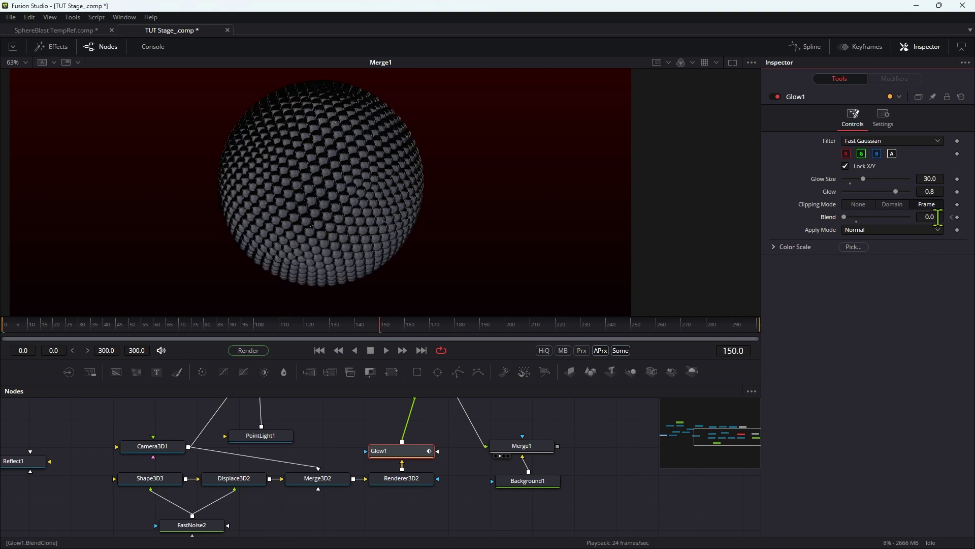
pyautogui.write('0.1')
pyautogui.press('Tab')
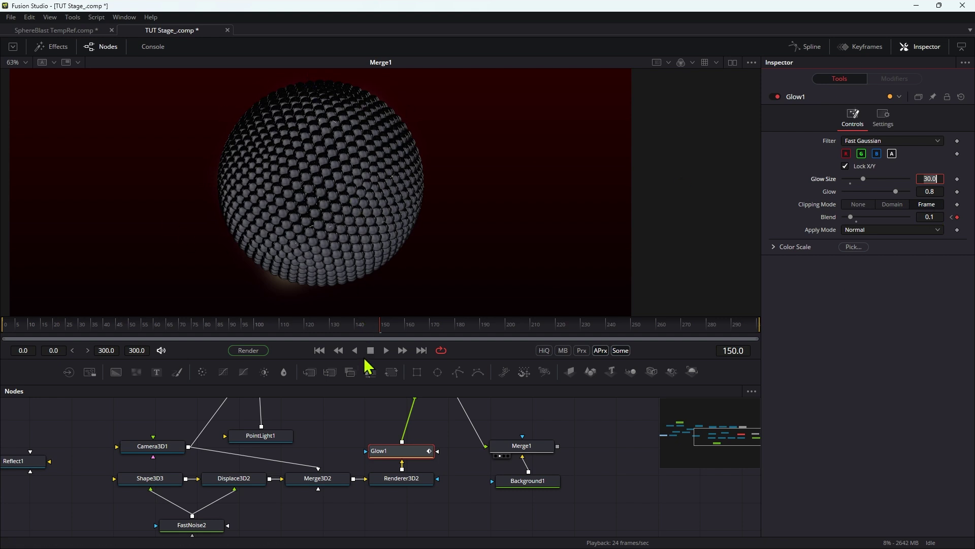
# Enlarge the viewer area and keyframe Glow1's Blend at 0.4 on frame 160.
pyautogui.moveTo(364, 359); pyautogui.dragTo(376, 386)
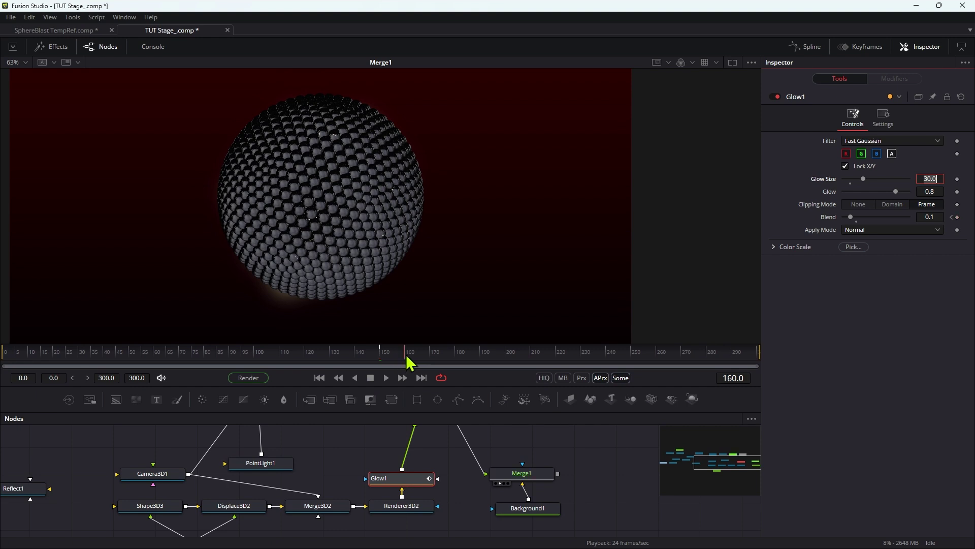
pyautogui.click(935, 217)
pyautogui.write('.4')
pyautogui.press('Tab')
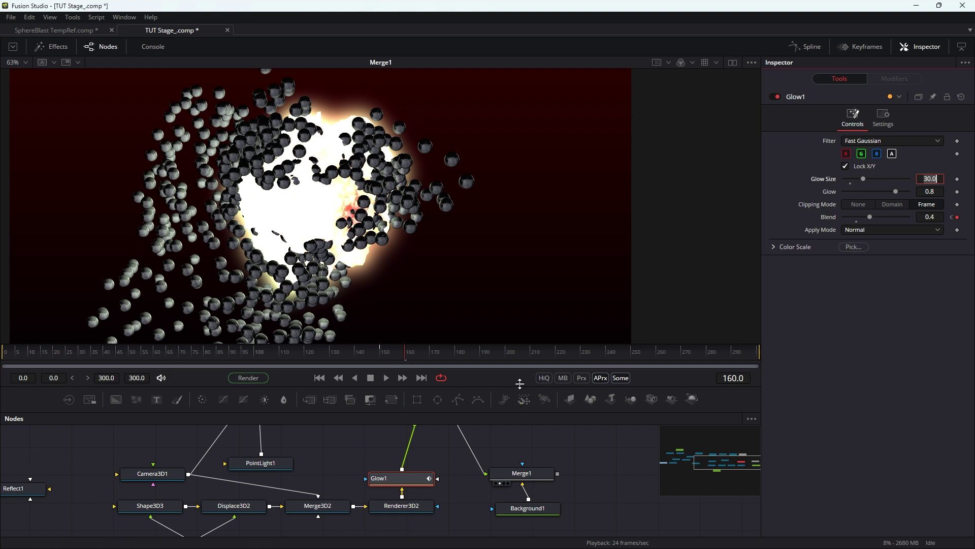
# Keyframe Glow1's Blend at 0.0 on frame 300, then preview the animation around frame 182.
pyautogui.moveTo(555, 359); pyautogui.dragTo(755, 357)
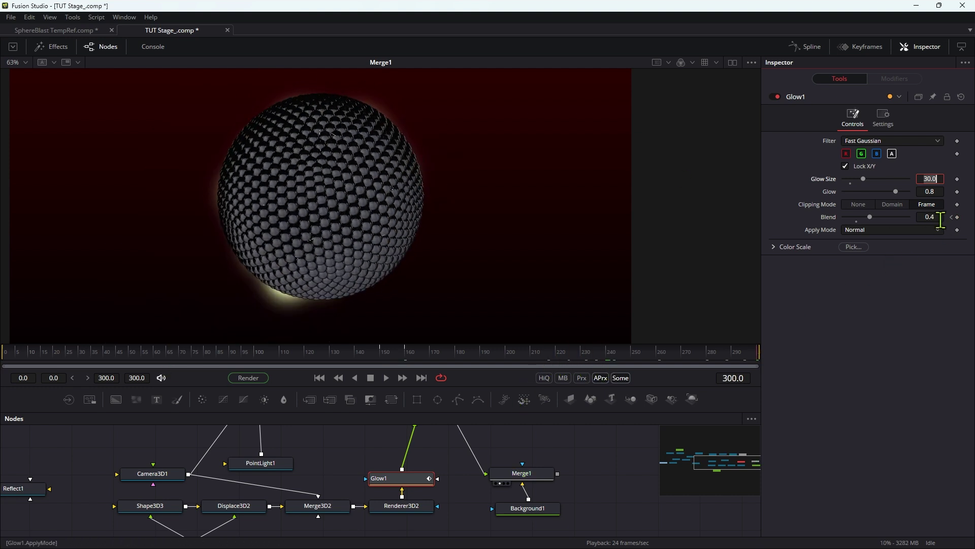
pyautogui.moveTo(869, 218); pyautogui.dragTo(820, 220)
pyautogui.moveTo(506, 356); pyautogui.dragTo(459, 361)
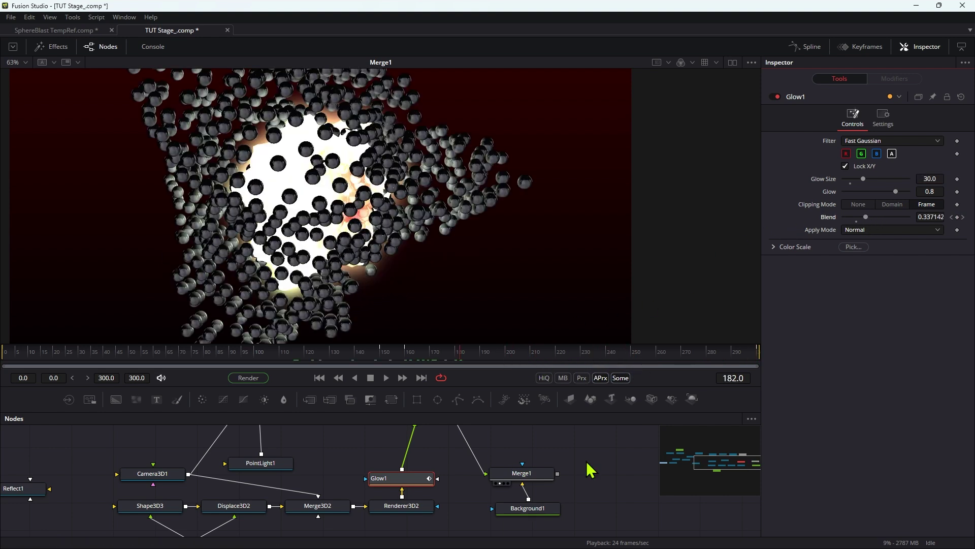
# Spread Merge1 and Background1 apart in the node graph and select Merge1.
pyautogui.moveTo(592, 490); pyautogui.dragTo(584, 499)
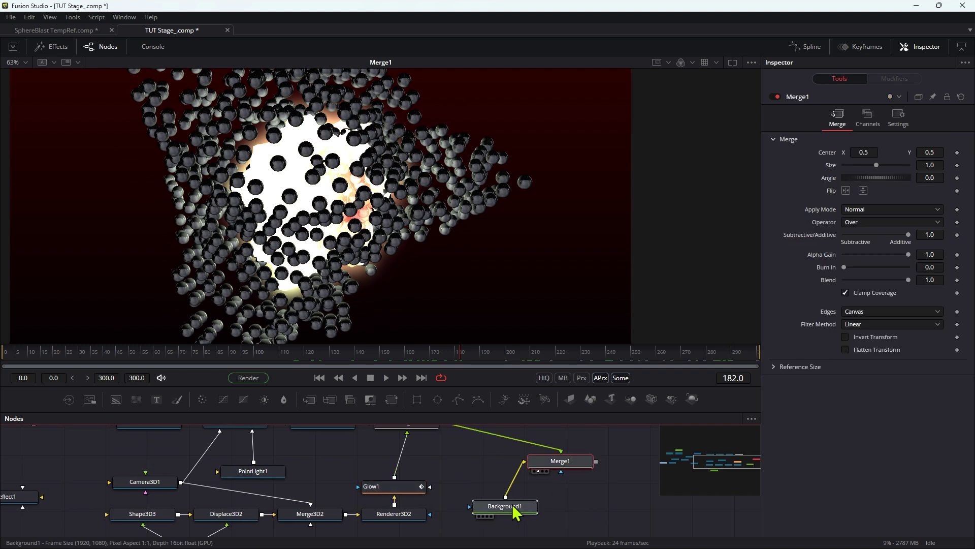
pyautogui.click(512, 506)
pyautogui.click(565, 464)
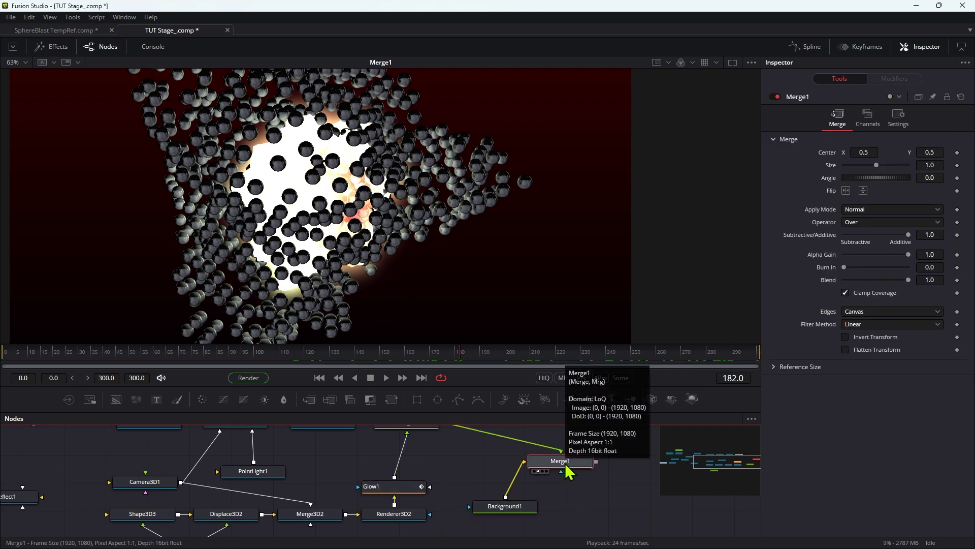
# Add a Glow node after Merge1 and show its output in the viewer.
pyautogui.hotkey('shift', 'space')
pyautogui.write('glow')
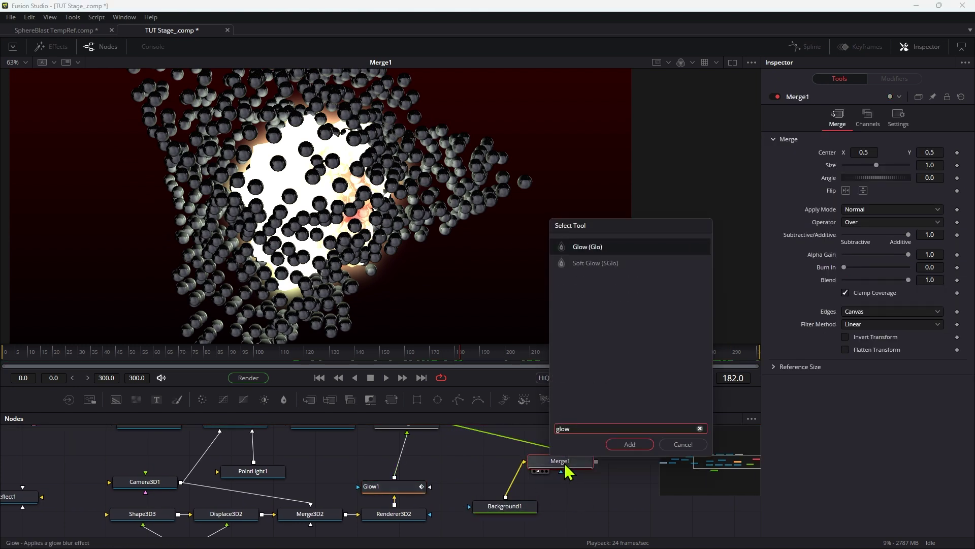
pyautogui.press('Return')
pyautogui.moveTo(608, 463); pyautogui.dragTo(311, 200)
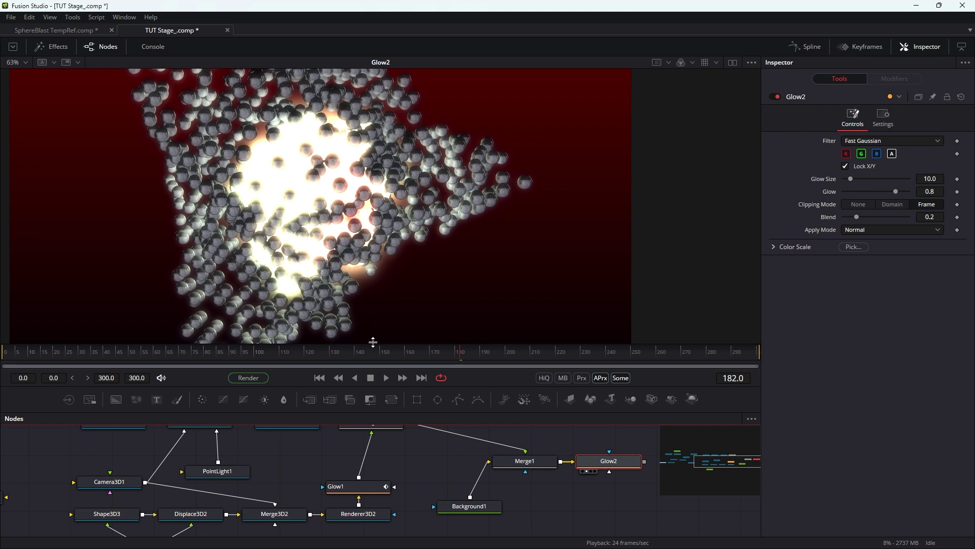
# Keyframe Glow2's Blend at 0.0 on frame 150.
pyautogui.moveTo(380, 357); pyautogui.dragTo(382, 358)
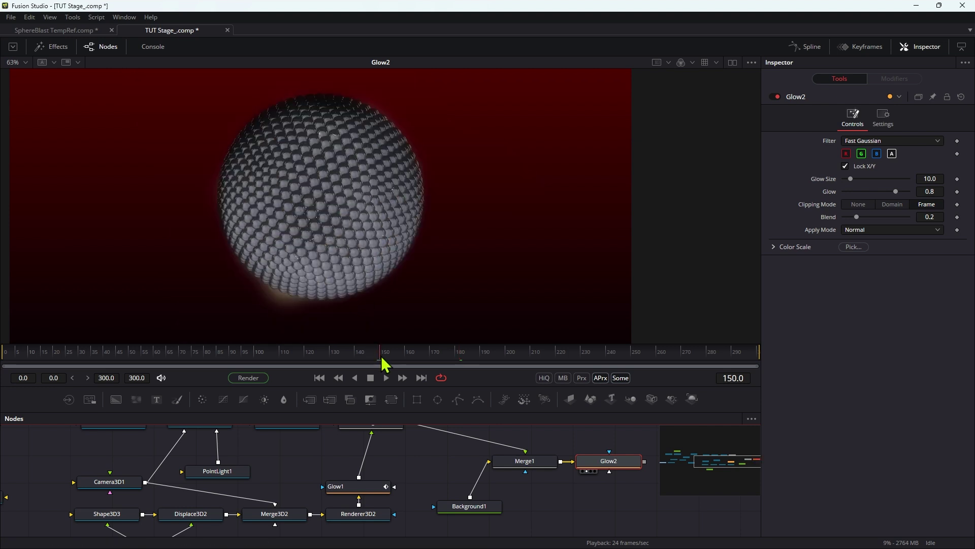
pyautogui.click(957, 217)
pyautogui.moveTo(856, 217); pyautogui.dragTo(829, 231)
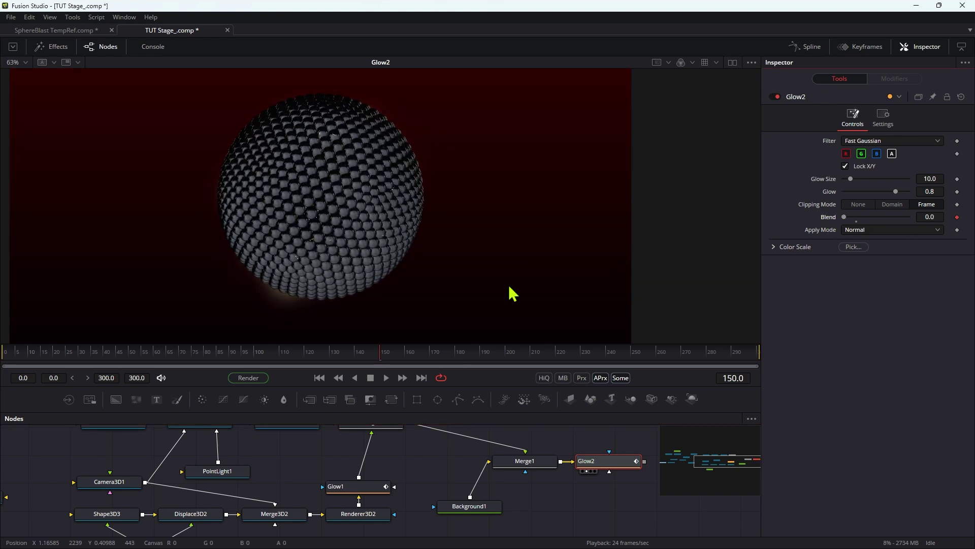
# Keyframe Glow2's Blend at 0.3 on frame 160 and at 0.0 on frame 240.
pyautogui.click(404, 361)
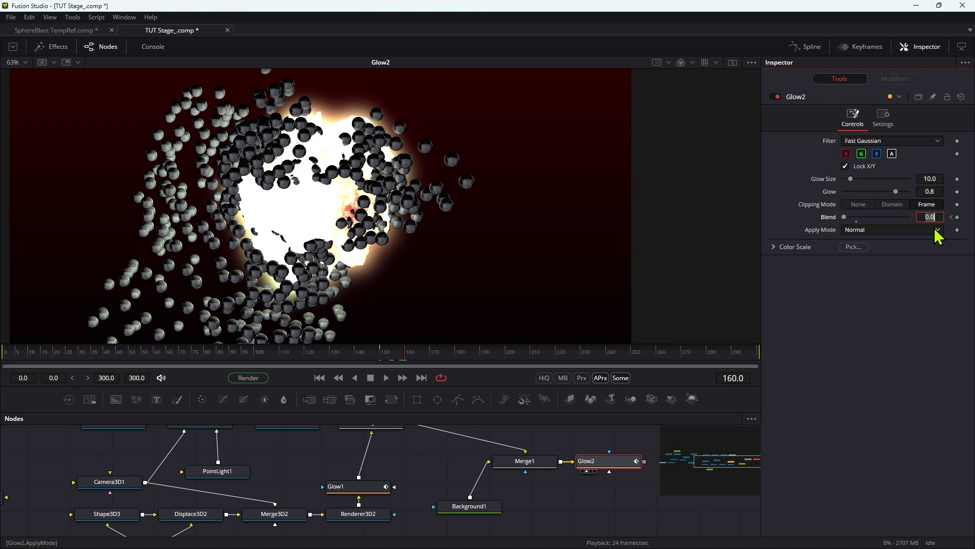
pyautogui.press('Tab')
pyautogui.moveTo(516, 365); pyautogui.dragTo(606, 362)
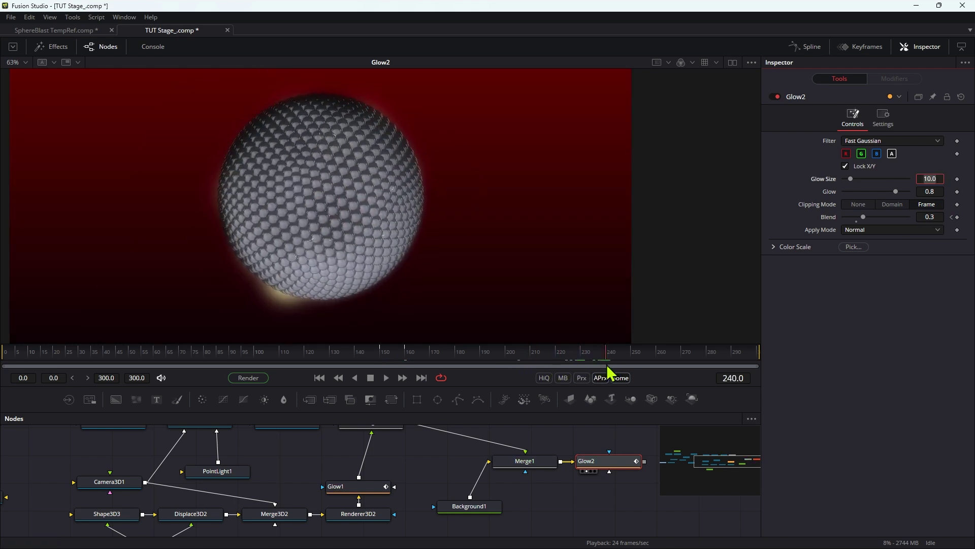
pyautogui.moveTo(863, 217); pyautogui.dragTo(841, 219)
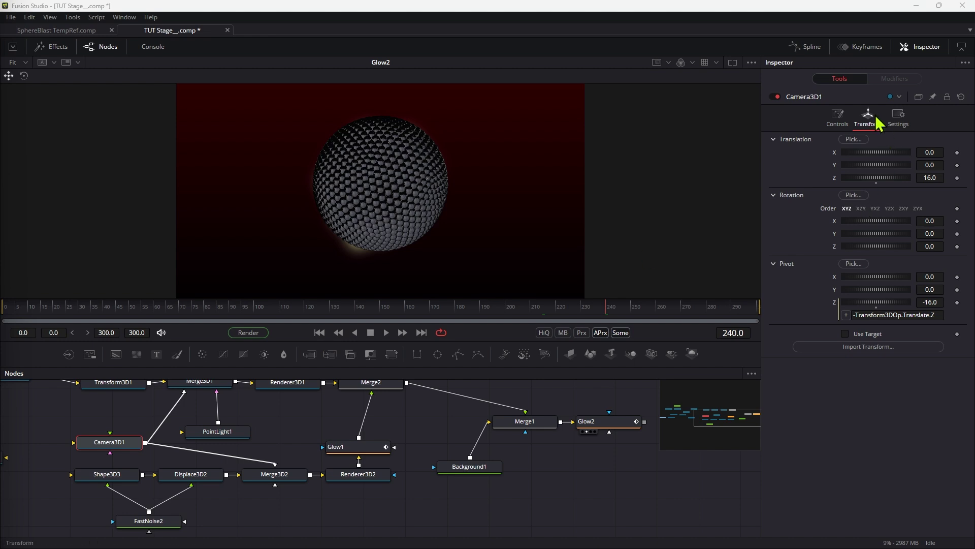
# Keyframe Camera3D1's Z translation at 16.0 on frame 0 and at 15.0 on frame 150.
pyautogui.click(320, 333)
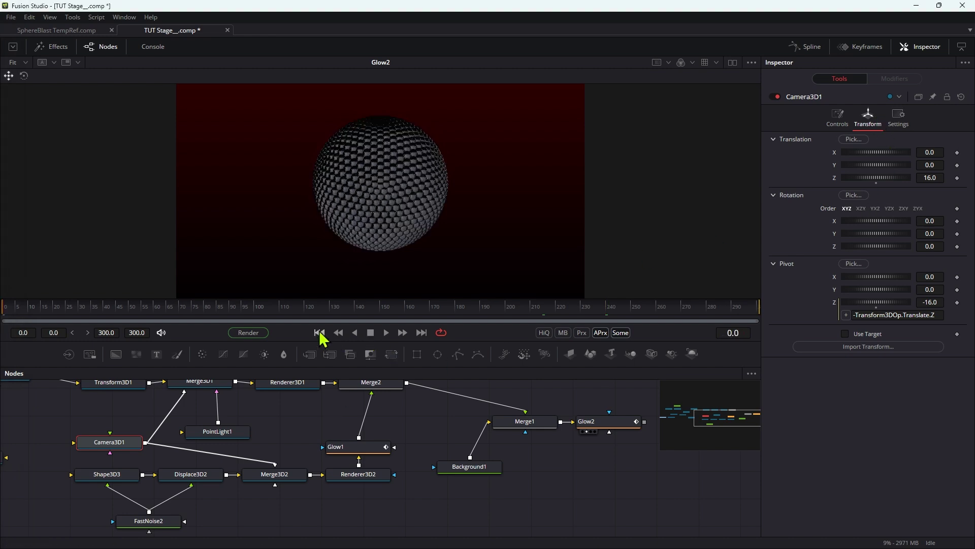
pyautogui.click(957, 177)
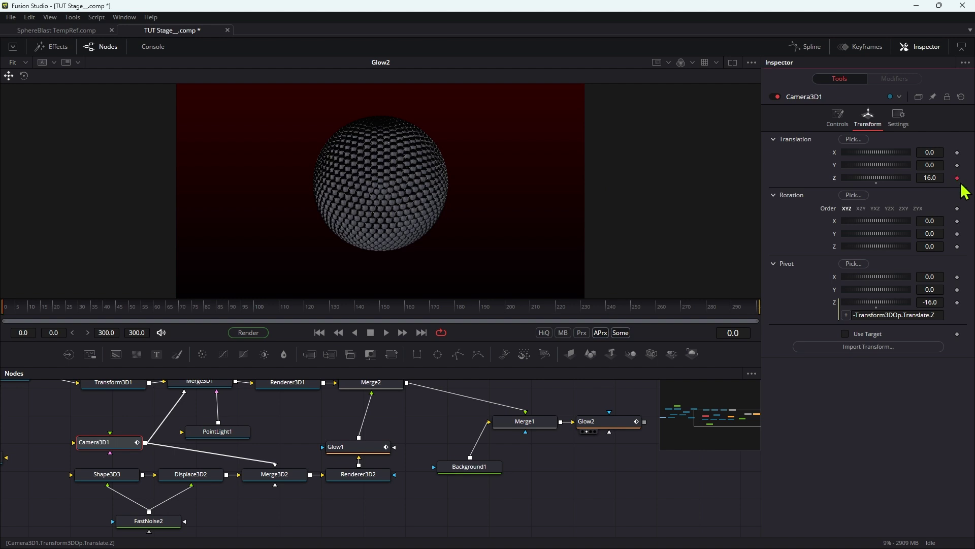
pyautogui.click(745, 328)
pyautogui.write('150')
pyautogui.press('Return')
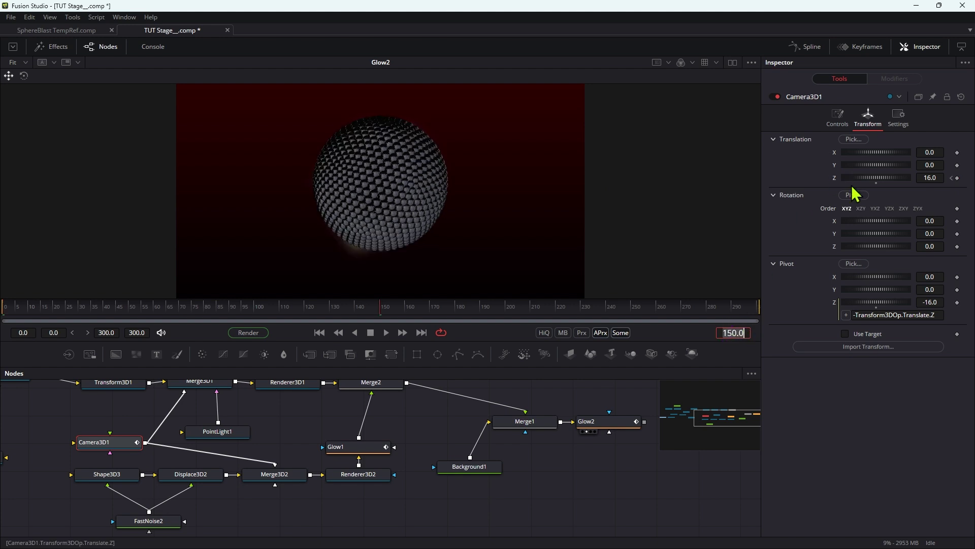
pyautogui.click(940, 176)
pyautogui.write('15')
pyautogui.press('Tab')
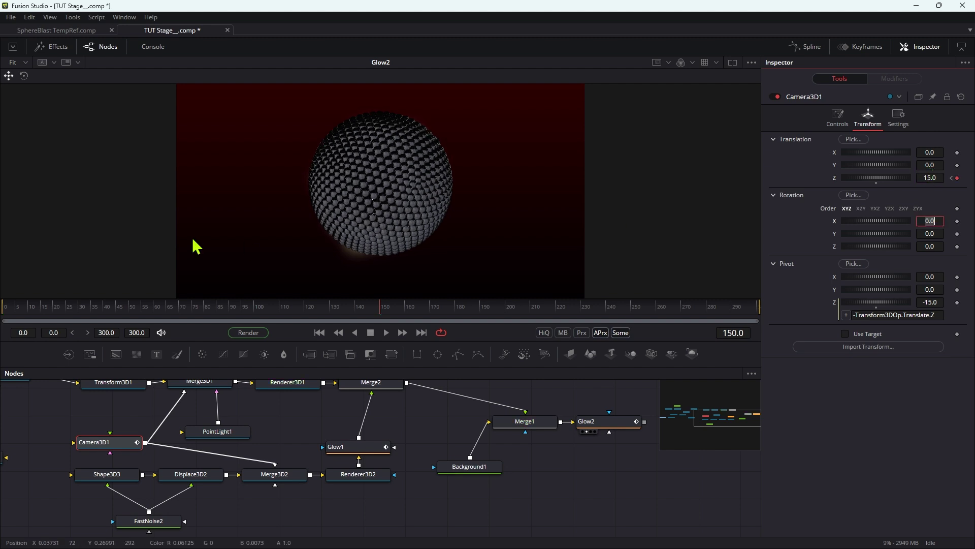
# Keyframe Camera3D1's Z translation at 5.0 on frame 170.
pyautogui.click(740, 332)
pyautogui.write('170')
pyautogui.press('Return')
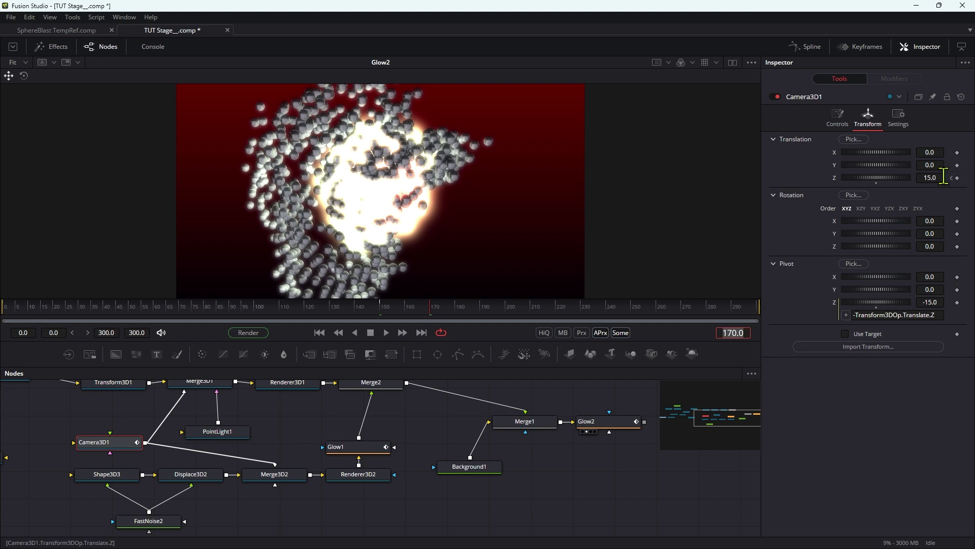
pyautogui.click(943, 176)
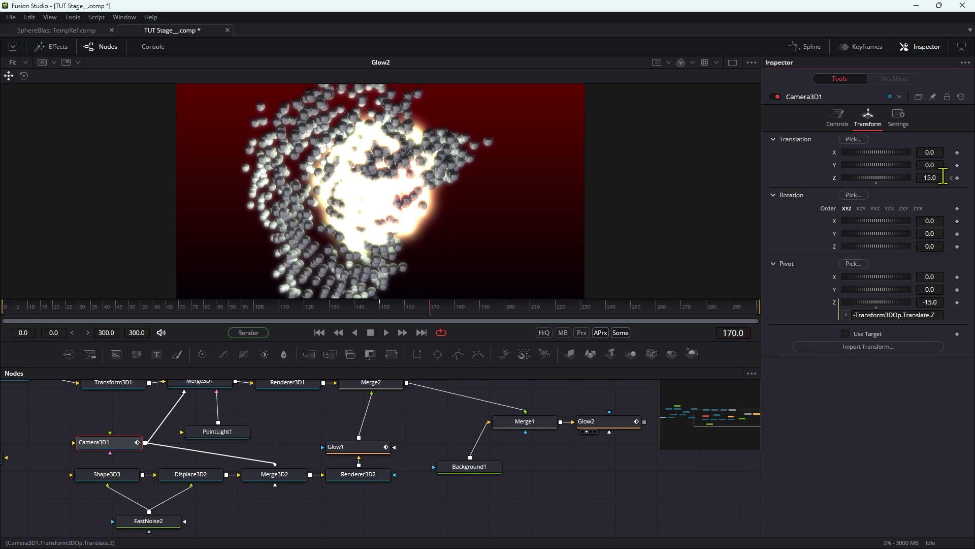
pyautogui.write('5')
pyautogui.press('Tab')
# Keyframe Camera3D1's Z translation at 15.0 on frame 240.
pyautogui.click(745, 333)
pyautogui.press('Return')
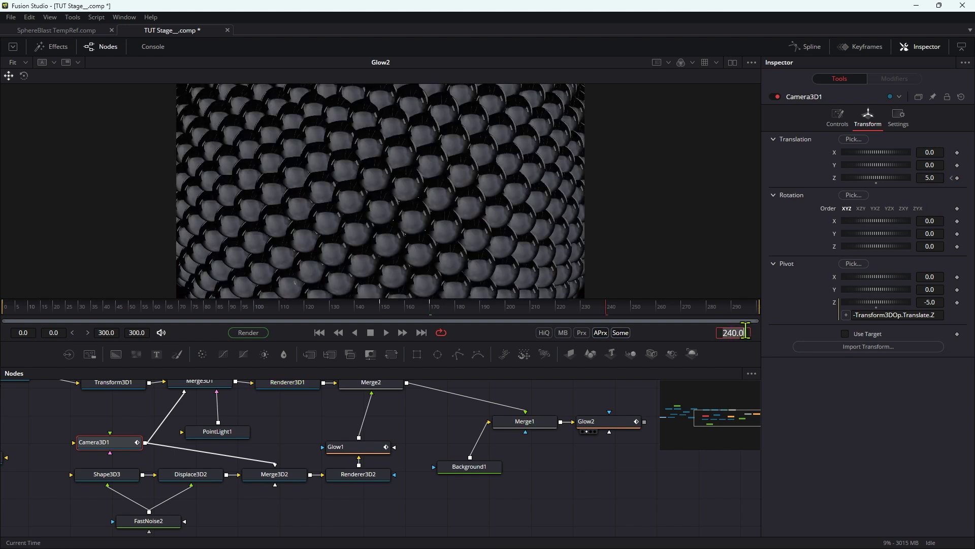
pyautogui.click(939, 178)
pyautogui.write('15')
pyautogui.press('Tab')
# On Camera3D1's Z Offset spline, smooth the frame 170 keyframe and flatten the frame 240 keyframe.
pyautogui.click(811, 46)
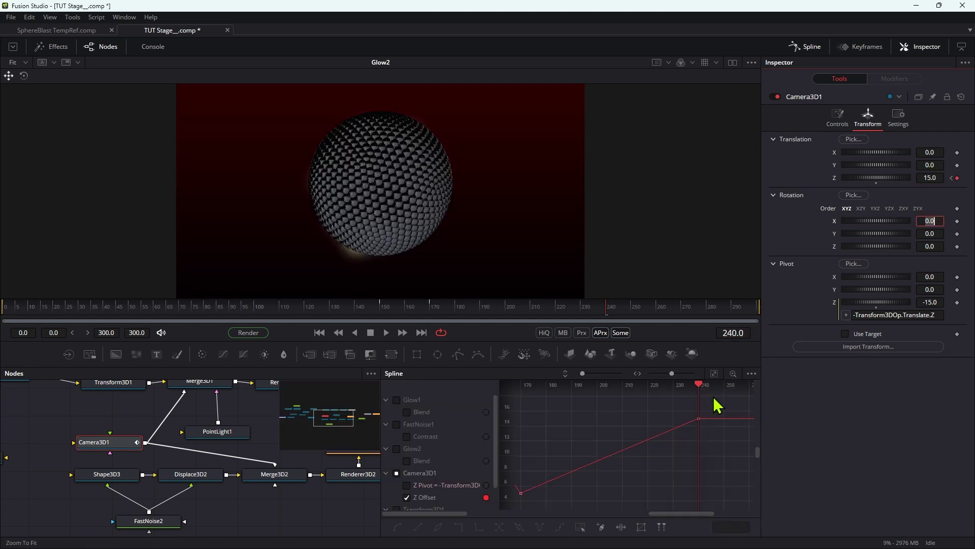
pyautogui.click(730, 408)
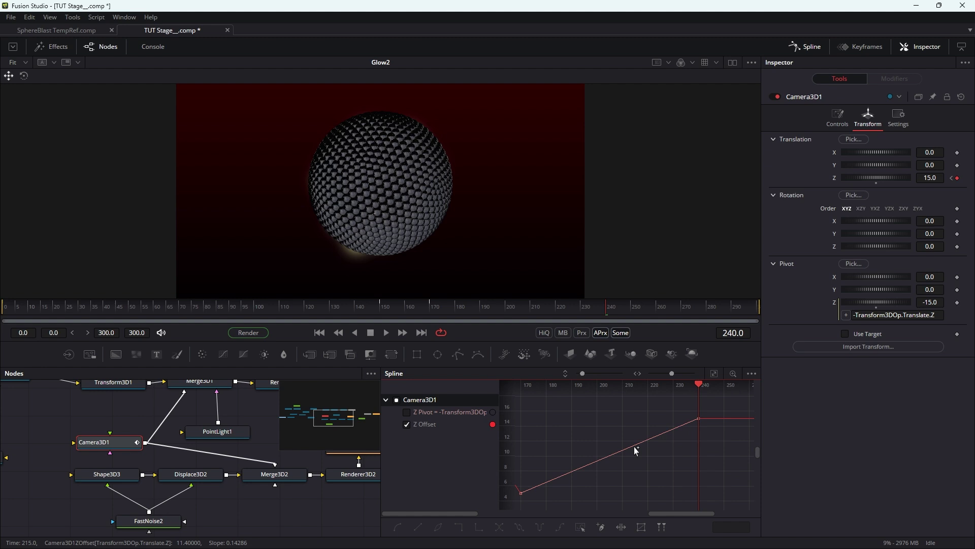
pyautogui.click(714, 374)
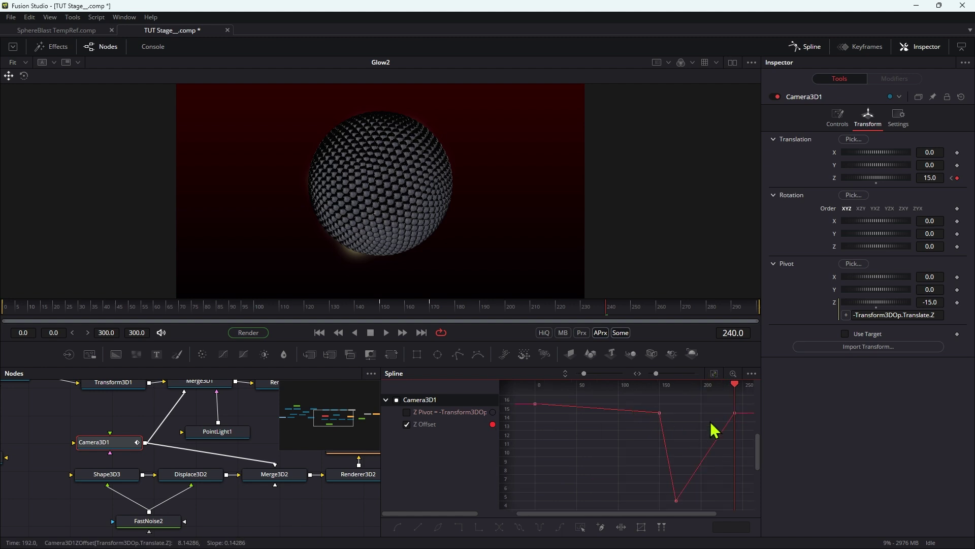
pyautogui.moveTo(632, 504); pyautogui.dragTo(716, 434)
pyautogui.press('s')
pyautogui.moveTo(714, 401); pyautogui.dragTo(743, 426)
pyautogui.press('f')
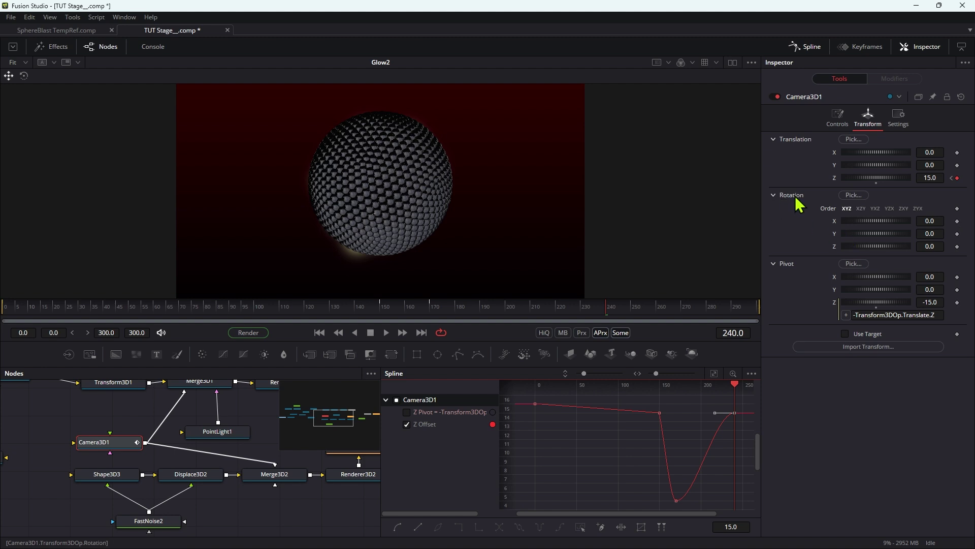
# Keyframe Camera3D1's Y rotation at 0.0 on frame 150 and at -180.0 on frame 240, then preview the animation up to frame 217.
pyautogui.click(745, 332)
pyautogui.write('150')
pyautogui.press('Return')
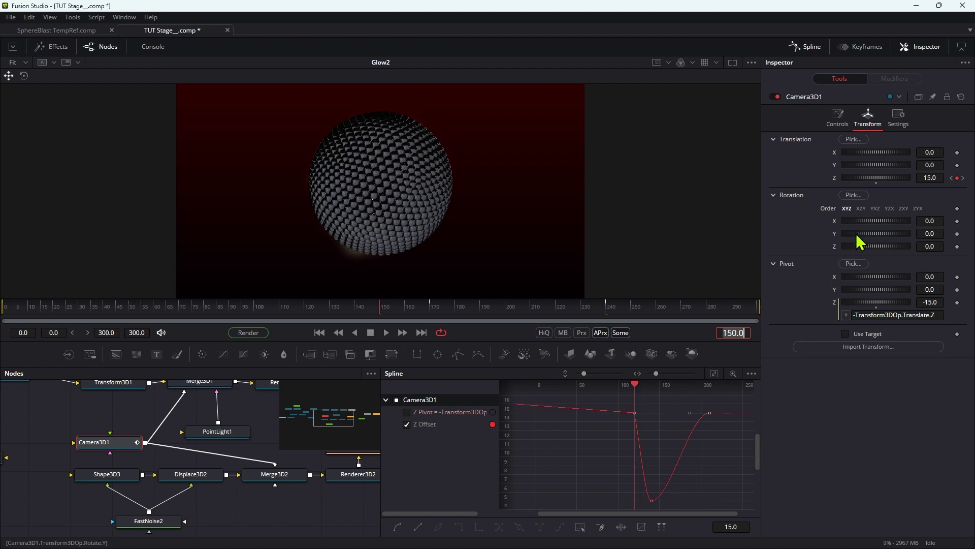
pyautogui.click(957, 233)
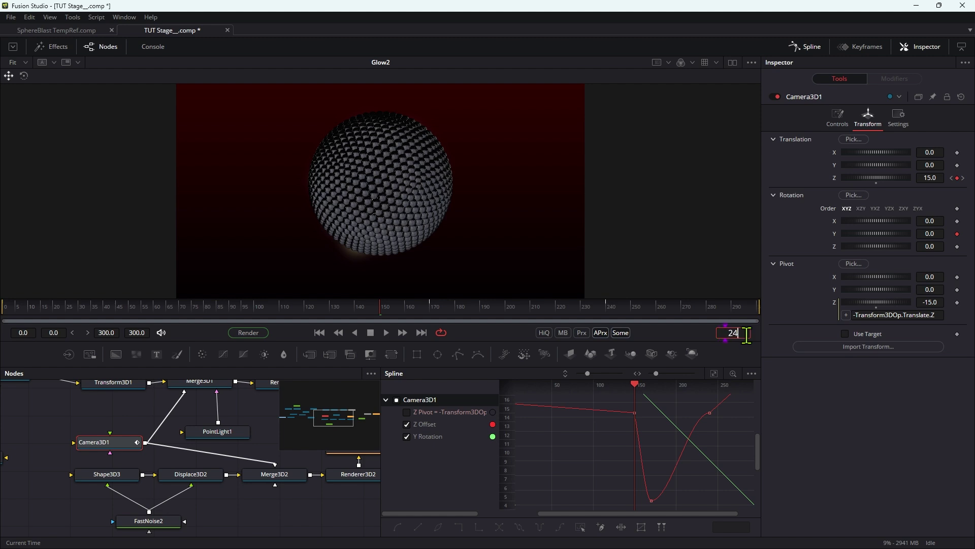
pyautogui.write('0')
pyautogui.press('Return')
pyautogui.click(937, 234)
pyautogui.write('-180')
pyautogui.press('Tab')
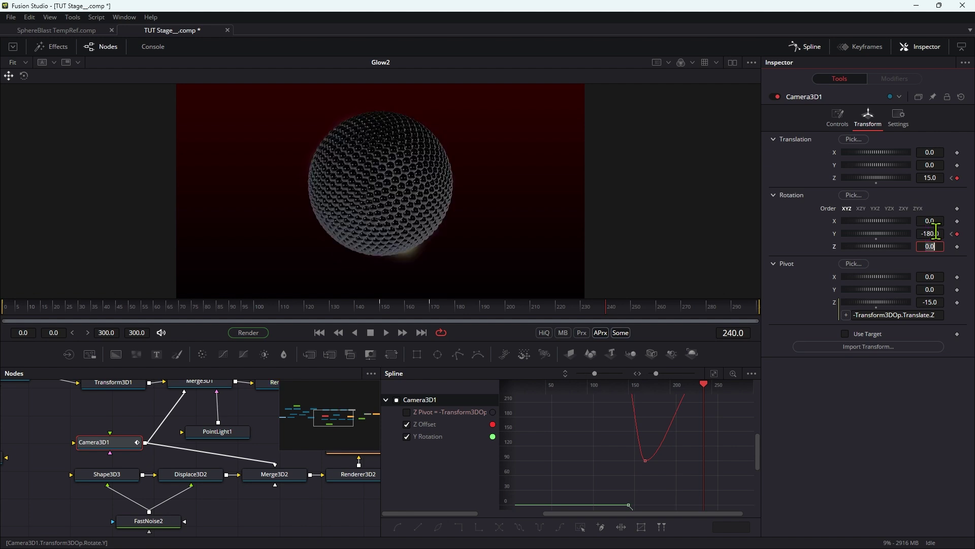
pyautogui.click(449, 309)
pyautogui.moveTo(450, 310); pyautogui.dragTo(550, 322)
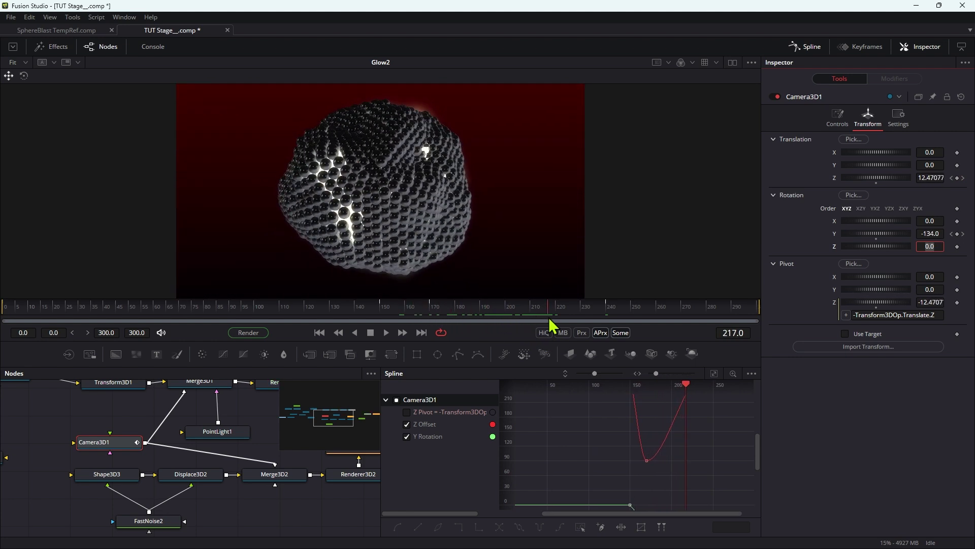
# Isolate Camera3D1's Y Rotation spline, flatten all its keyframes, and close the spline editor.
pyautogui.click(407, 424)
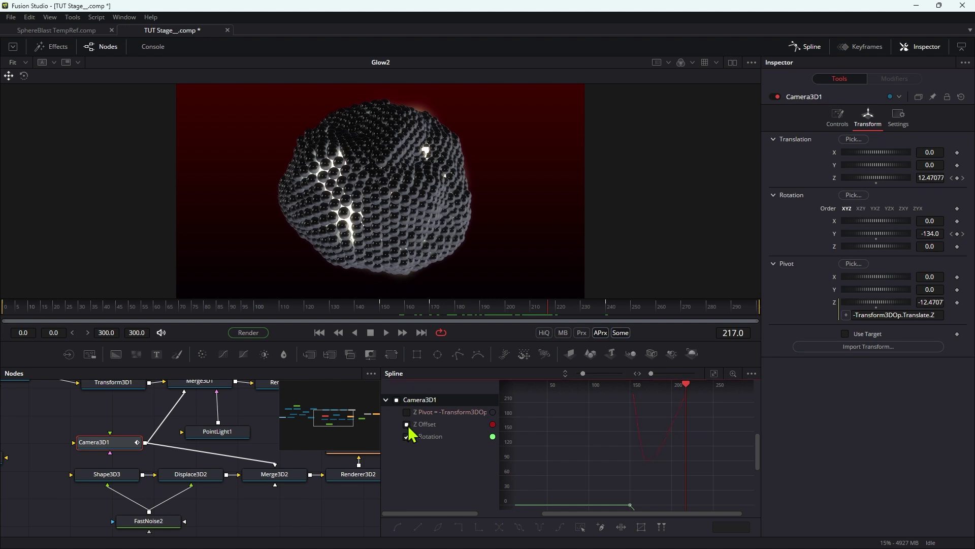
pyautogui.click(714, 373)
pyautogui.hotkey('ctrl', 'a')
pyautogui.press('f')
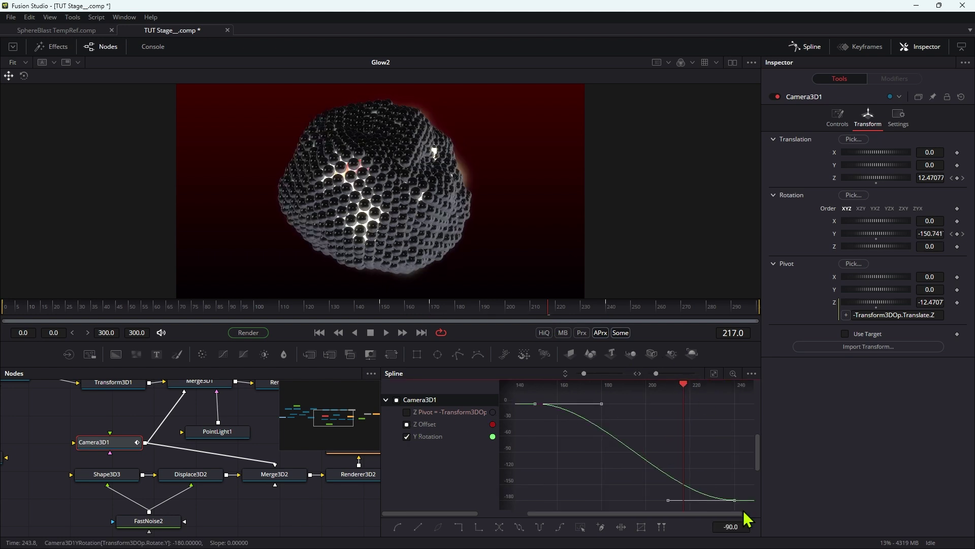
pyautogui.click(807, 47)
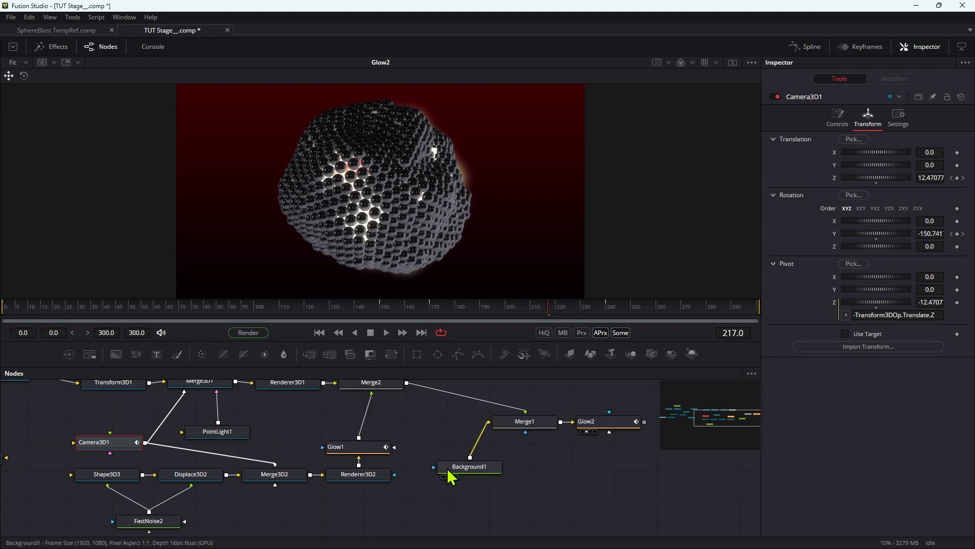
# Keyframe Shape3D3's Radius at 0.8 on frame 150 and at 1.2 on frame 160.
pyautogui.click(106, 480)
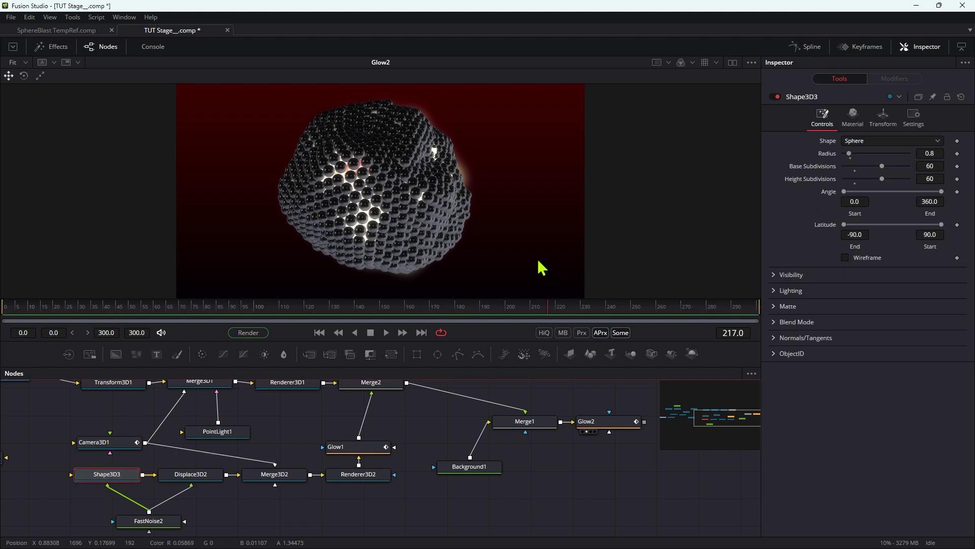
pyautogui.click(743, 332)
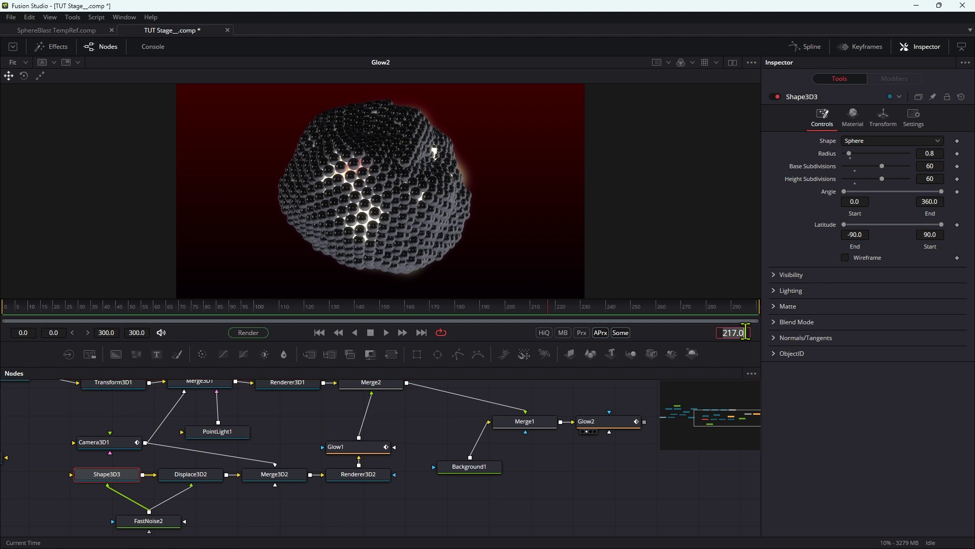
pyautogui.click(957, 153)
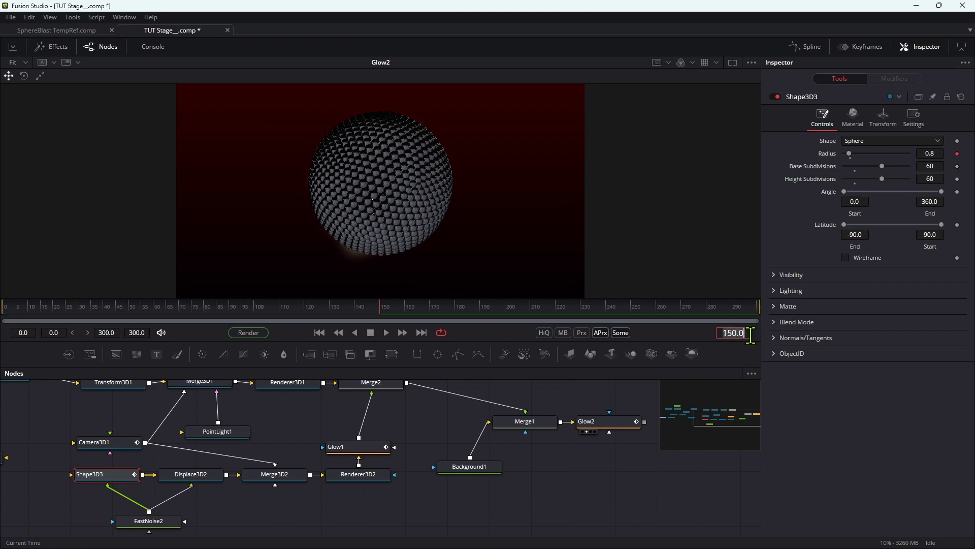
pyautogui.press('Return')
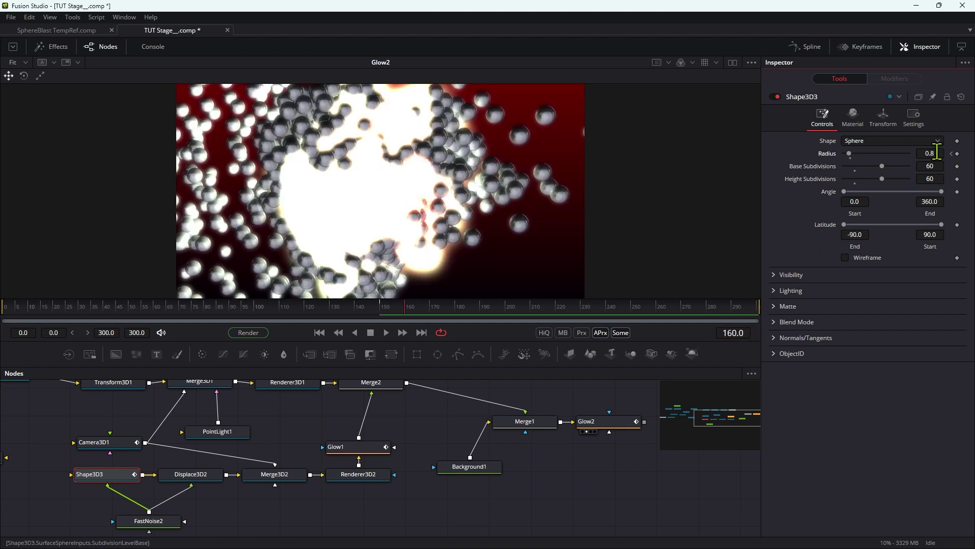
pyautogui.press('Tab')
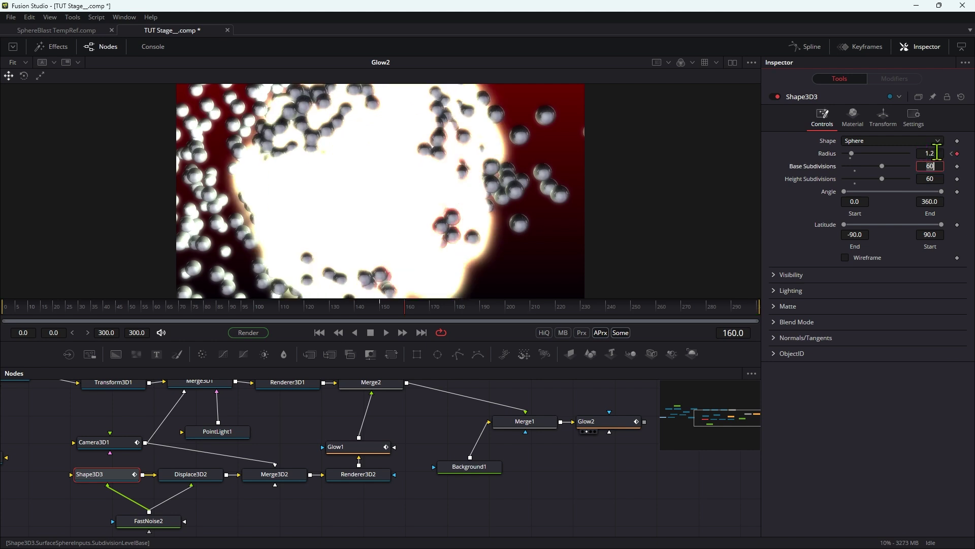
# Keyframe Shape3D3's Radius at 0.9 on frame 220.
pyautogui.click(745, 336)
pyautogui.write('220')
pyautogui.press('Return')
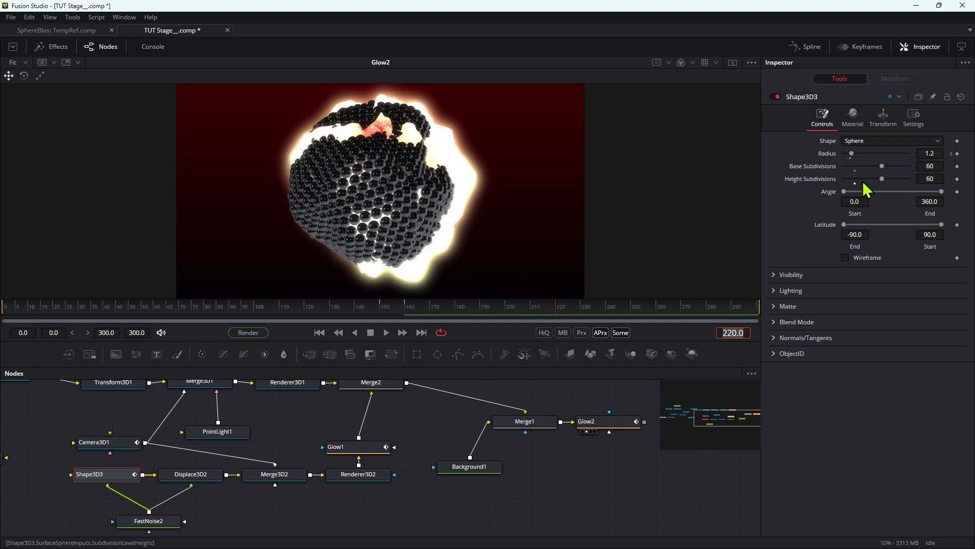
pyautogui.click(939, 154)
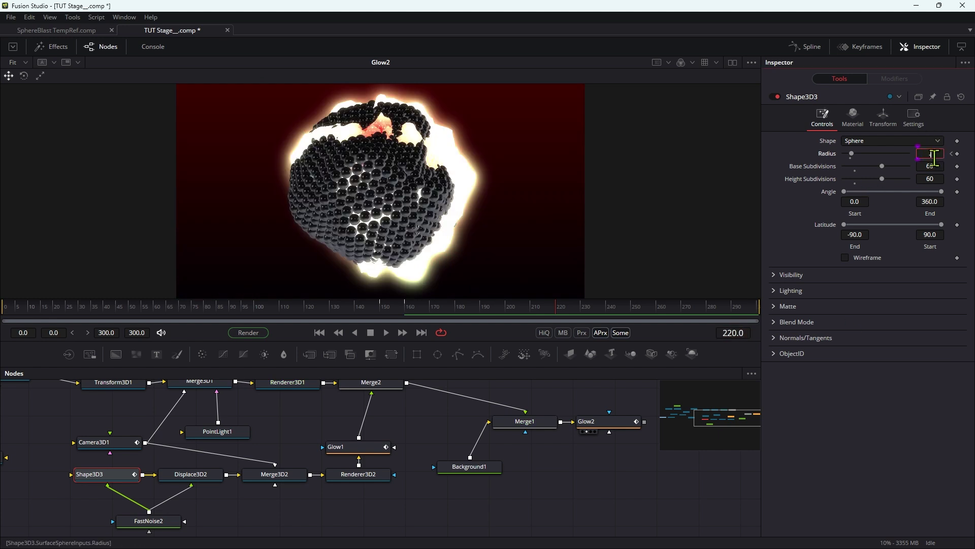
pyautogui.press('Tab')
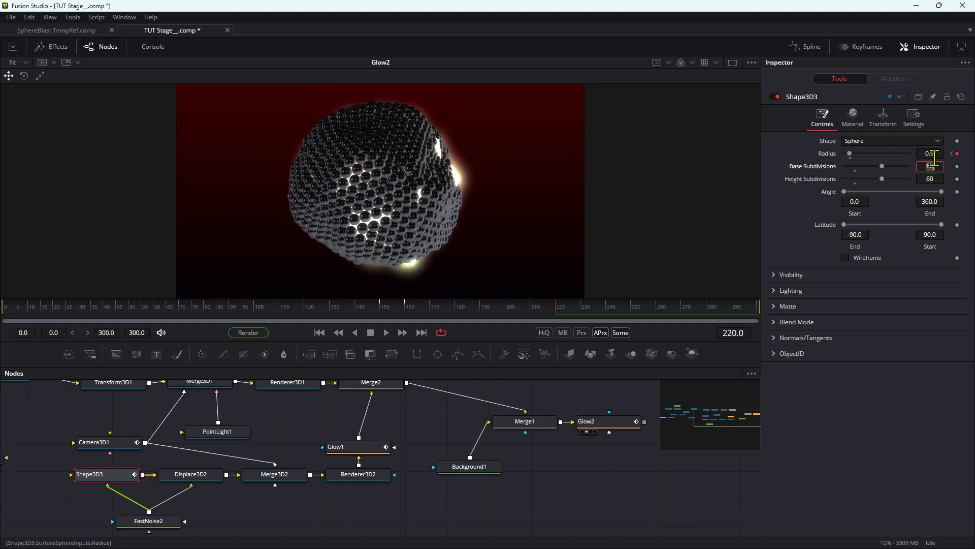
# Keyframe Shape3D3's Radius at 0.5 on frame 300 and scrub the timeline to preview the change.
pyautogui.click(748, 332)
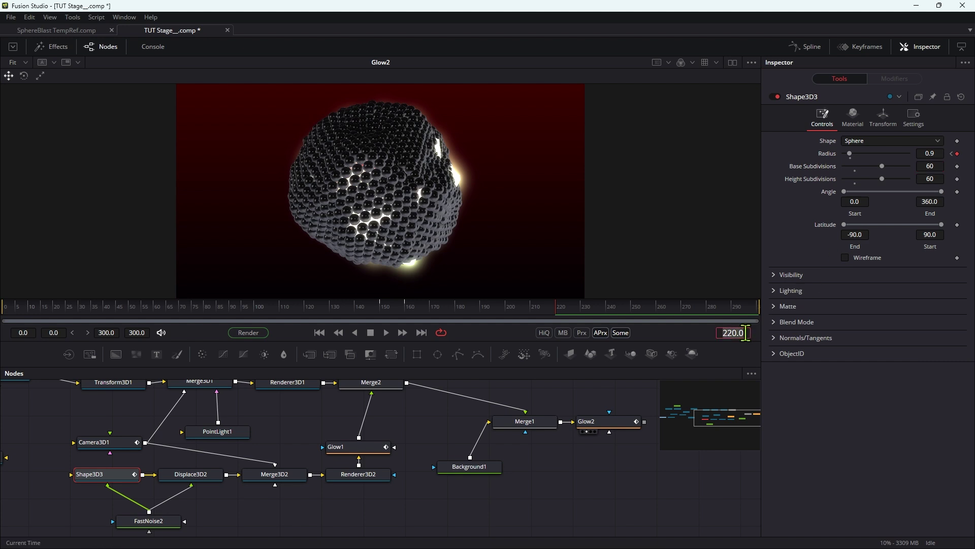
pyautogui.press('Return')
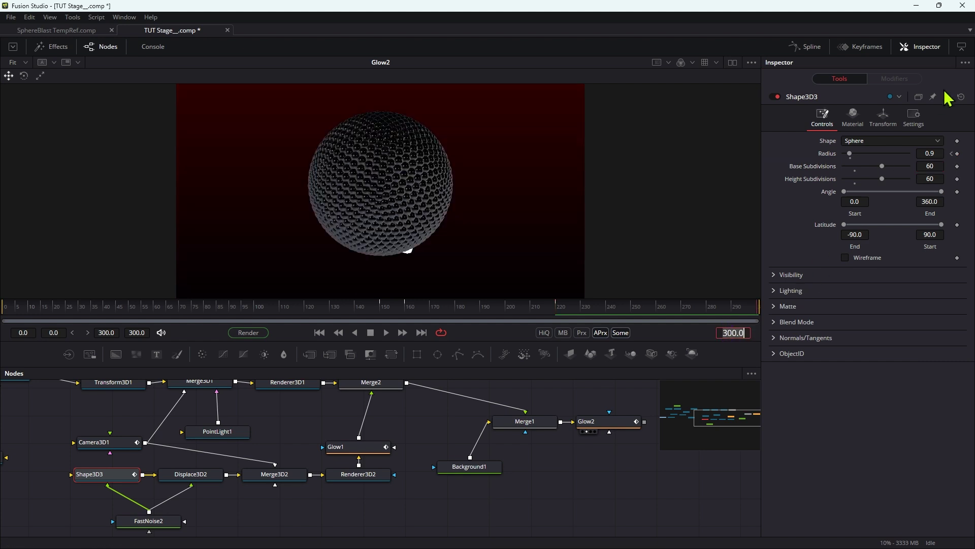
pyautogui.click(941, 152)
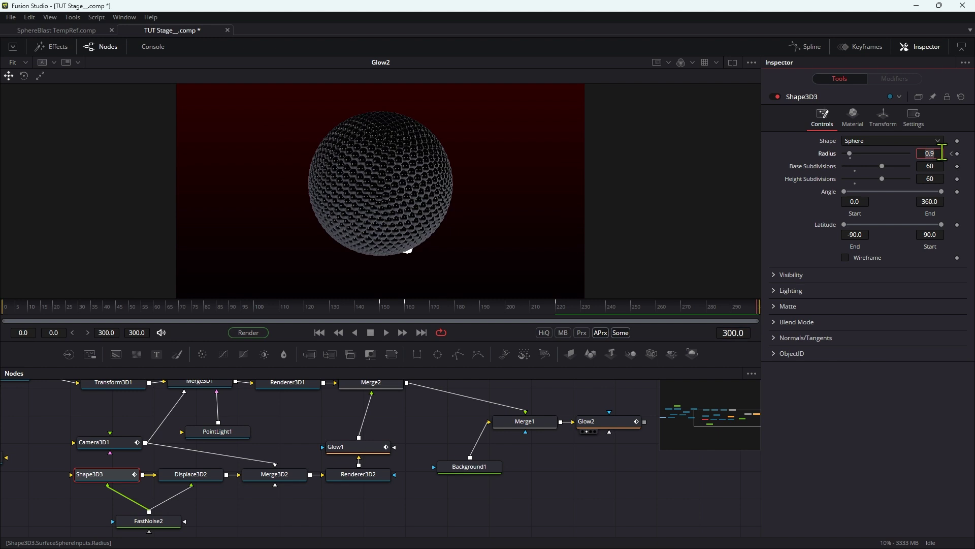
pyautogui.write('.5')
pyautogui.press('Tab')
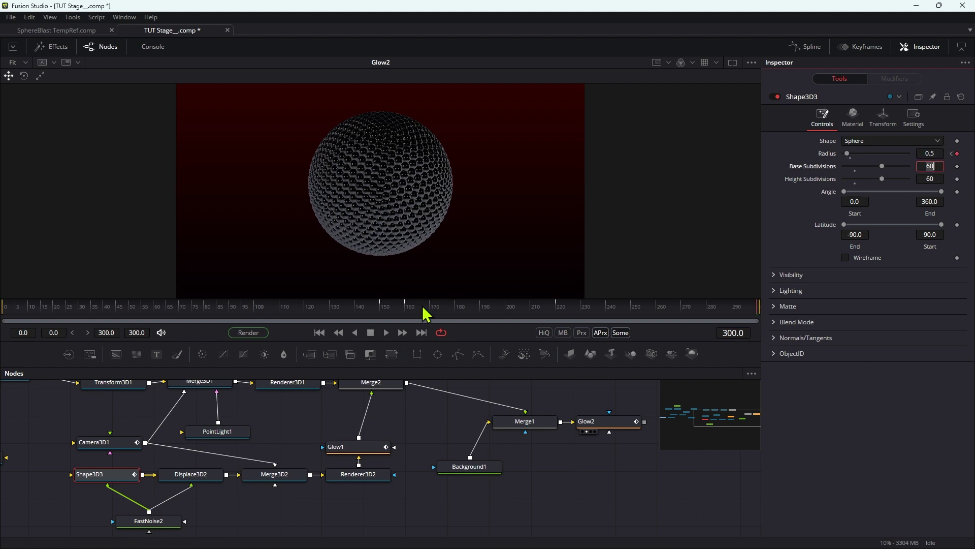
pyautogui.moveTo(259, 306); pyautogui.dragTo(407, 313)
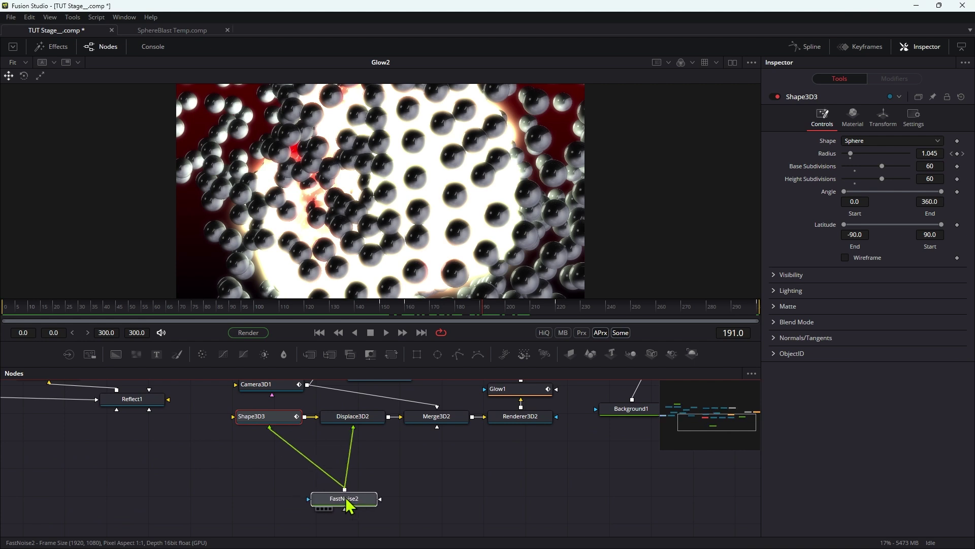
# Add a BrightnessContrast node and insert it on the connection between FastNoise2 and Shape3D3.
pyautogui.click(347, 500)
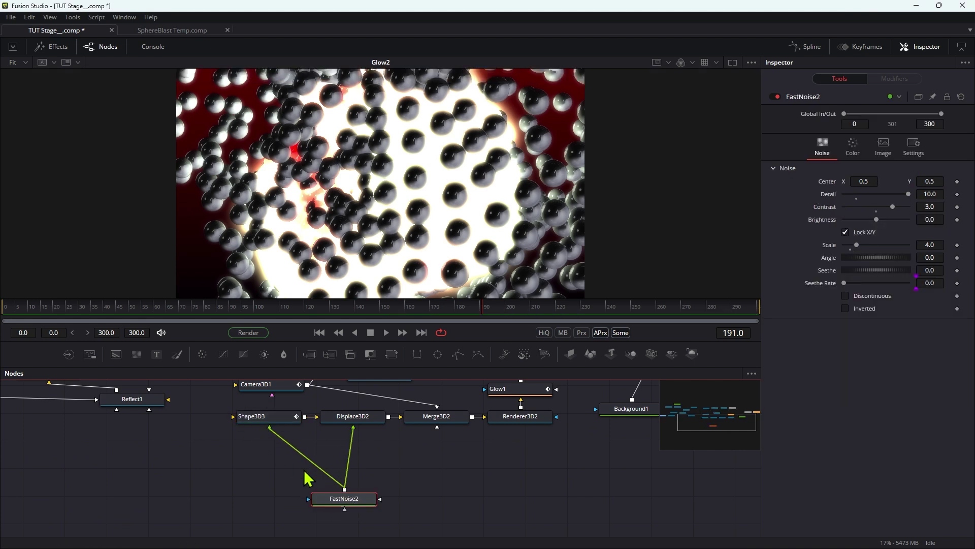
pyautogui.click(193, 476)
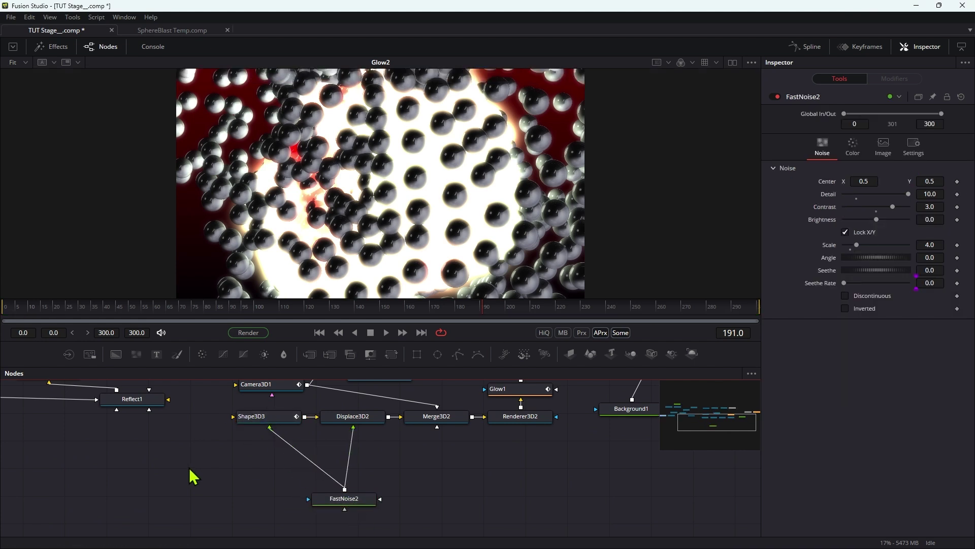
pyautogui.hotkey('shift', 'space')
pyautogui.write('bc')
pyautogui.press('Return')
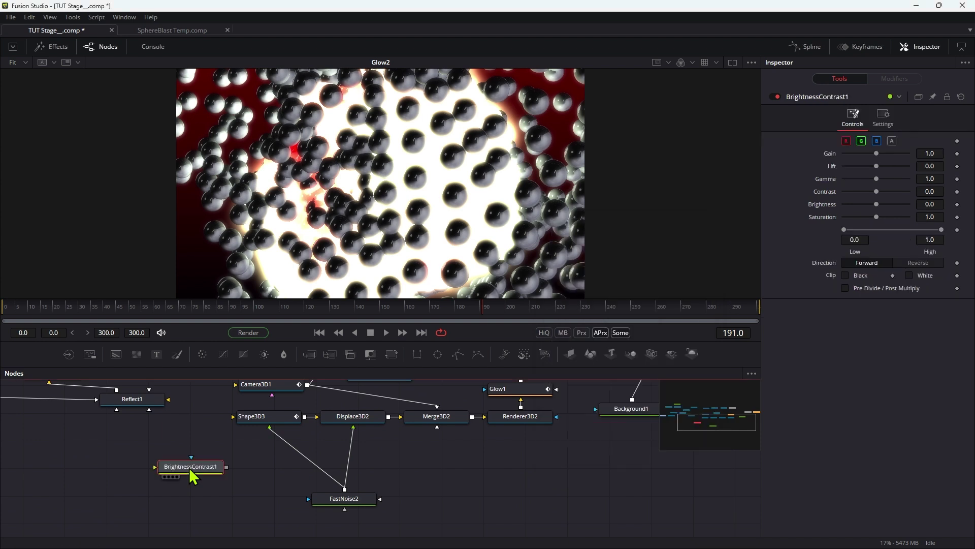
pyautogui.moveTo(192, 473); pyautogui.dragTo(298, 451)
# Keyframe BrightnessContrast1's Brightness at -0.5 on frame 0 and at 0.0 on frame 160.
pyautogui.click(320, 333)
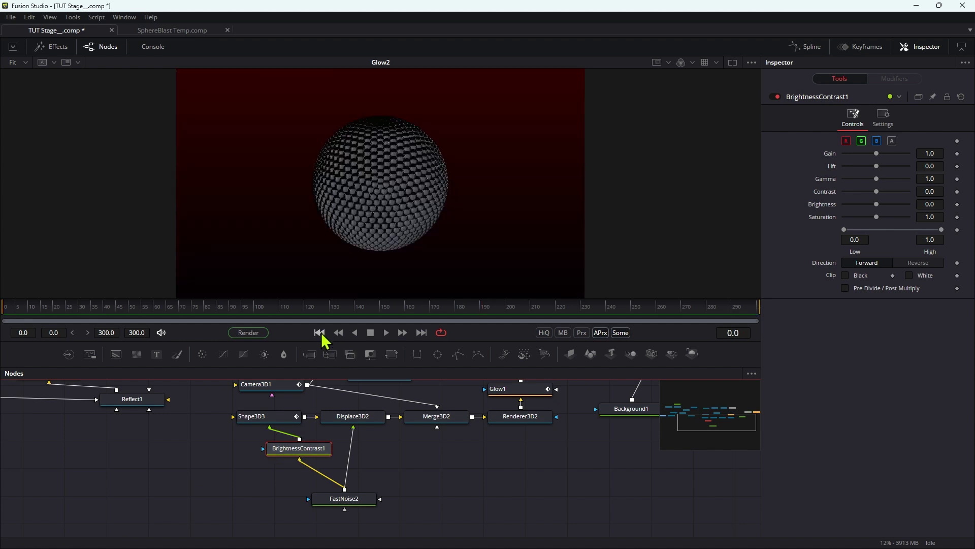
pyautogui.click(954, 205)
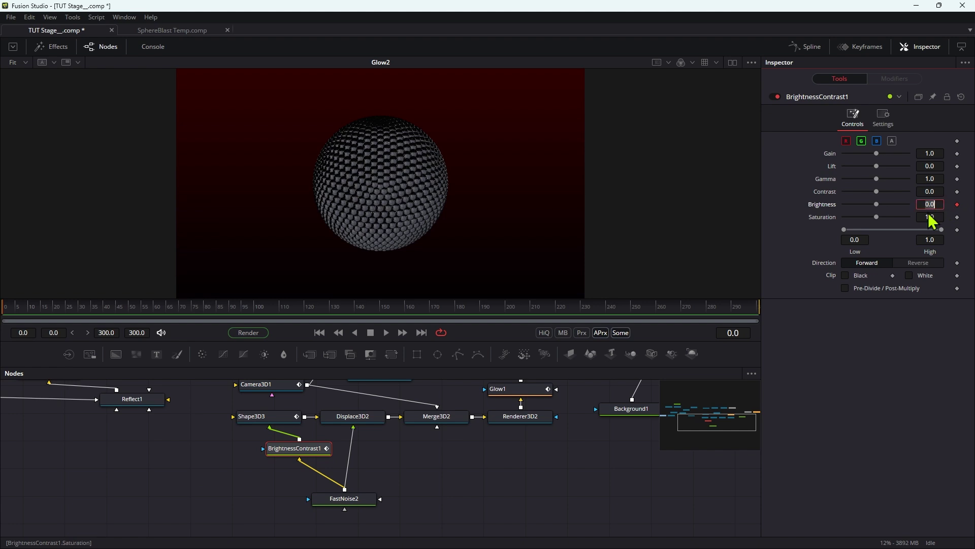
pyautogui.write('-0.5')
pyautogui.click(930, 217)
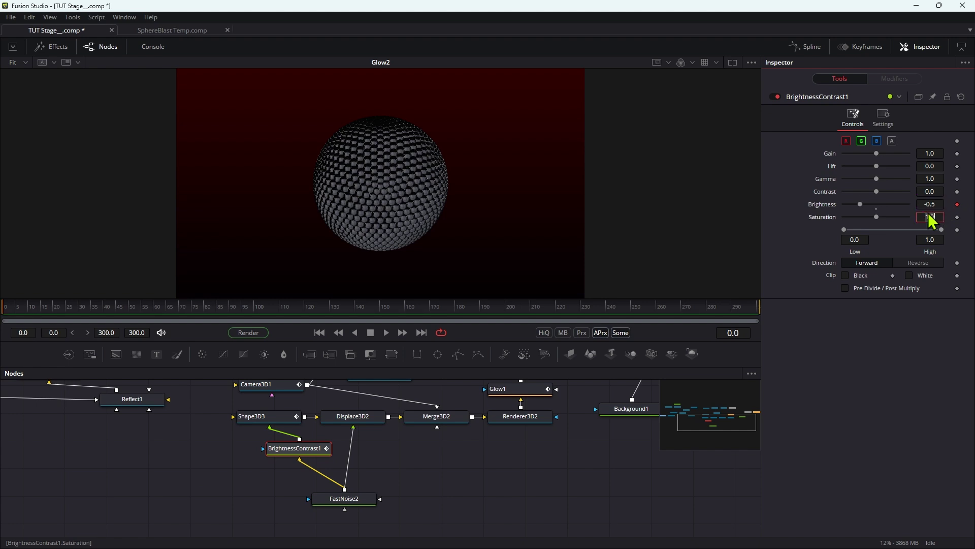
pyautogui.click(409, 315)
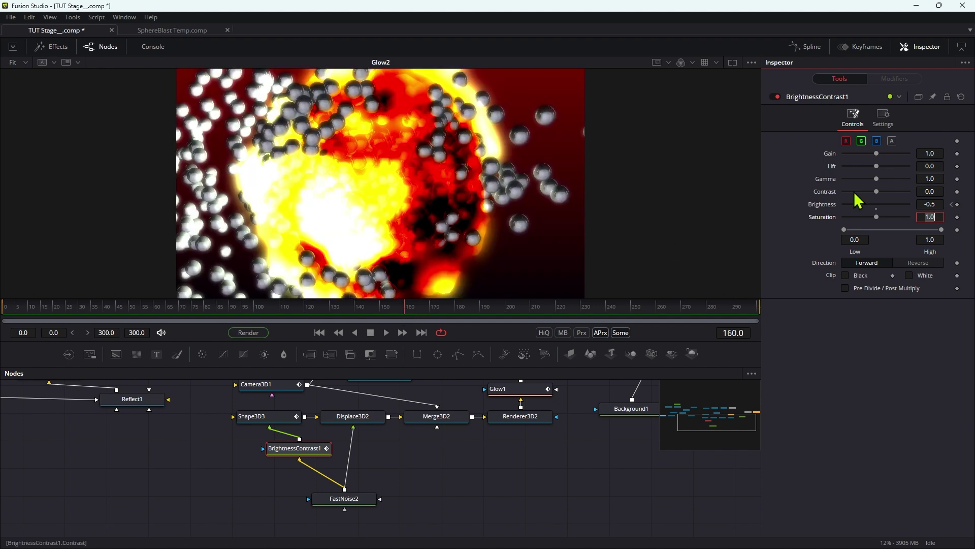
pyautogui.click(940, 205)
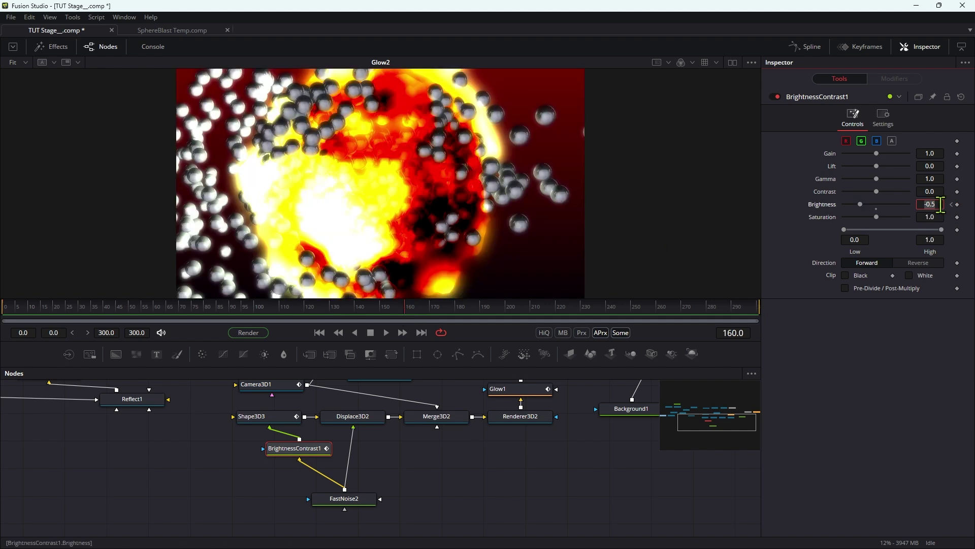
pyautogui.write('0')
pyautogui.press('Tab')
# Keyframe BrightnessContrast1's Brightness at -0.75 on frame 300 and scrub the timeline to preview the fade.
pyautogui.click(756, 306)
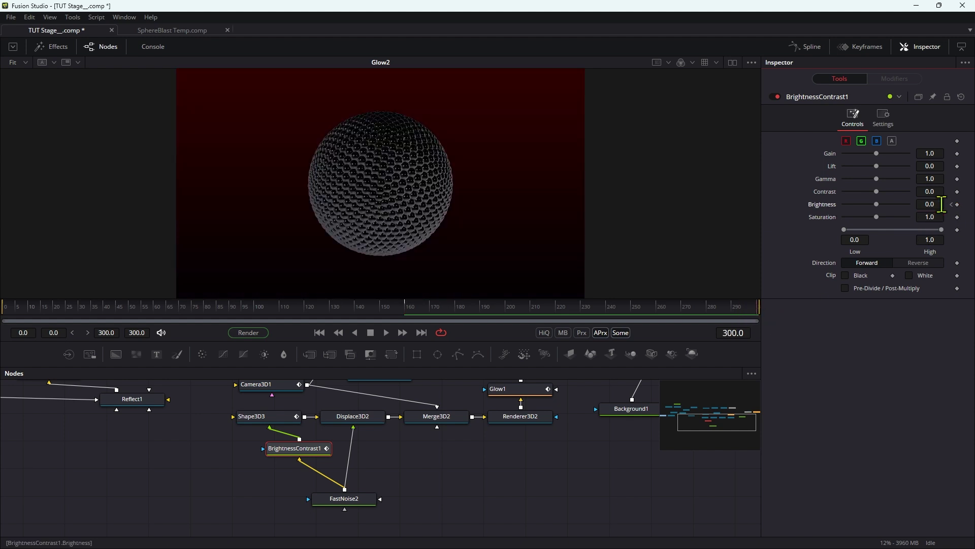
pyautogui.click(941, 205)
pyautogui.write('-.75')
pyautogui.press('Tab')
pyautogui.moveTo(421, 306); pyautogui.dragTo(647, 352)
pyautogui.click(307, 449)
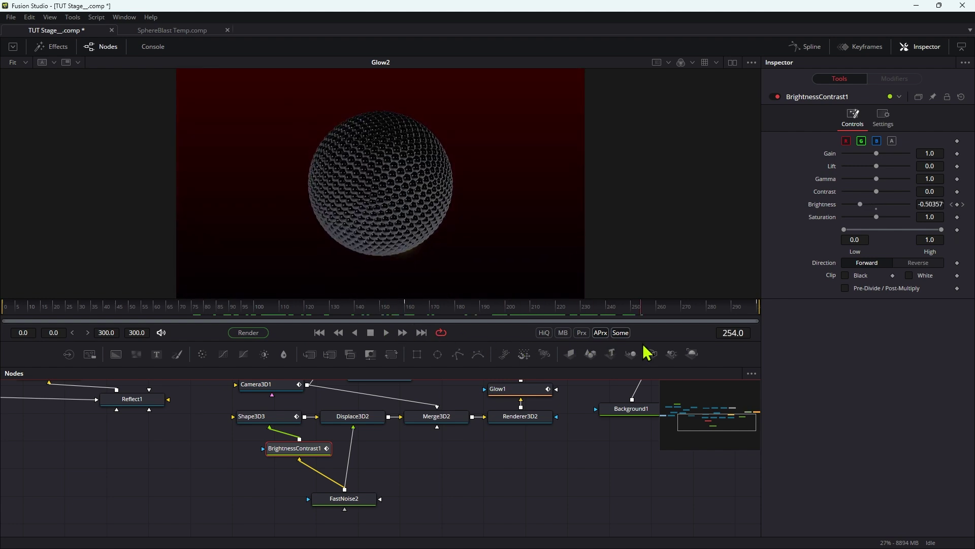